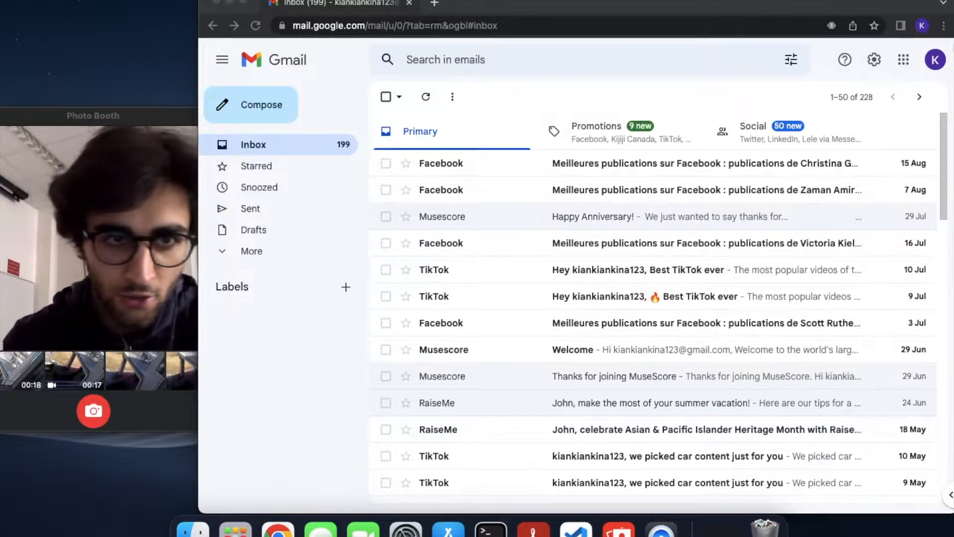
Check the signed-in Google account details, then open Gmail's Advanced settings
left_click(935, 67)
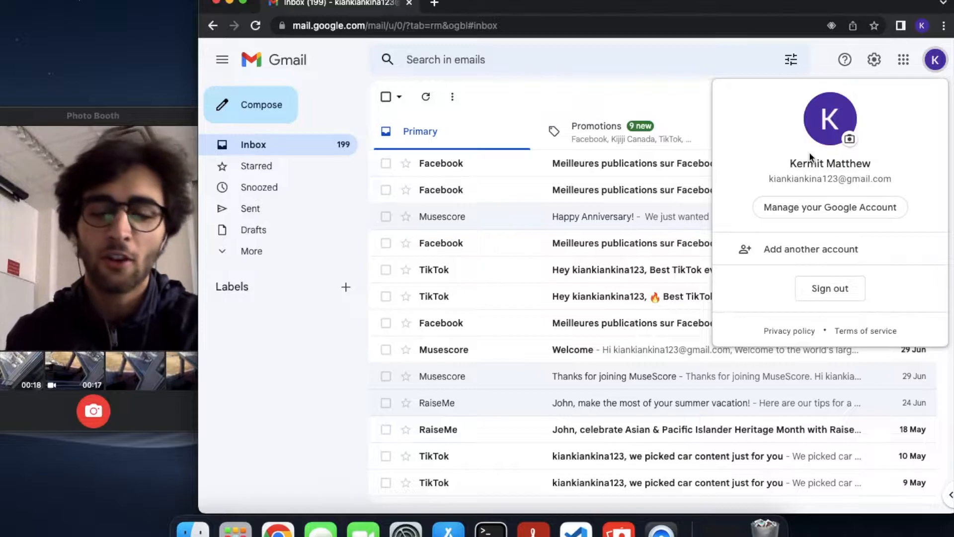
left_click(637, 73)
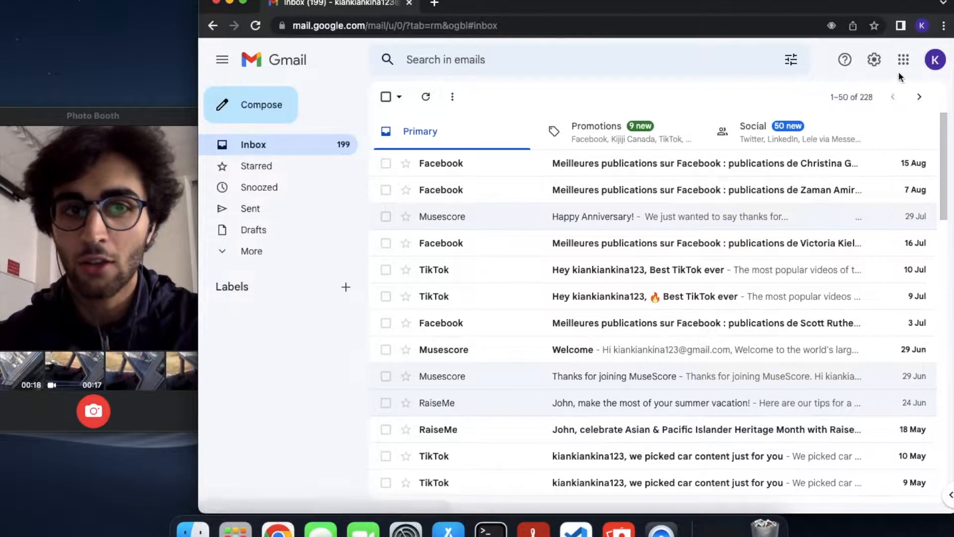
left_click(874, 60)
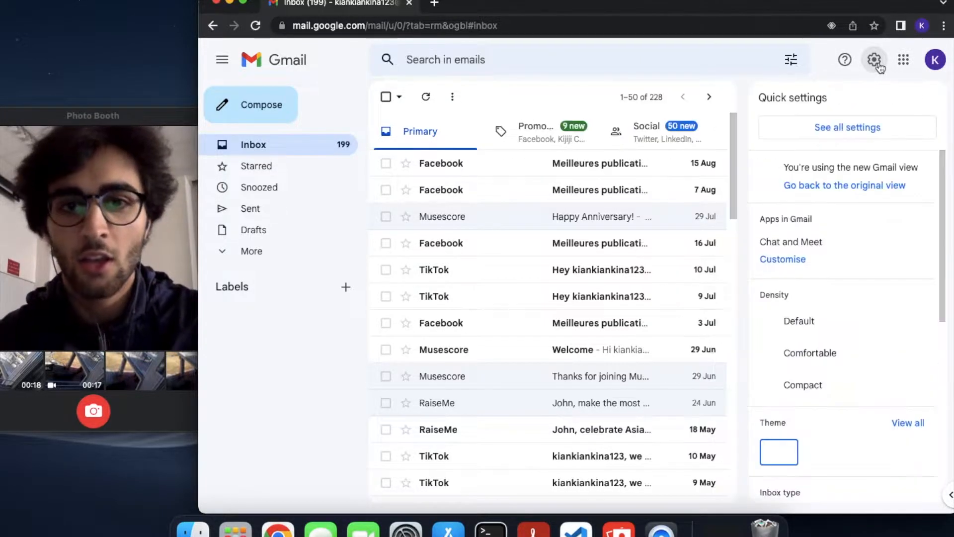
left_click(820, 130)
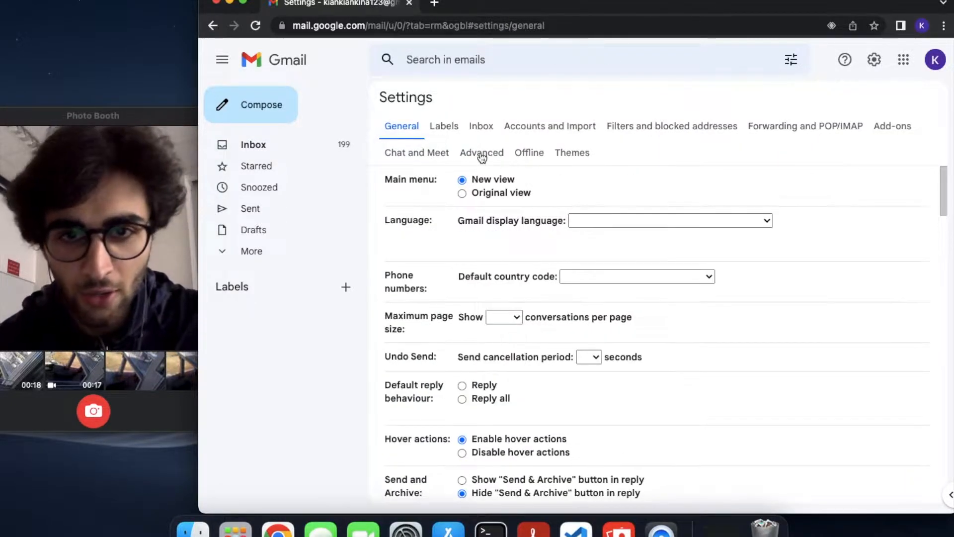
left_click(482, 154)
scroll(607, 249, "down", 2)
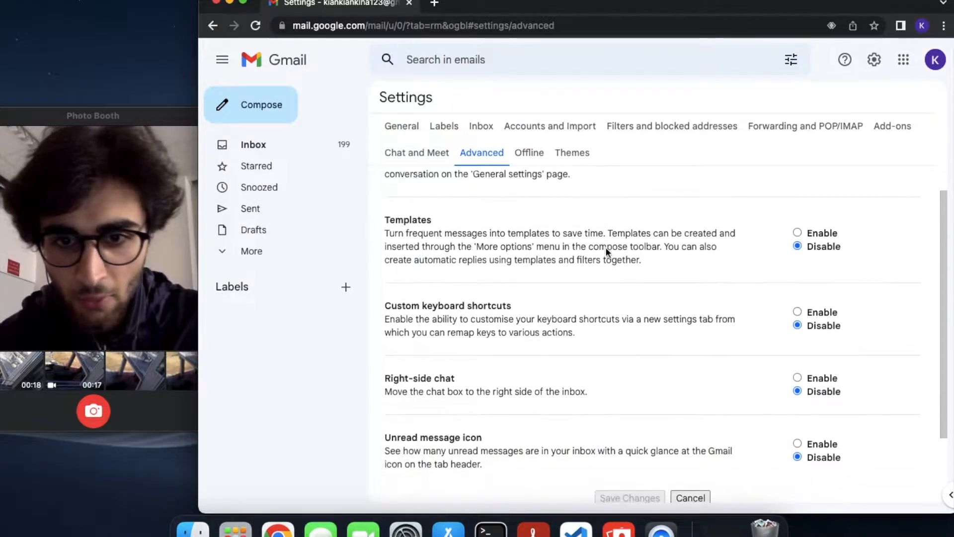
scroll(606, 251, "down", 1)
scroll(606, 253, "up", 2)
Enable Auto-advance and save the Advanced settings
left_click(797, 201)
scroll(613, 362, "down", 1)
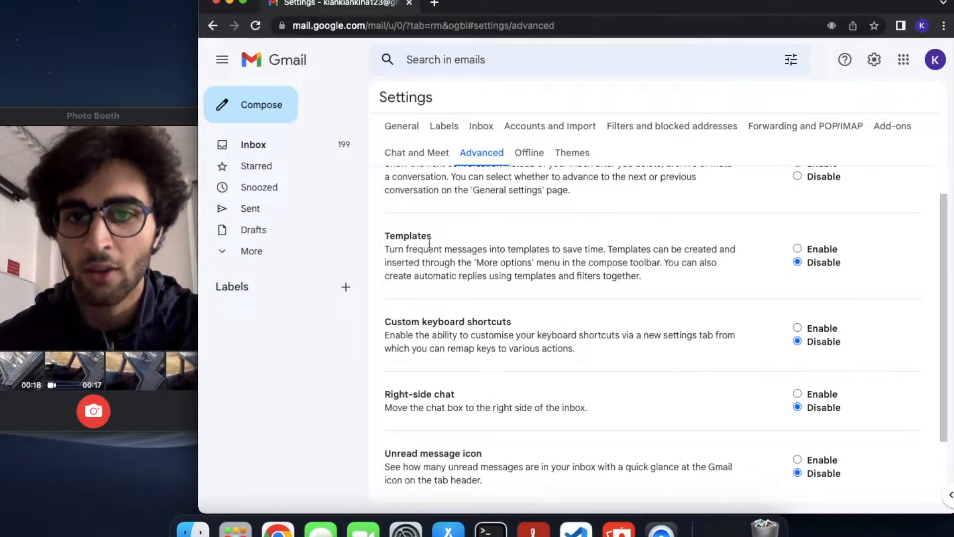
scroll(425, 241, "down", 2)
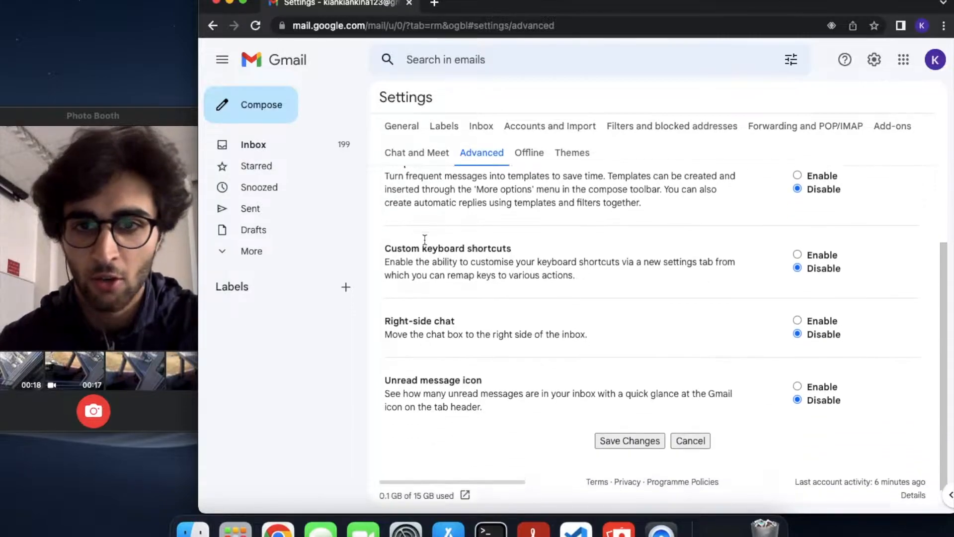
scroll(378, 278, "up", 1)
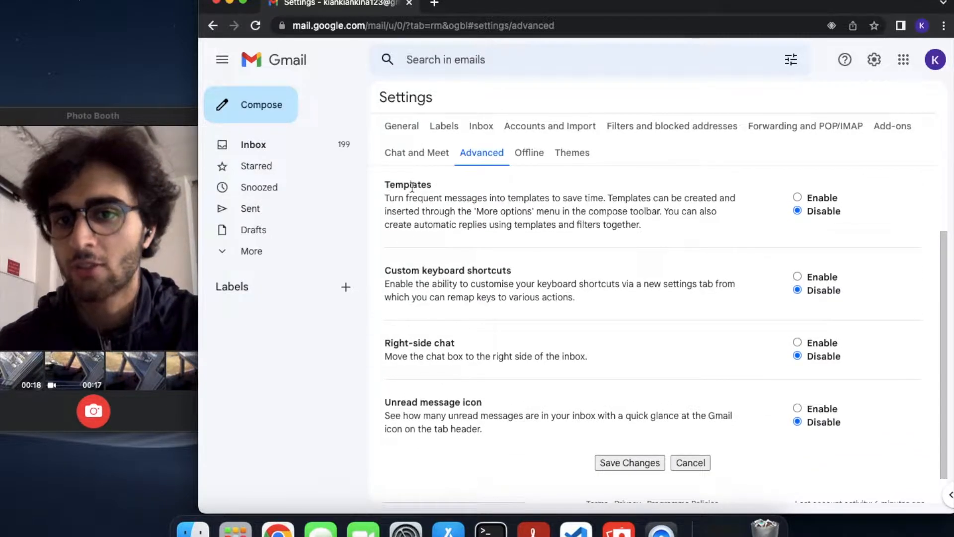
scroll(619, 408, "down", 1)
left_click(619, 429)
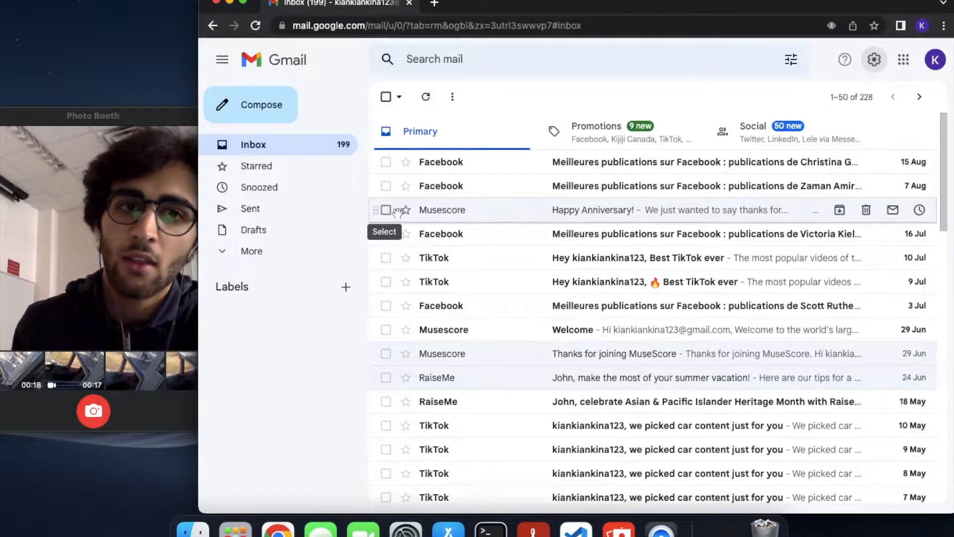
Select 'Keyboard shortcuts on' in Gmail's General settings
left_click(875, 61)
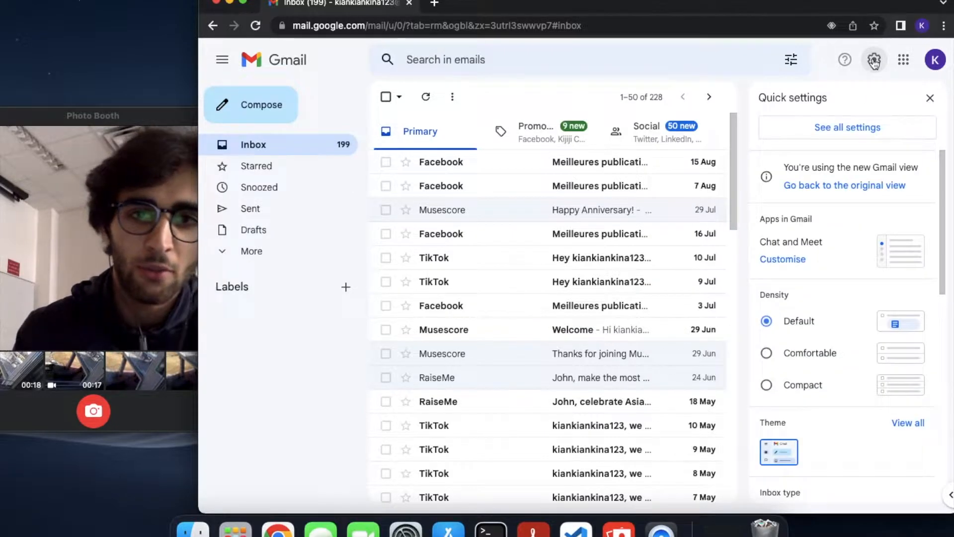
left_click(822, 129)
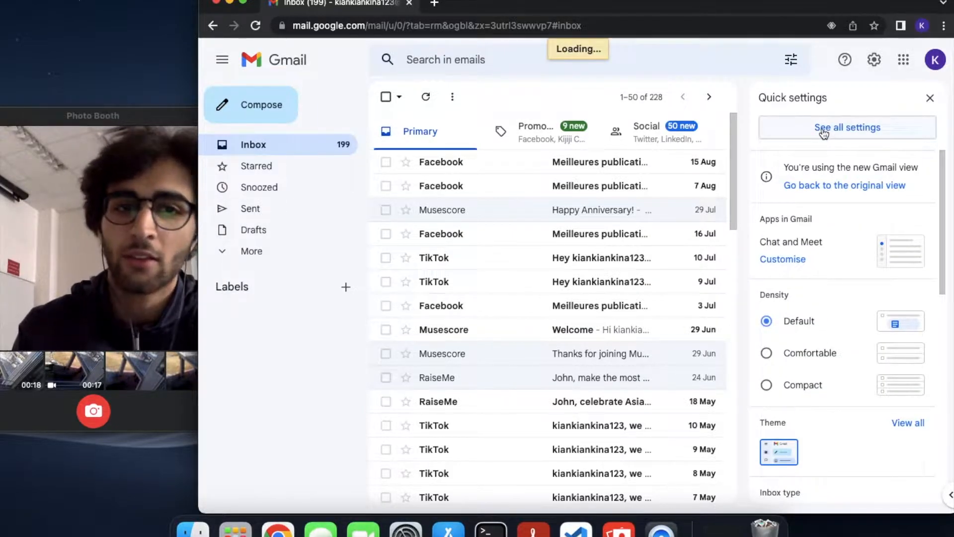
scroll(553, 334, "down", 10)
scroll(554, 337, "down", 20)
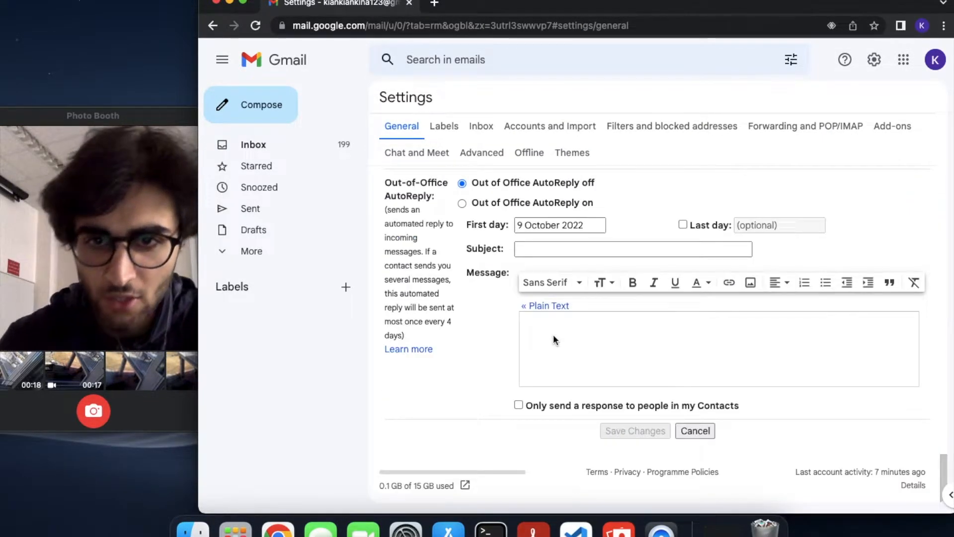
scroll(553, 337, "up", 5)
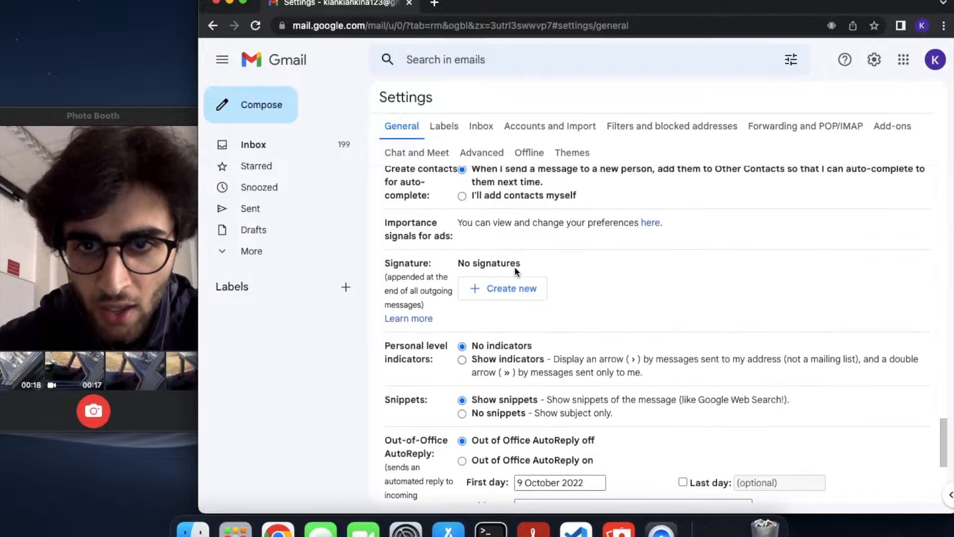
scroll(515, 266, "up", 2)
scroll(437, 388, "down", 1)
scroll(438, 373, "up", 3)
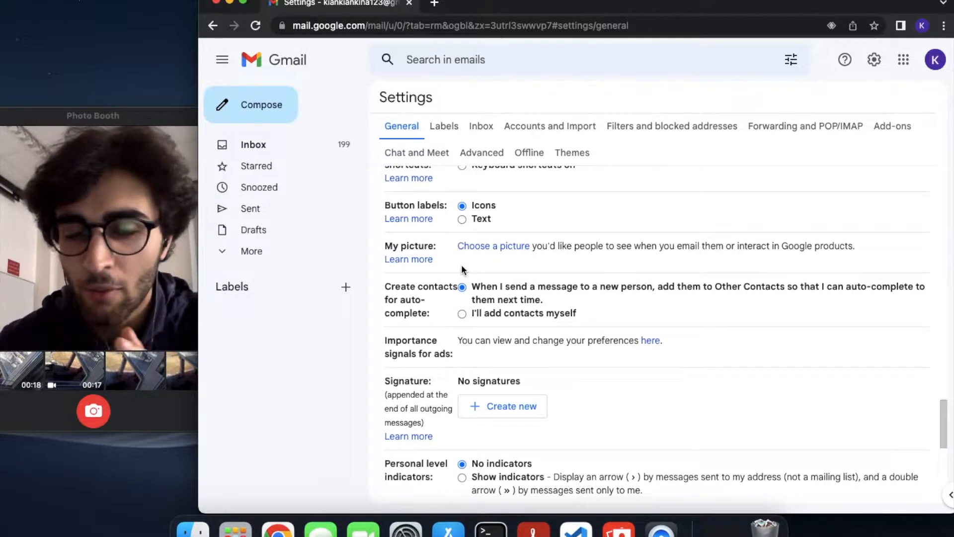
scroll(461, 268, "up", 2)
scroll(461, 267, "up", 2)
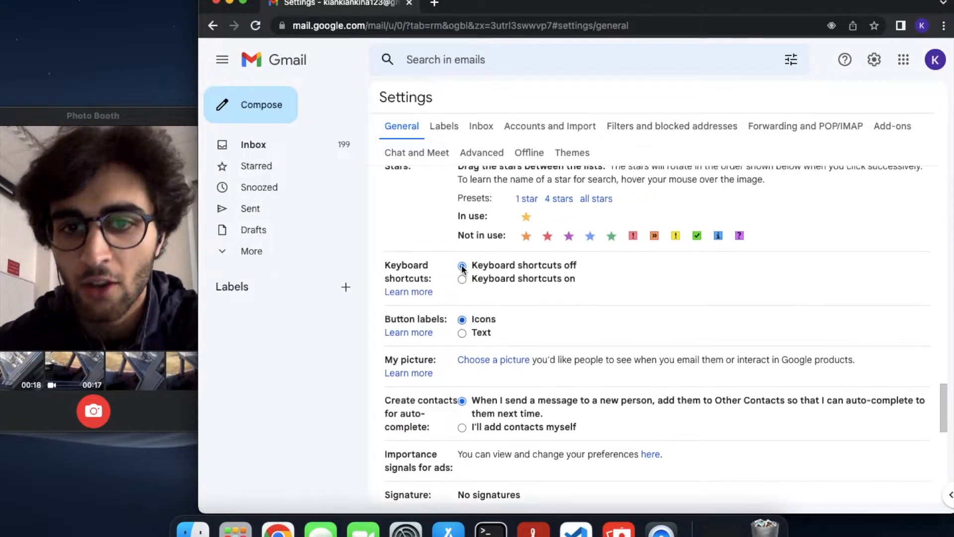
scroll(462, 269, "up", 3)
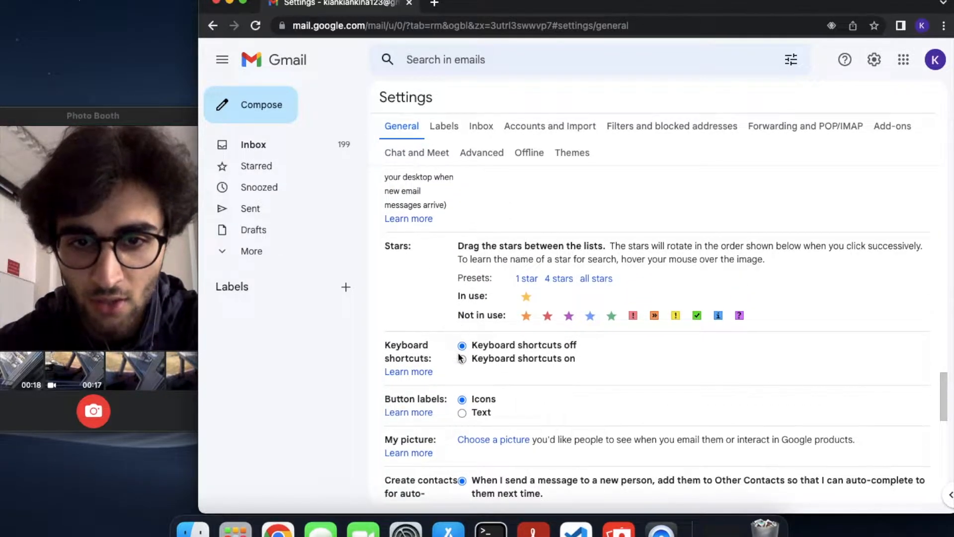
left_click(462, 358)
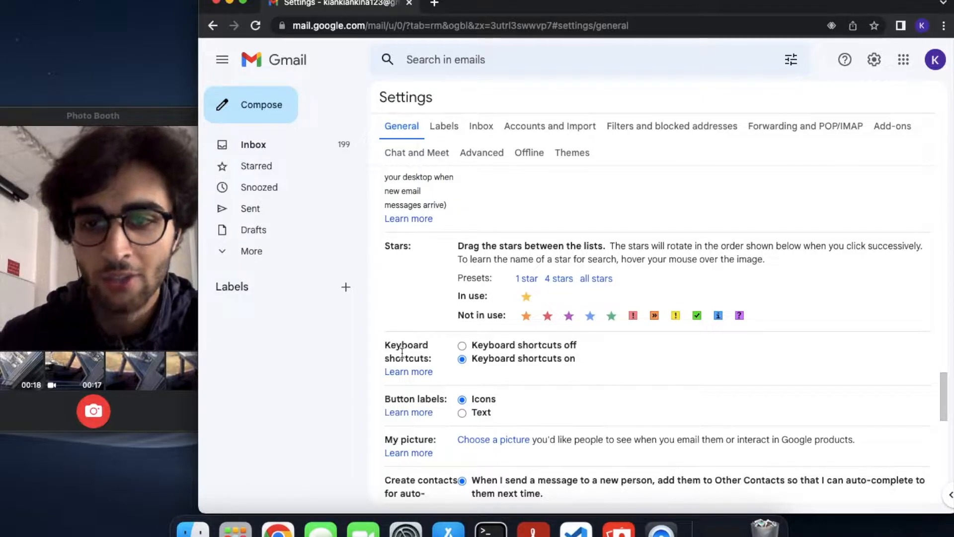
Scroll through the General settings to review the Auto-advance options
scroll(504, 255, "up", 1)
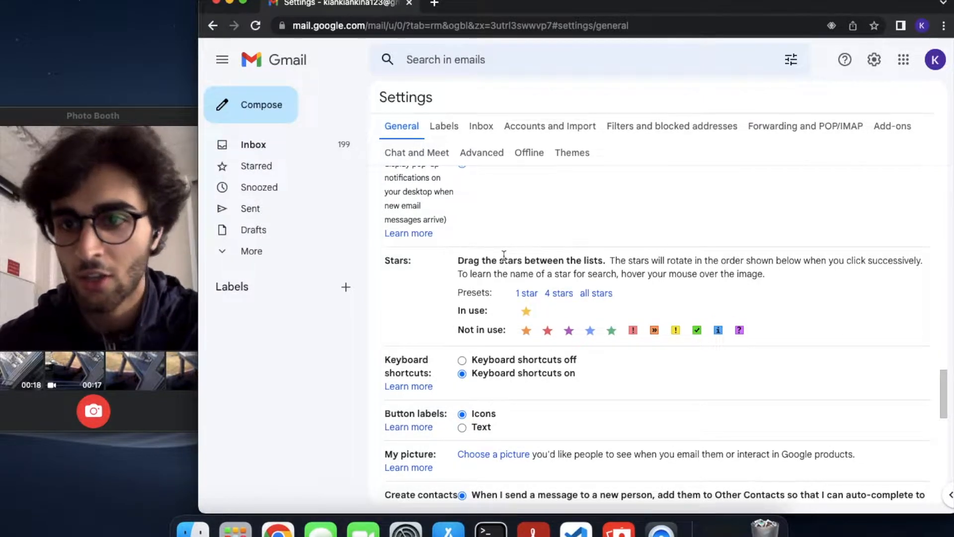
scroll(504, 255, "up", 5)
scroll(504, 260, "up", 5)
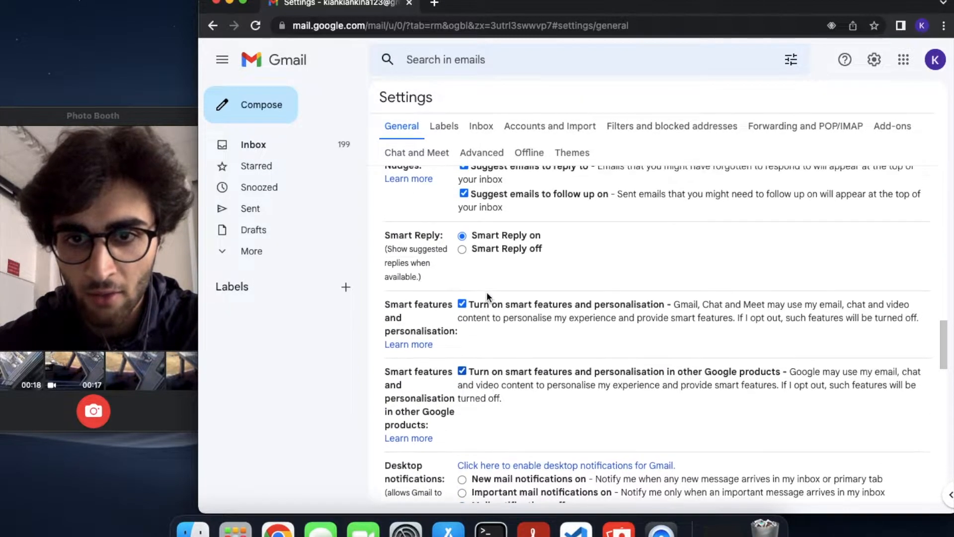
scroll(435, 298, "up", 6)
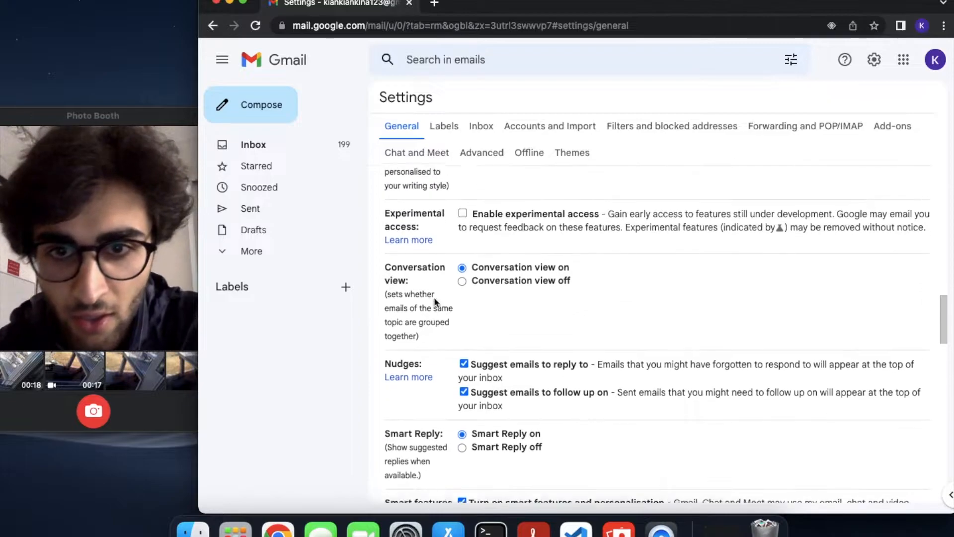
scroll(461, 296, "up", 1)
scroll(461, 296, "up", 6)
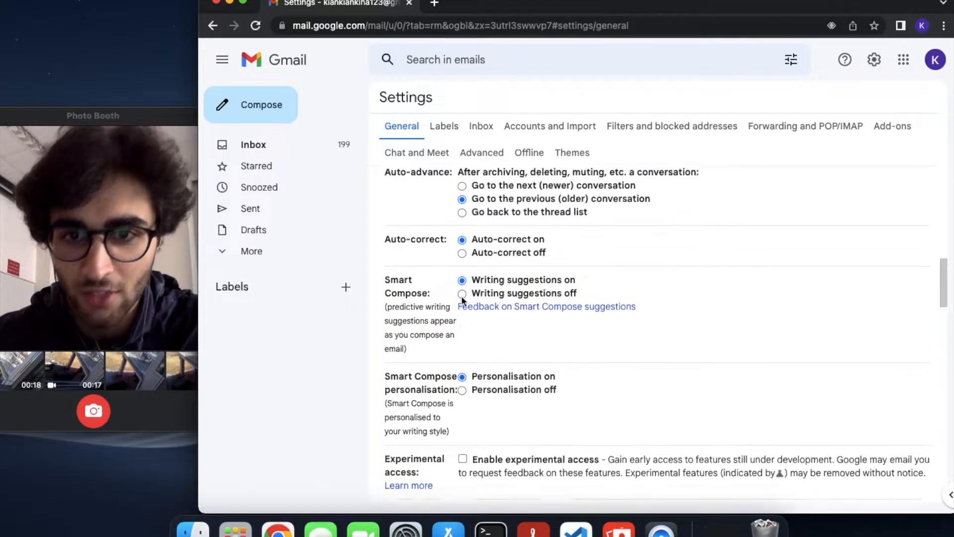
scroll(461, 295, "up", 7)
scroll(462, 301, "up", 7)
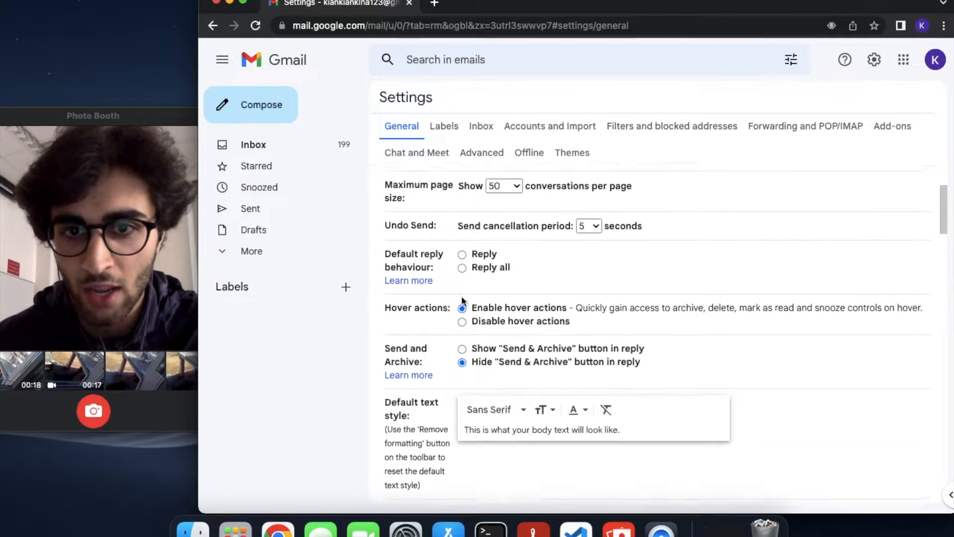
scroll(462, 296, "up", 4)
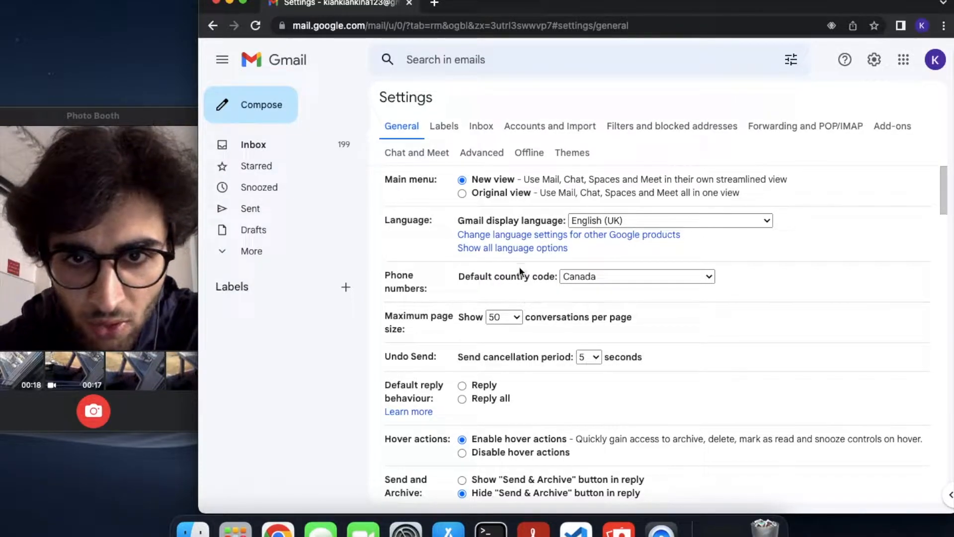
scroll(520, 271, "down", 3)
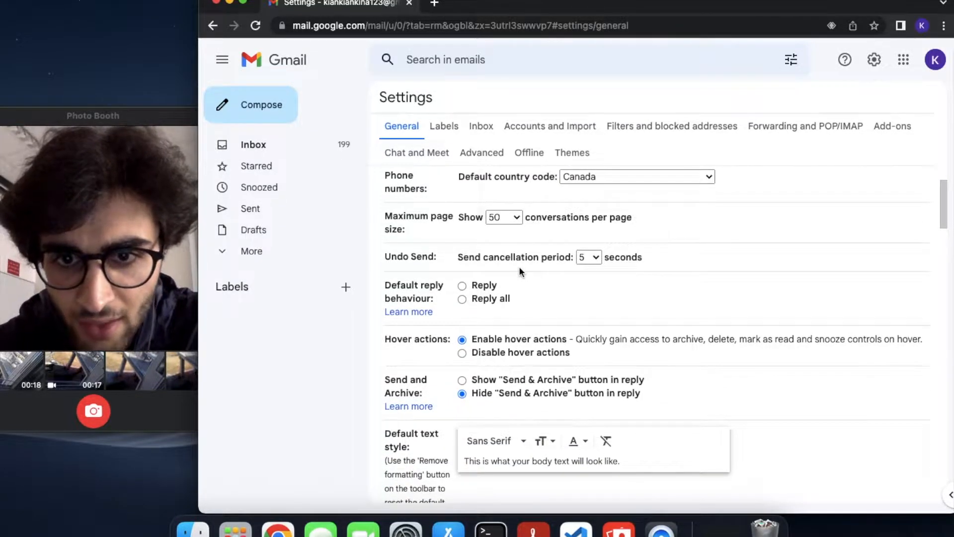
scroll(520, 271, "down", 7)
scroll(519, 267, "down", 7)
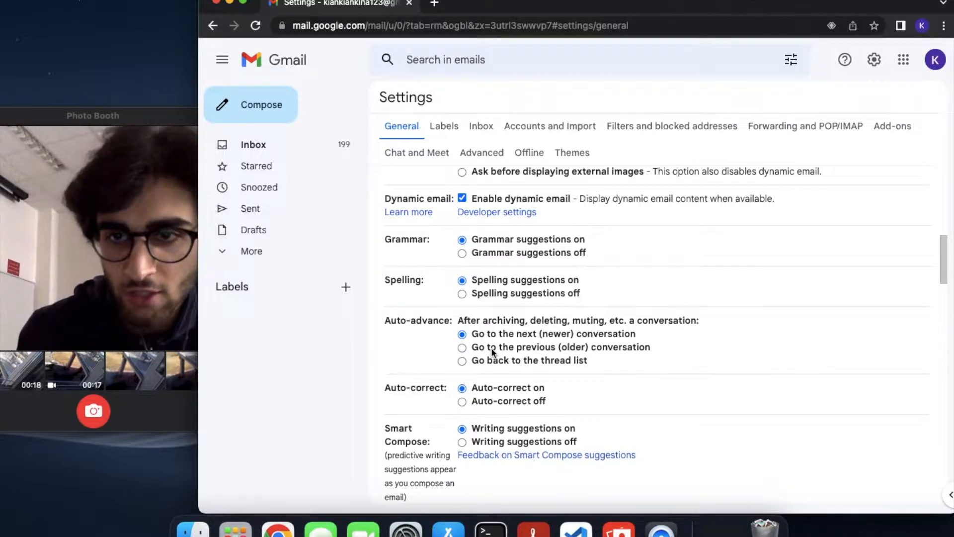
scroll(492, 348, "down", 15)
Save the General settings changes
left_click(642, 430)
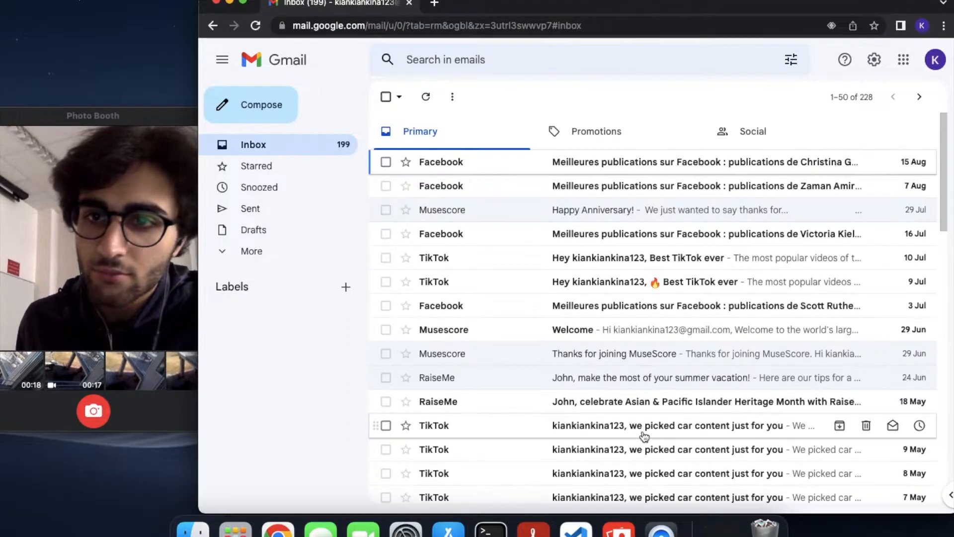
left_click(874, 59)
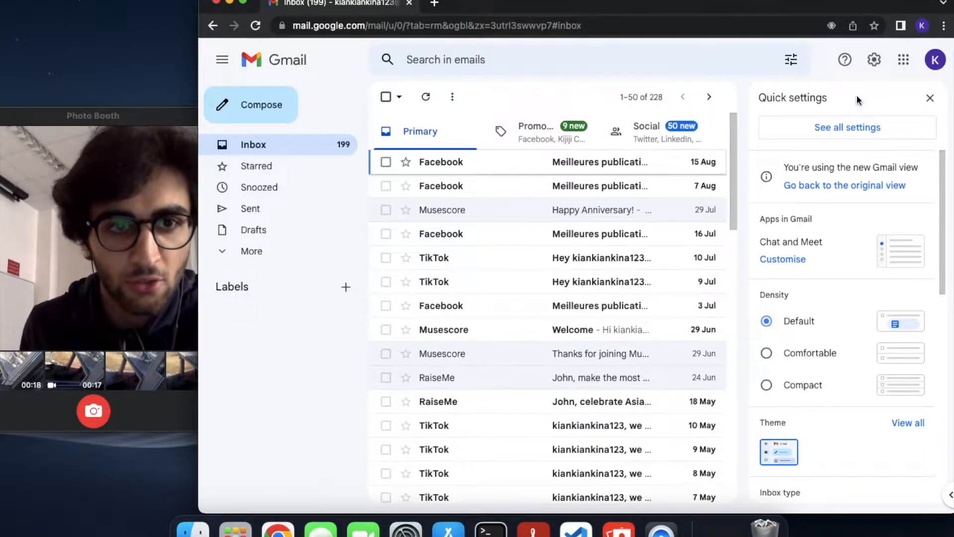
left_click(844, 129)
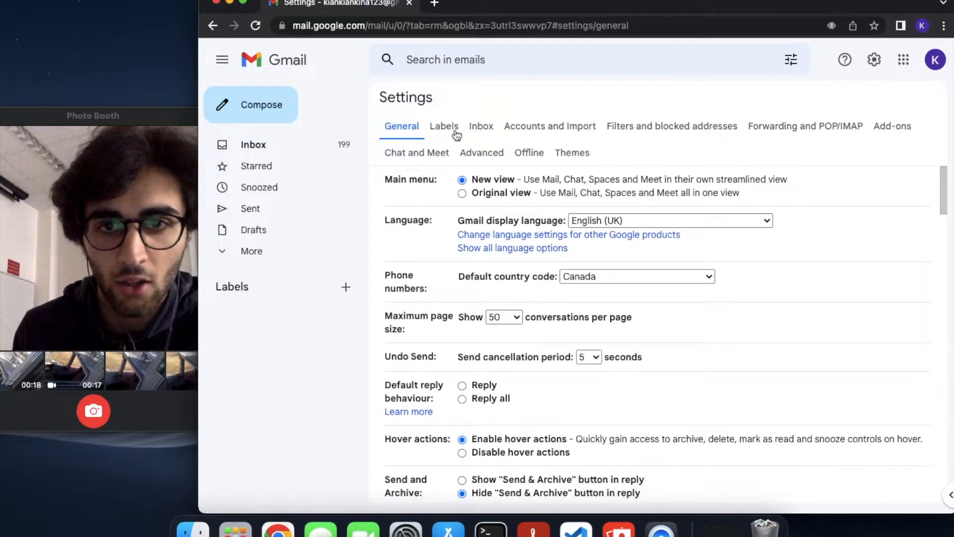
In Inbox settings, untick the Promotions and Social categories and review the inbox types
left_click(489, 125)
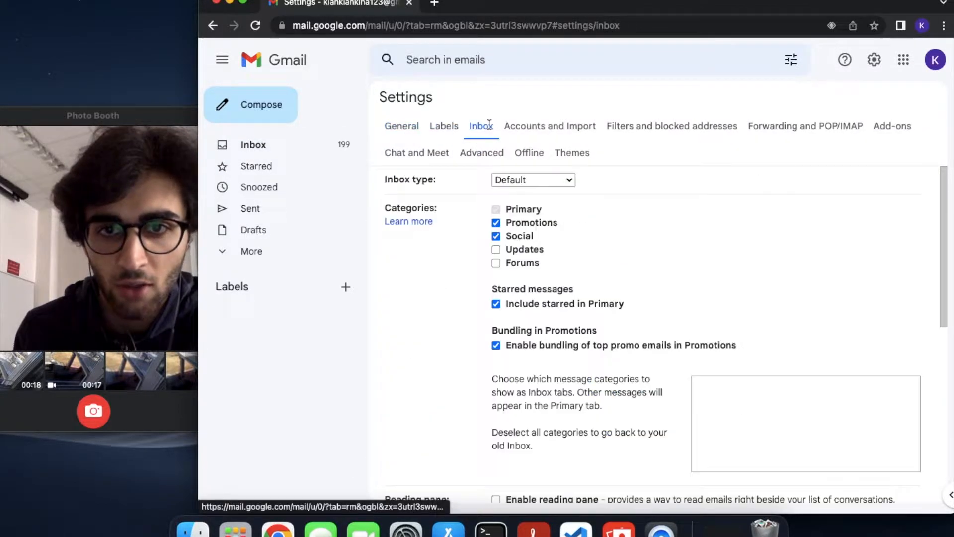
left_click(496, 223)
left_click(496, 235)
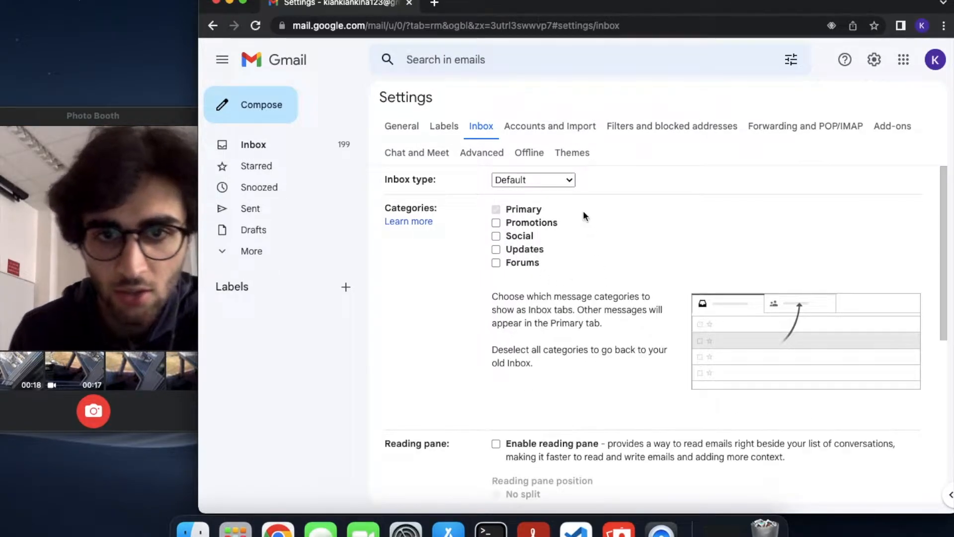
left_click(544, 183)
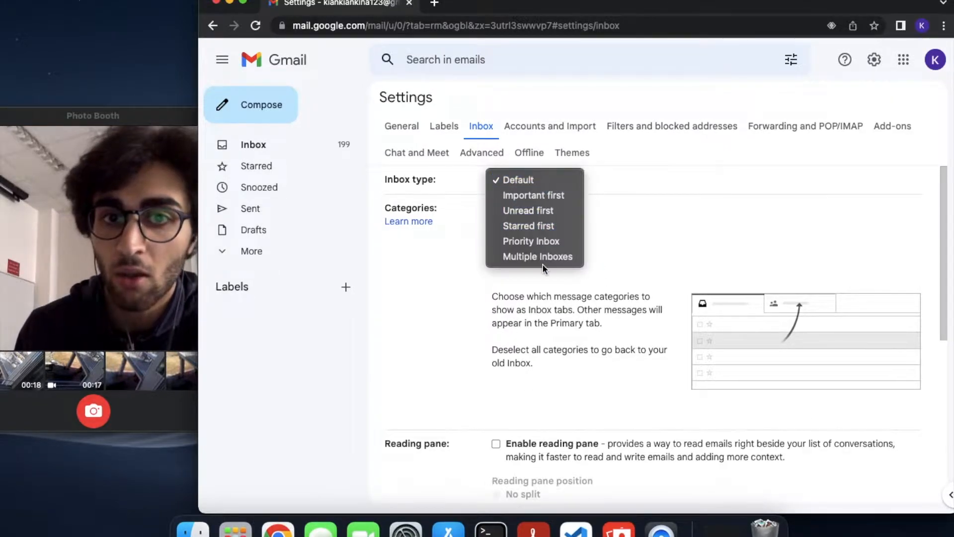
key("Escape")
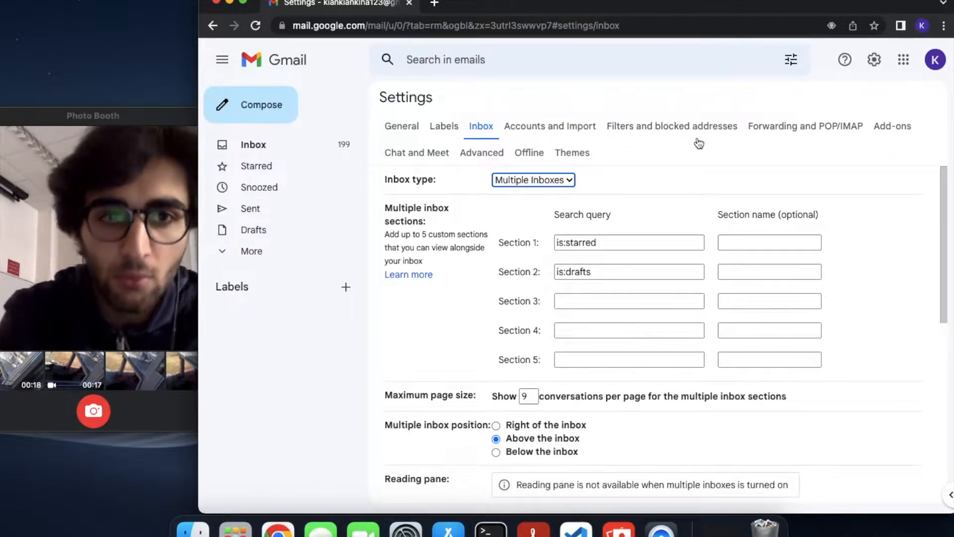
Place the inbox sections right of the inbox with 10 conversations per page
scroll(633, 343, "down", 5)
scroll(633, 343, "up", 1)
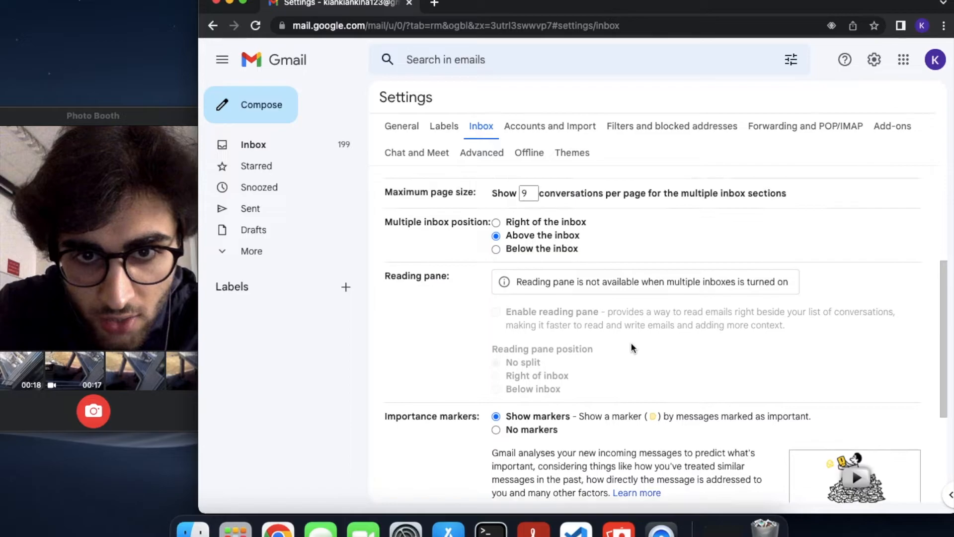
left_click(496, 223)
left_click(533, 194)
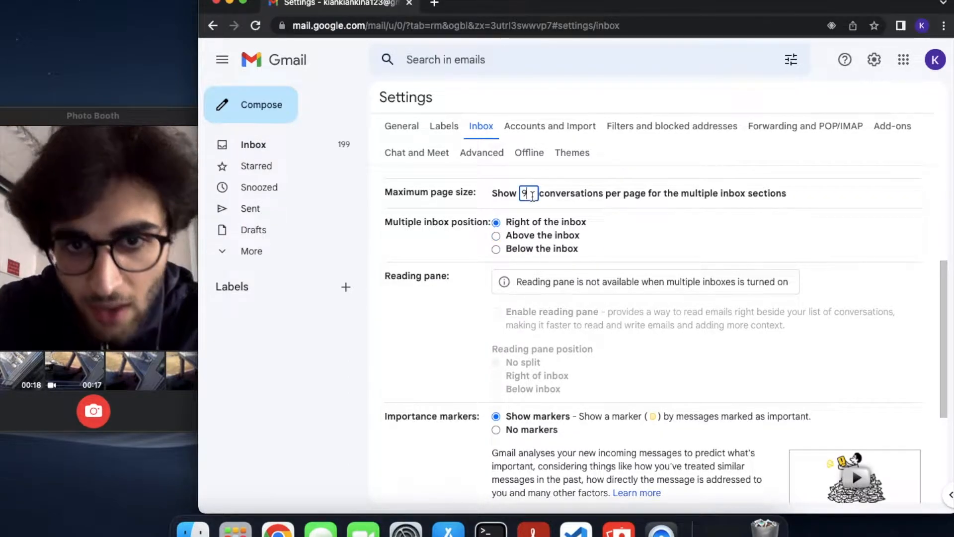
key("BackSpace")
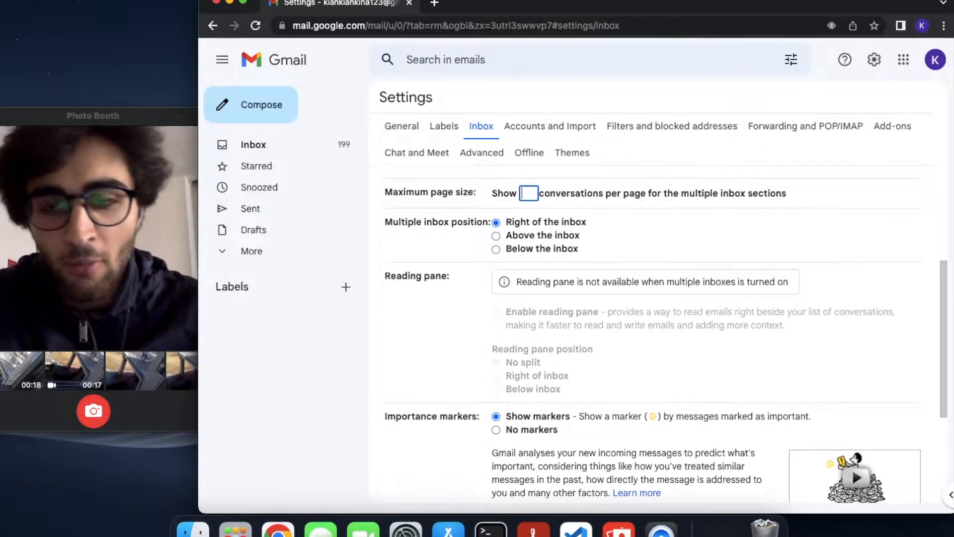
type("10")
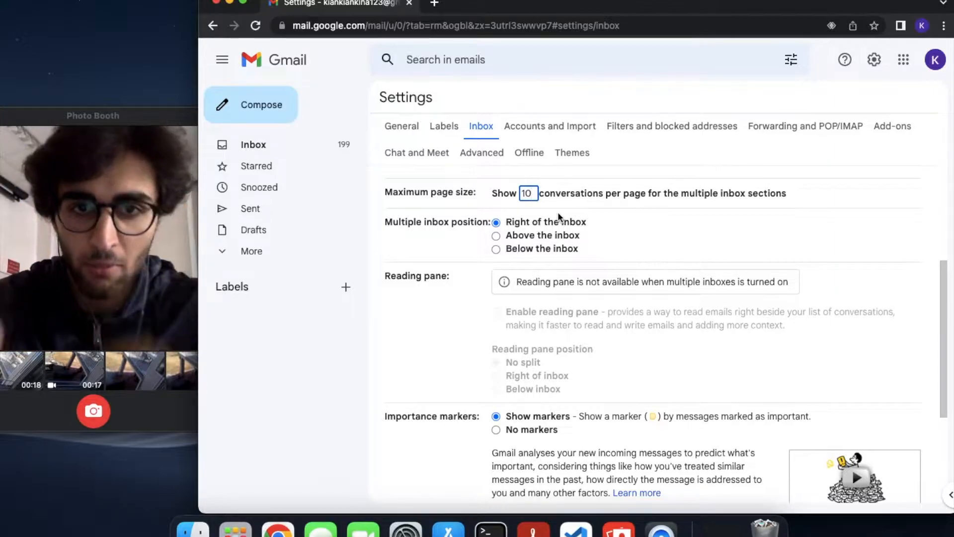
left_click(655, 258)
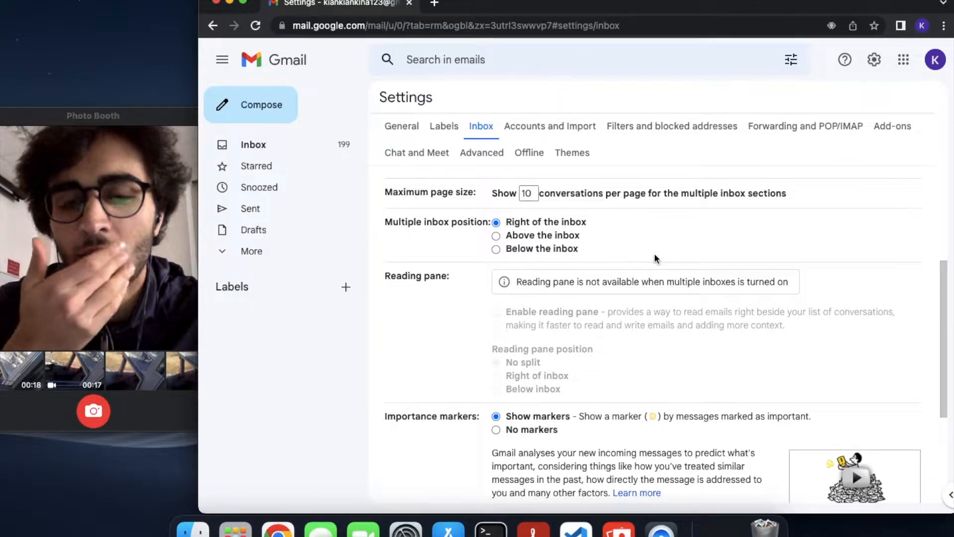
Choose No markers and don't use past actions, save, then start a new label
scroll(656, 258, "down", 3)
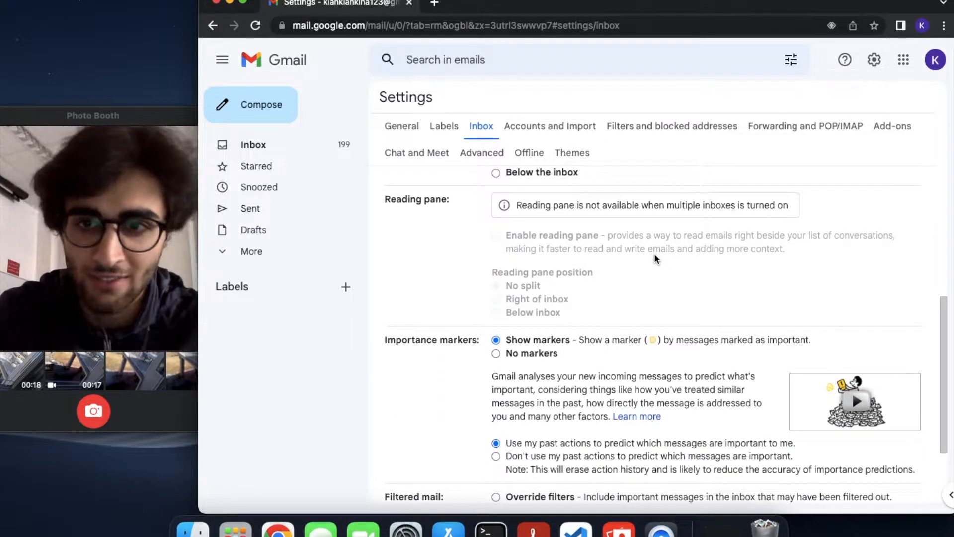
left_click(496, 354)
scroll(497, 353, "down", 3)
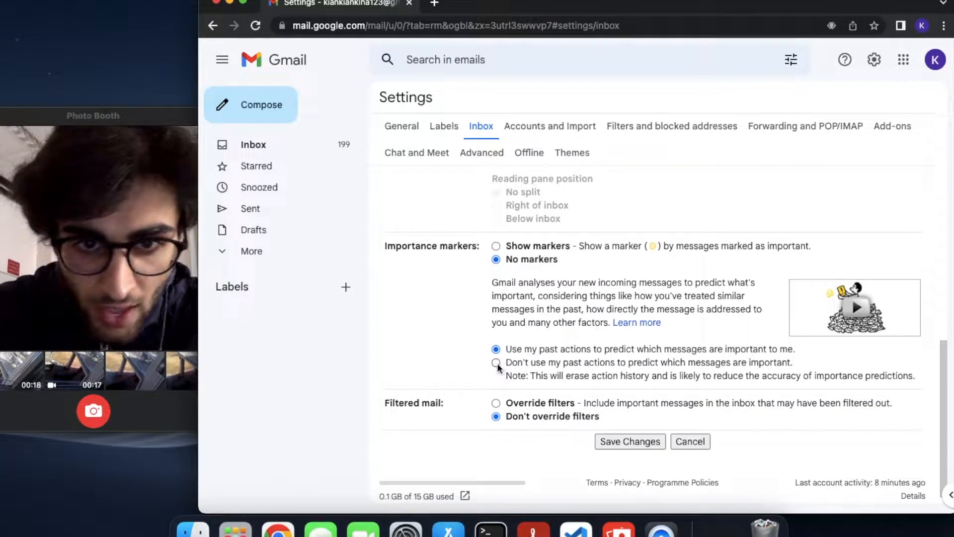
left_click(497, 363)
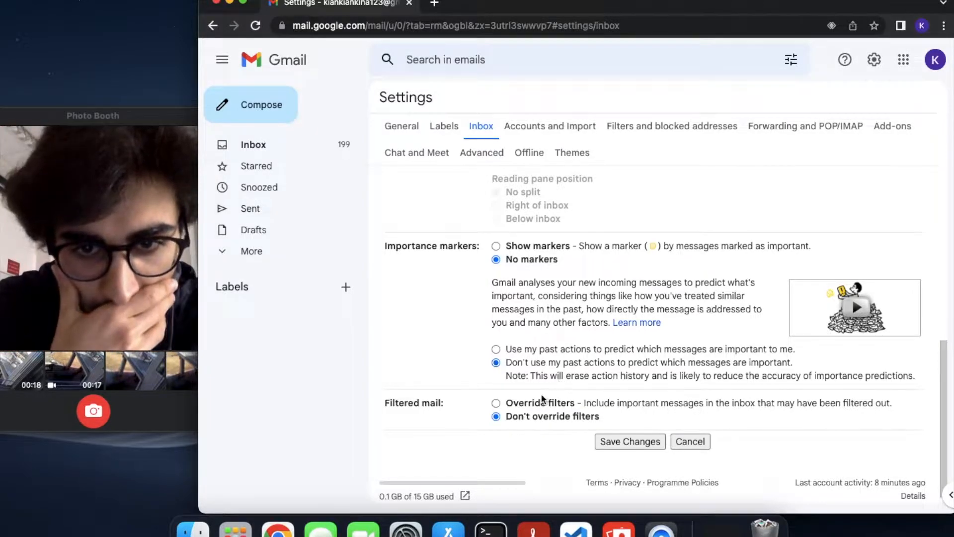
scroll(517, 404, "down", 1)
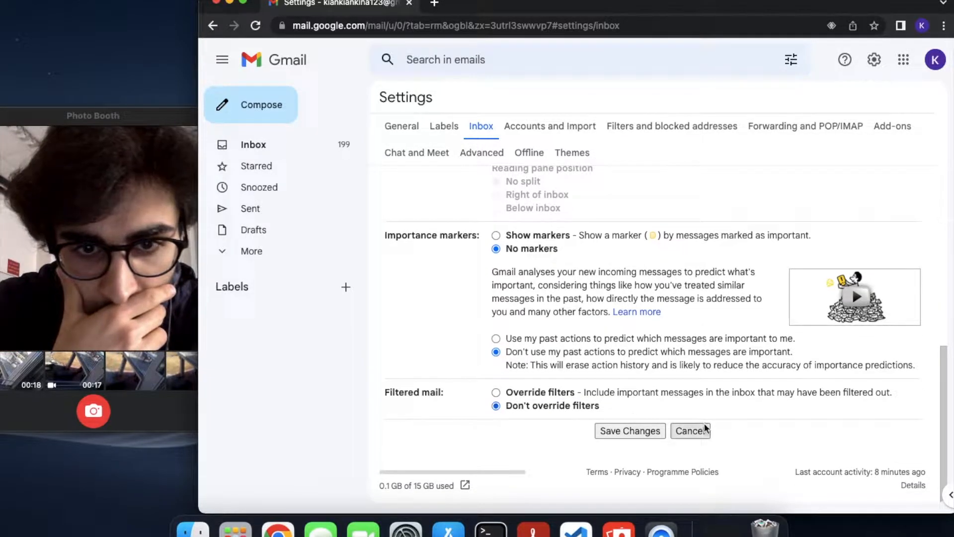
left_click(648, 436)
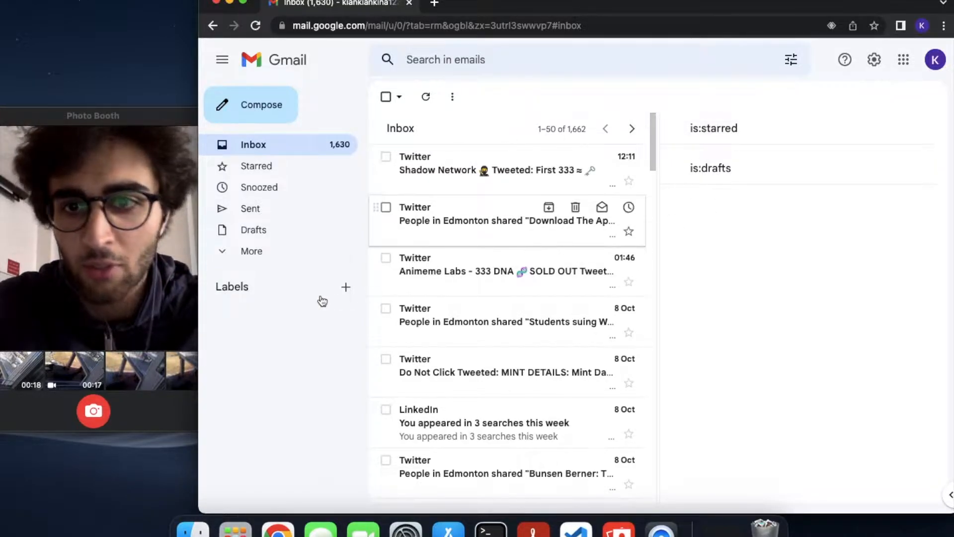
left_click(346, 287)
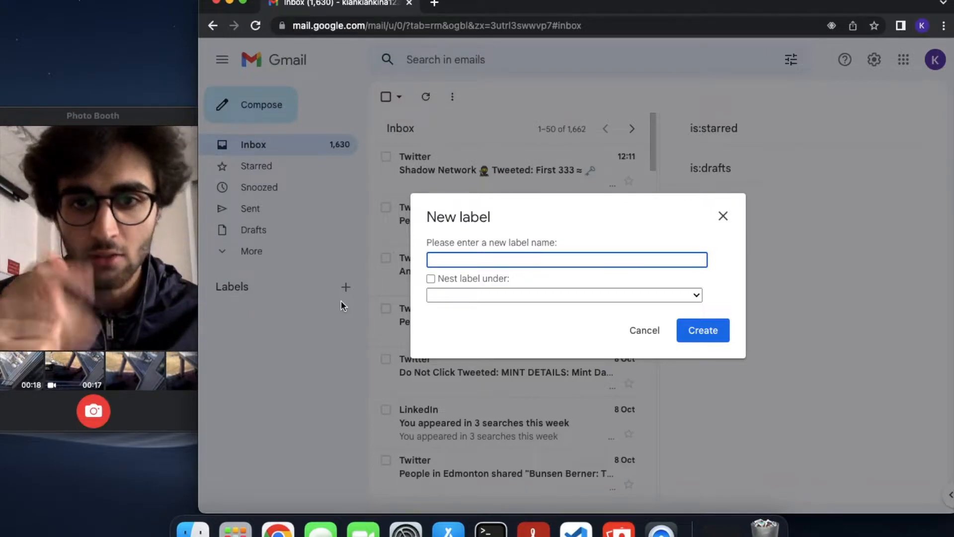
Create three new labels named Follow Up, Waiting and Read Through
type("Foo")
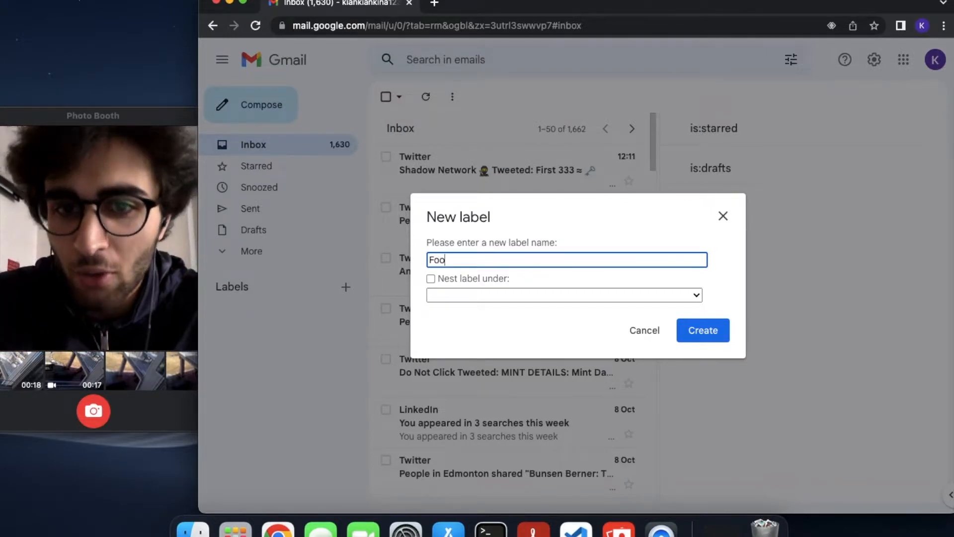
type("low U")
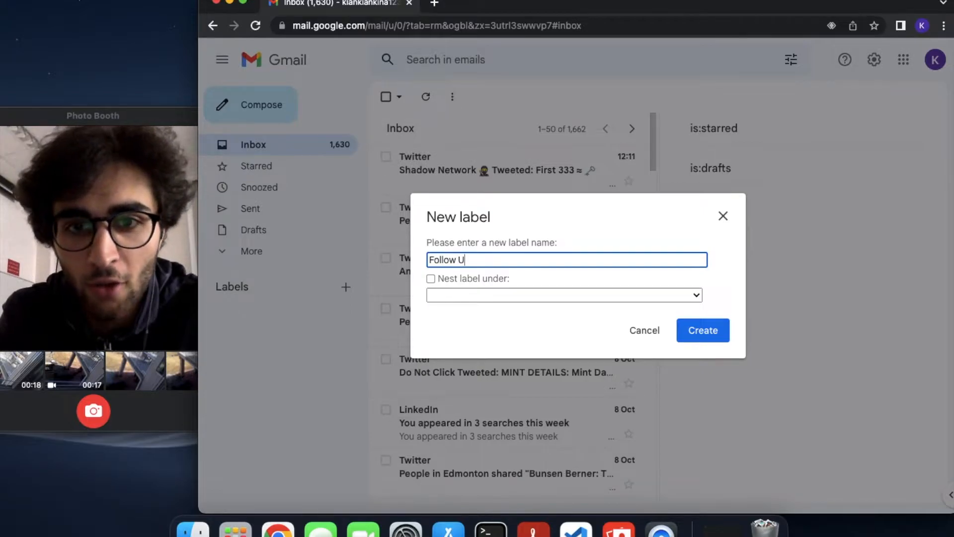
left_click(704, 333)
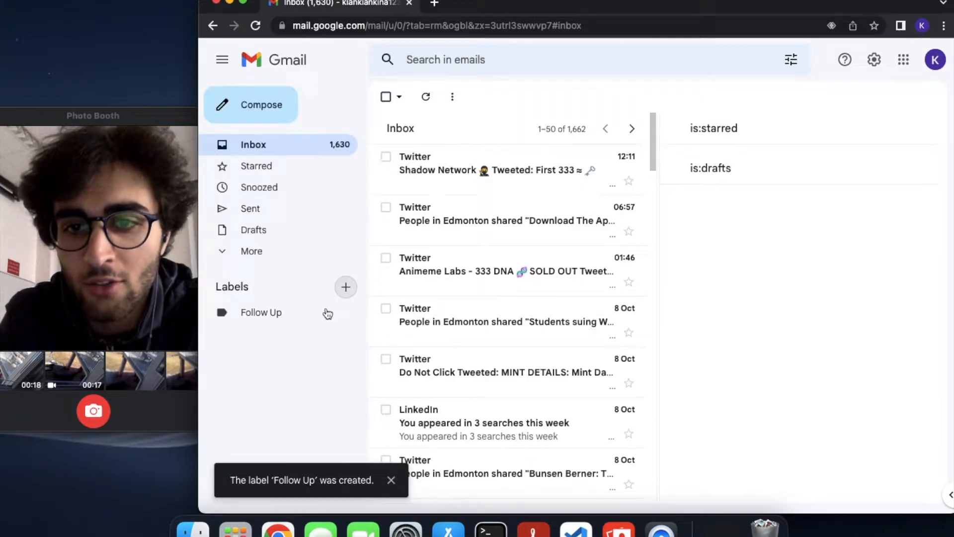
left_click(352, 288)
type("Waiting")
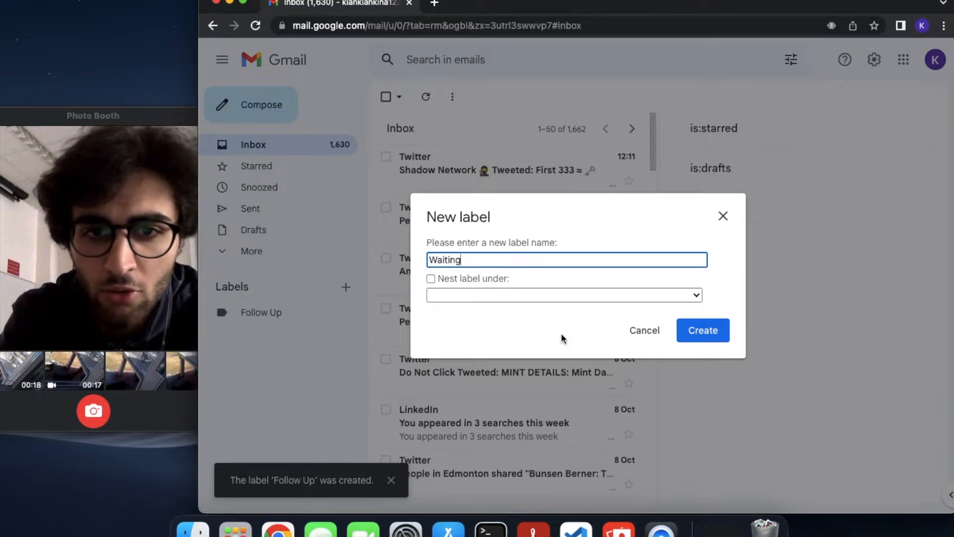
left_click(707, 333)
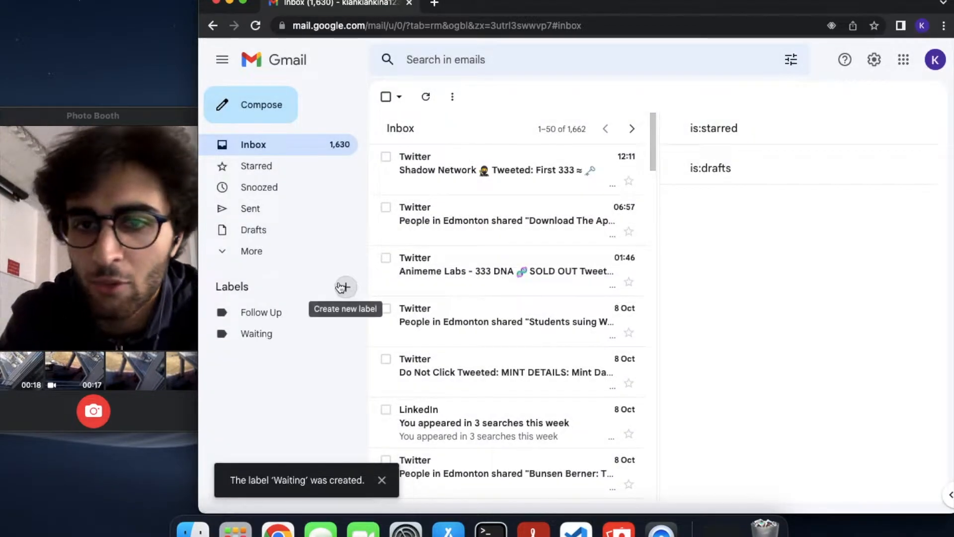
left_click(343, 286)
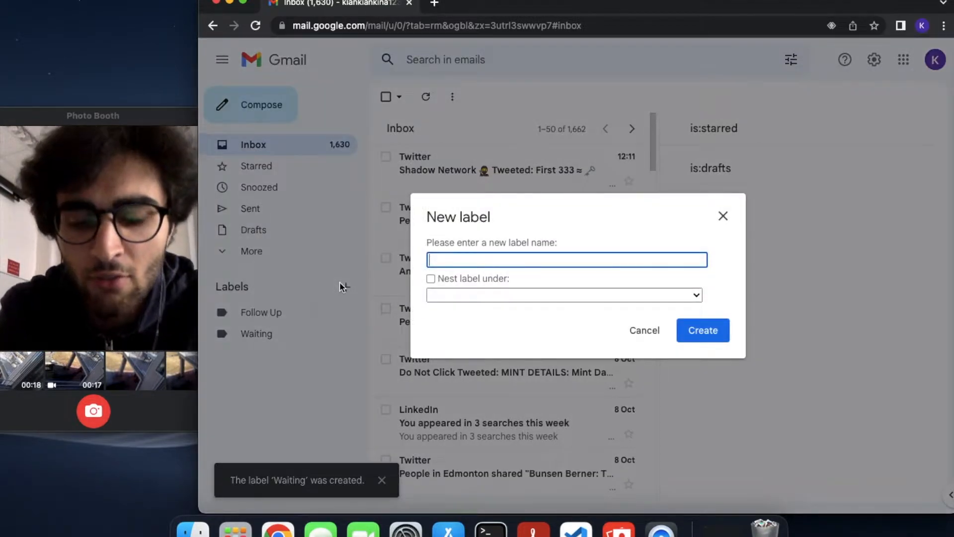
type("Read T")
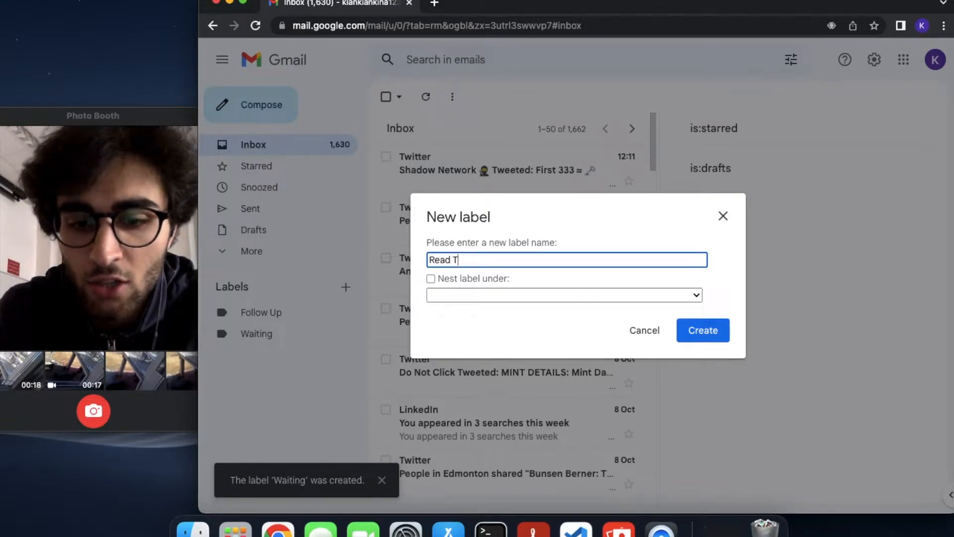
type("hrough")
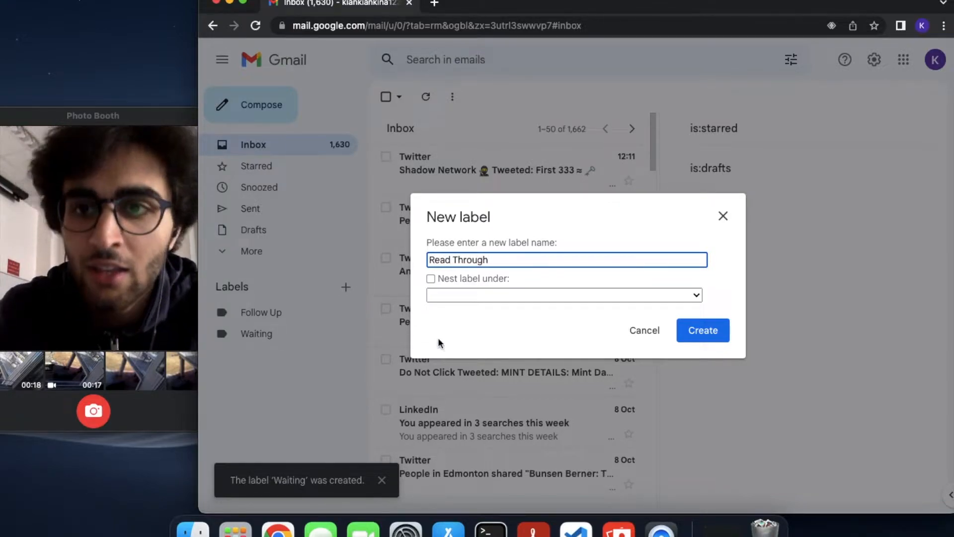
left_click(694, 328)
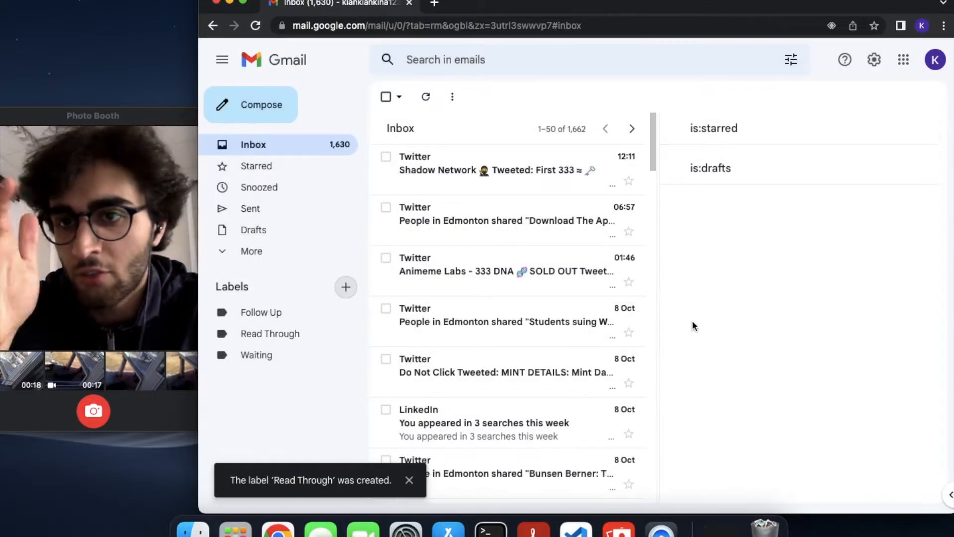
Use each label's menu to colour Follow Up red, Read Through green and Waiting yellow
left_click(346, 311)
mouse_move(352, 259)
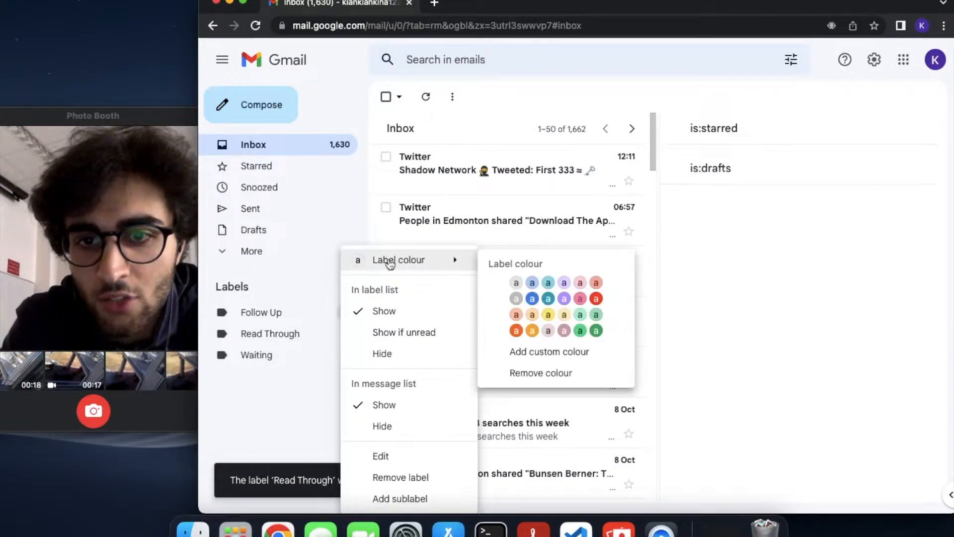
left_click(597, 299)
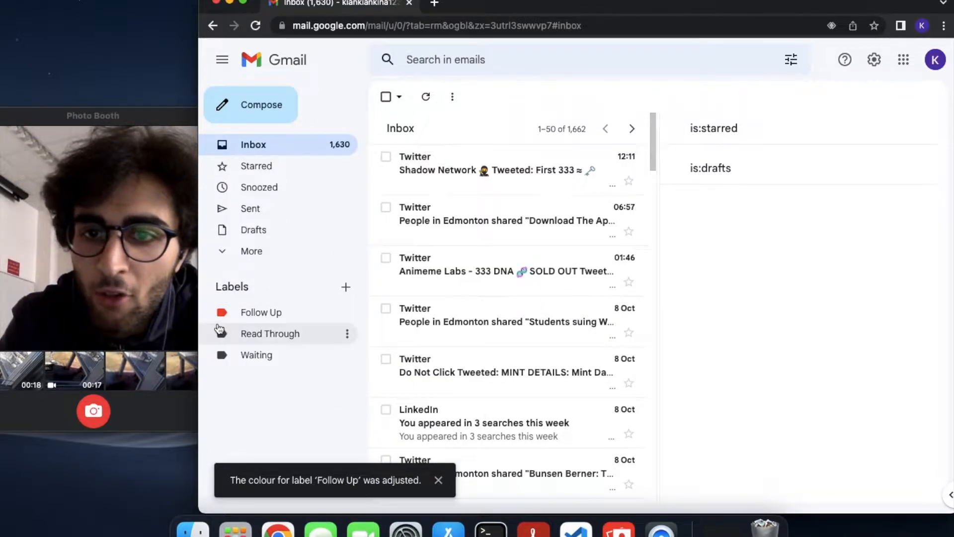
left_click(347, 333)
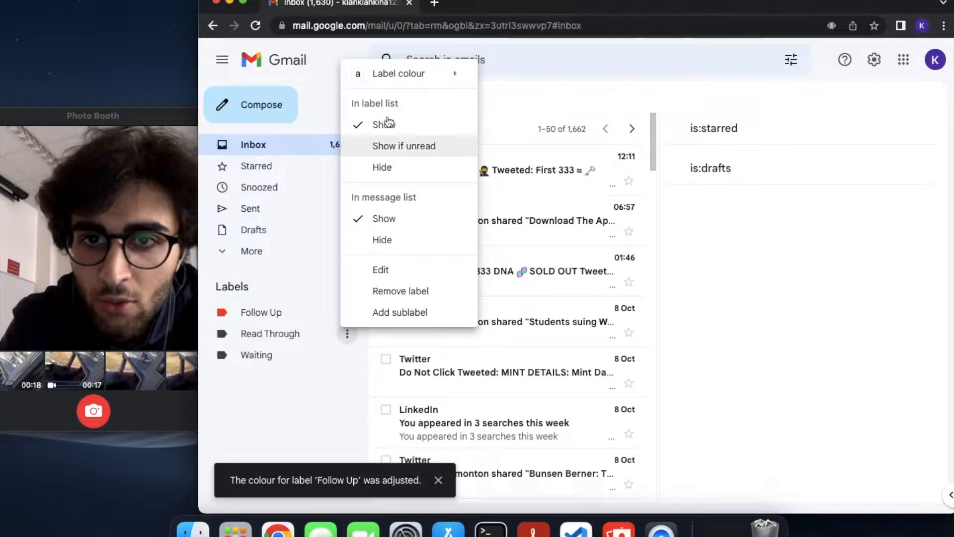
mouse_move(390, 73)
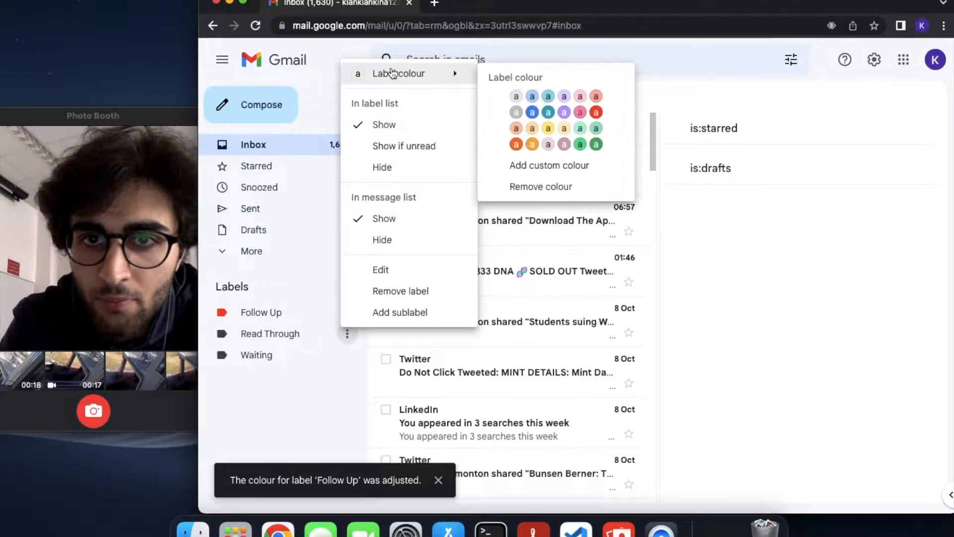
left_click(587, 148)
left_click(348, 357)
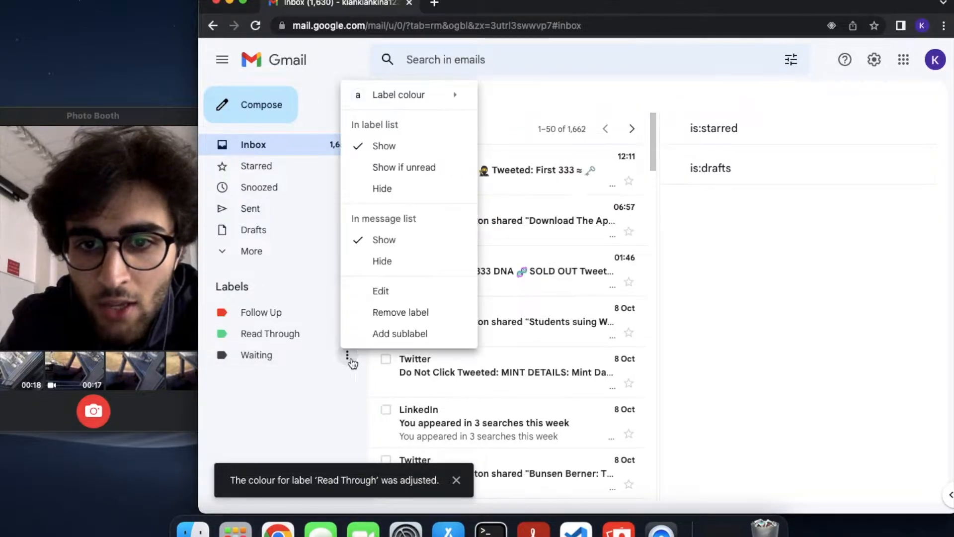
mouse_move(413, 102)
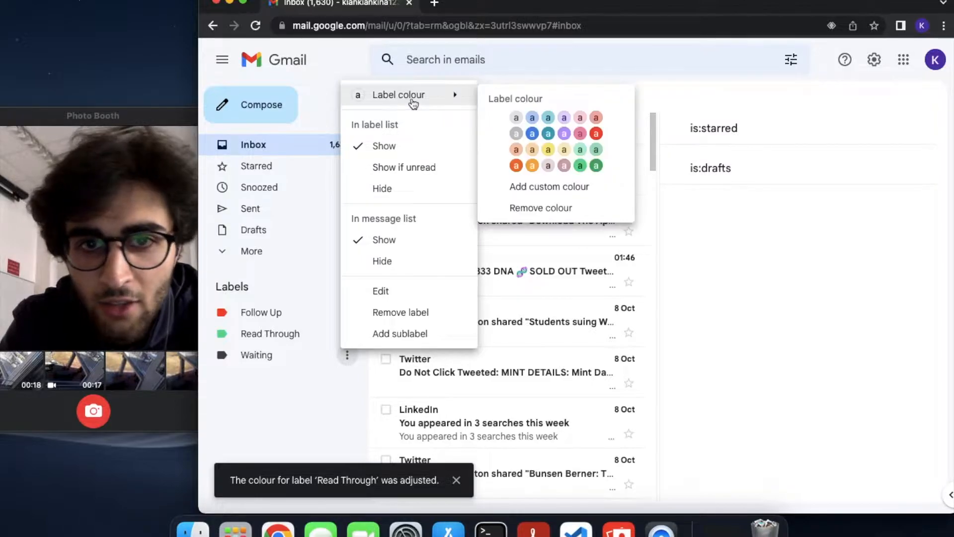
left_click(548, 151)
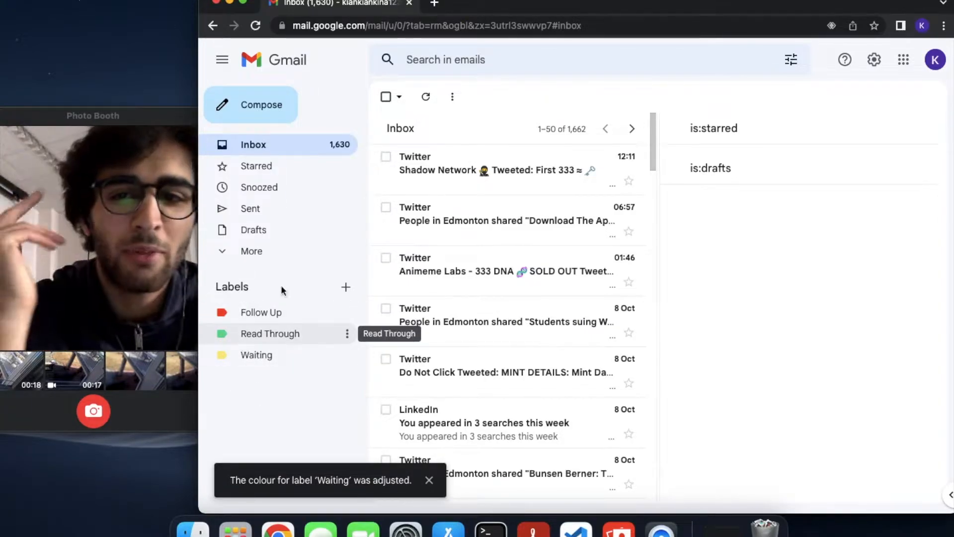
In Inbox settings, set Section 1 to query l:follow-up and name it Follow Up
left_click(874, 59)
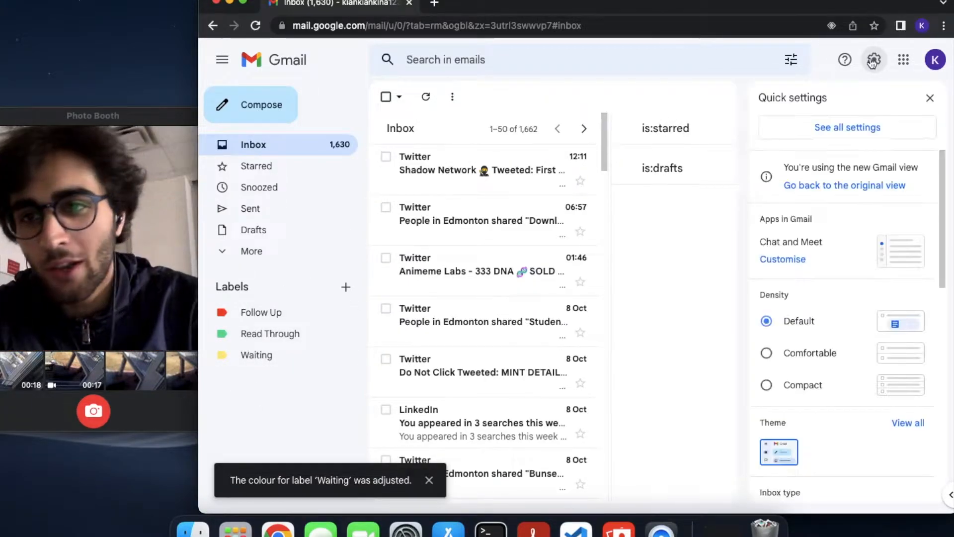
left_click(829, 130)
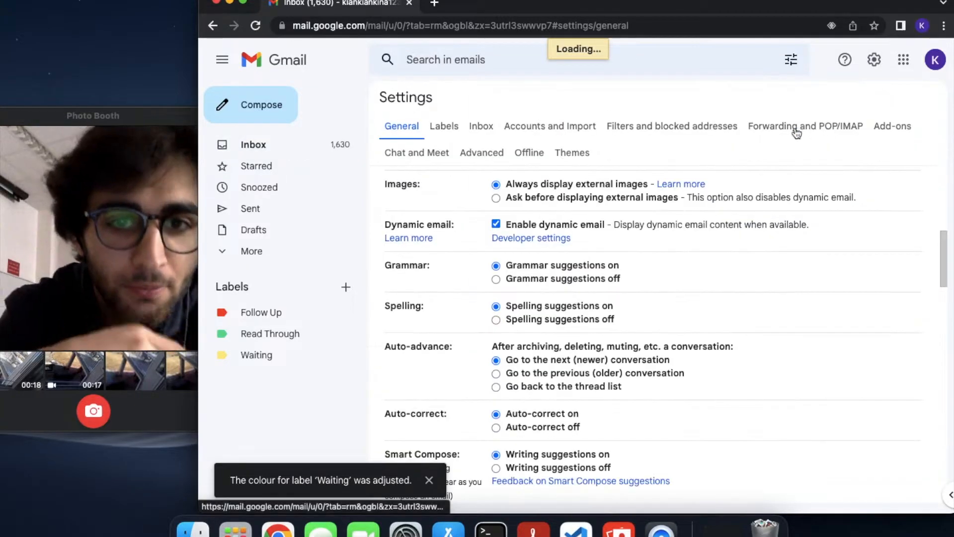
left_click(476, 135)
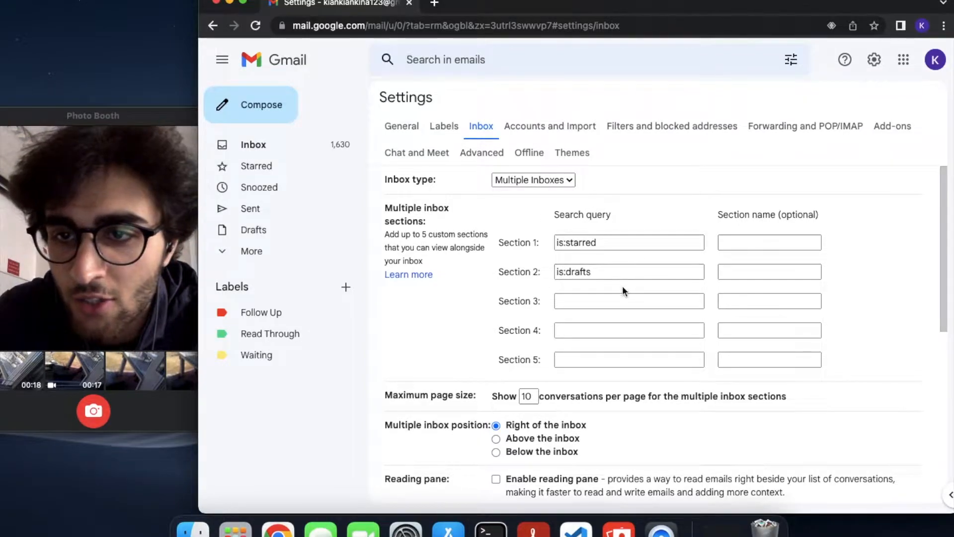
double_click(624, 243)
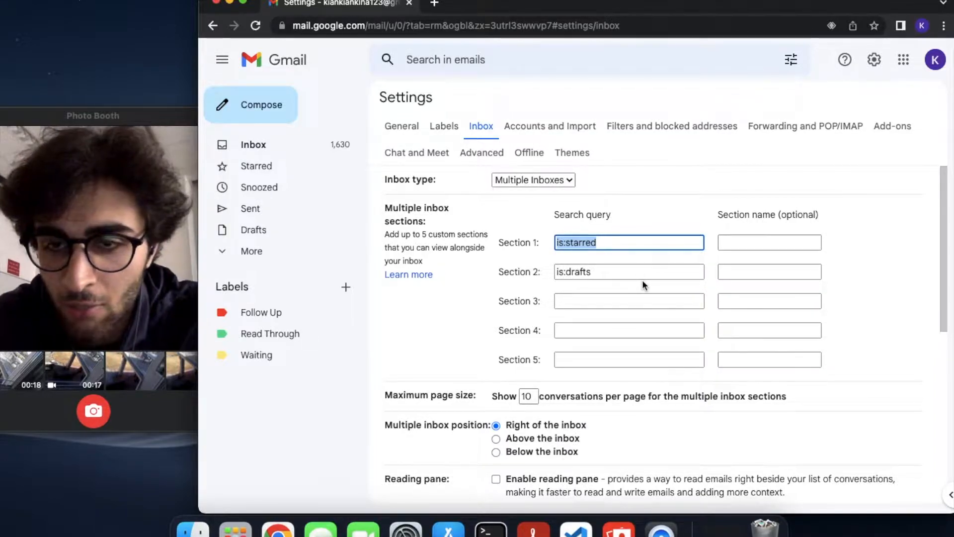
key("BackSpace")
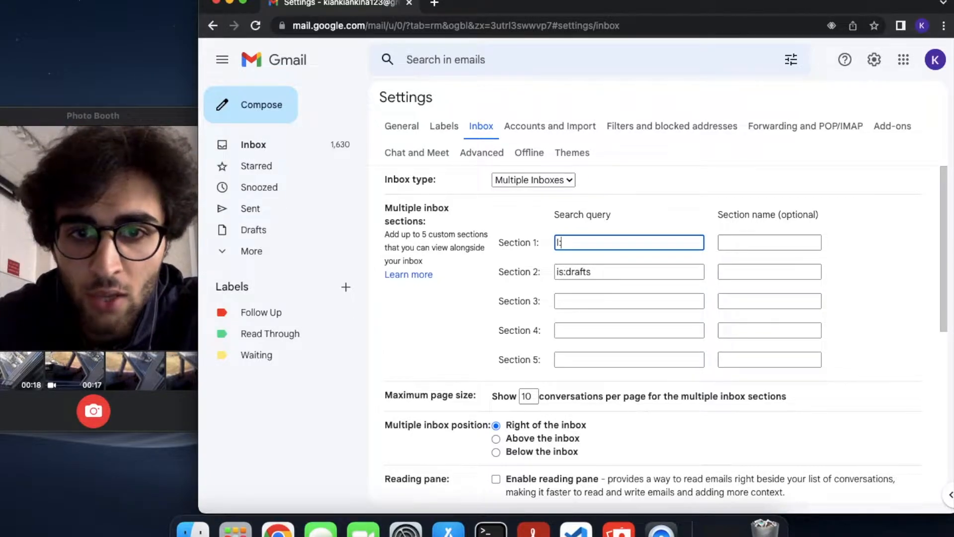
type("l:Fol")
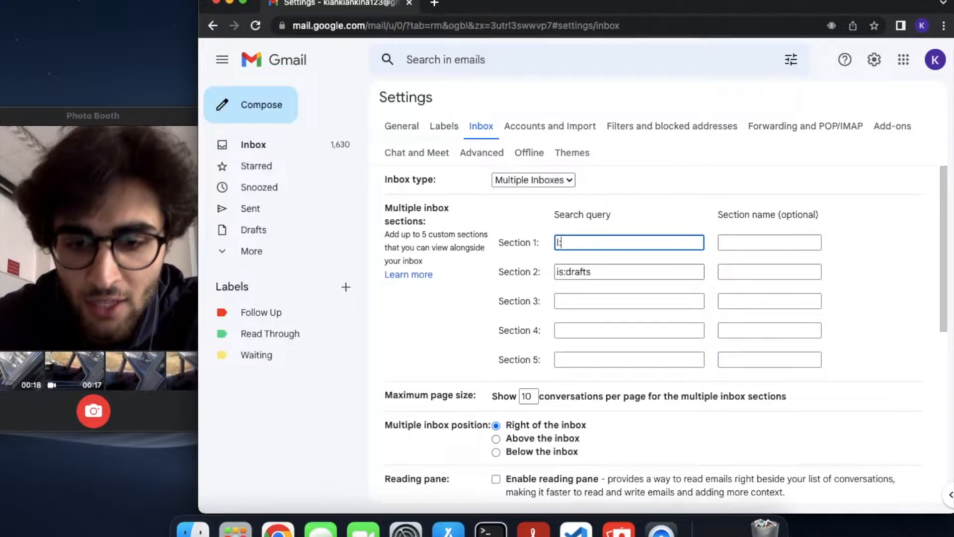
type("llow-up")
left_click(721, 242)
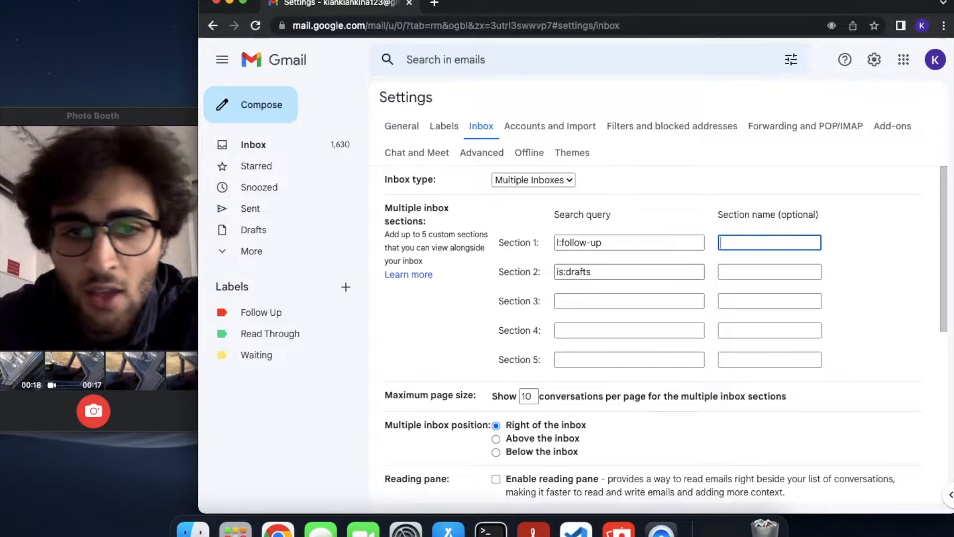
type("Foll")
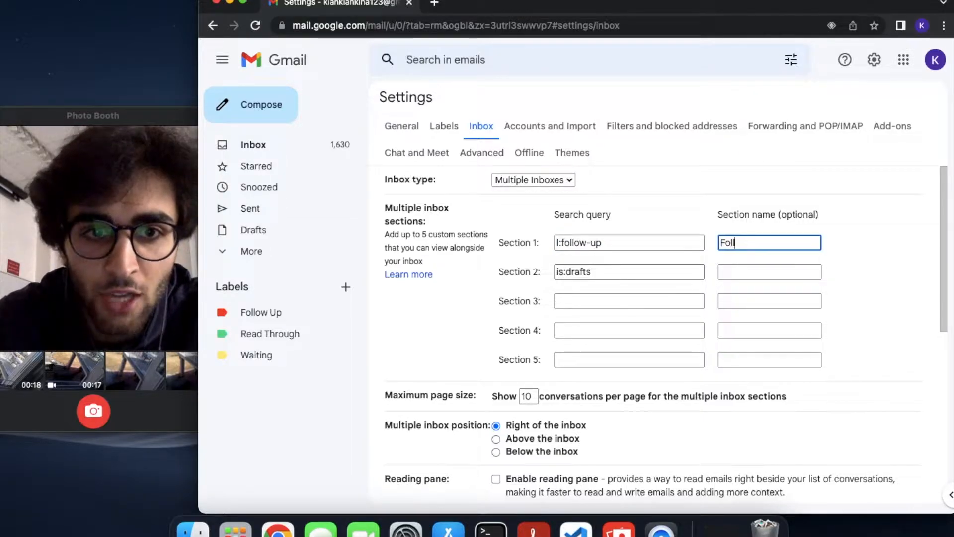
type("ow Up")
Set Section 2 to l:waiting named Waiting and Section 3 to l:read-through named Read Through
key("Tab")
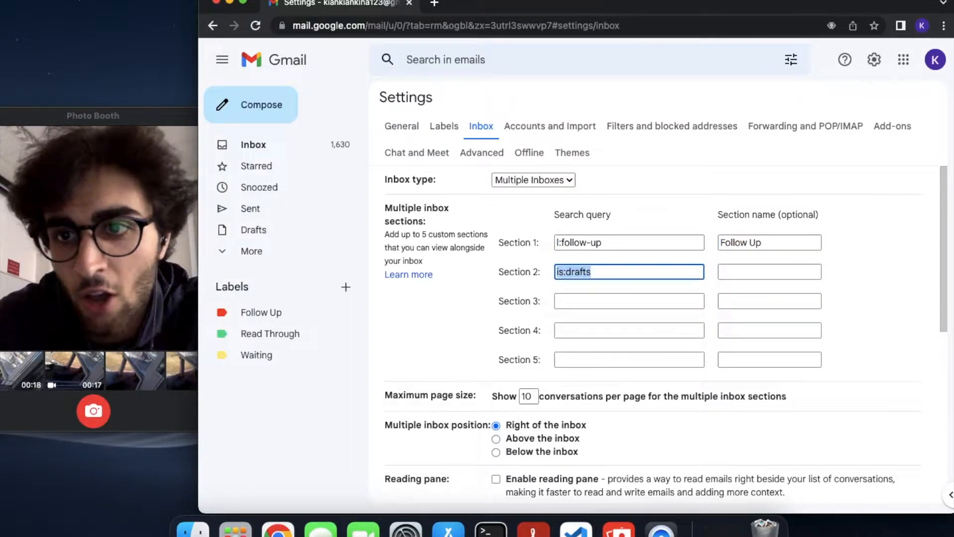
type("l:wa")
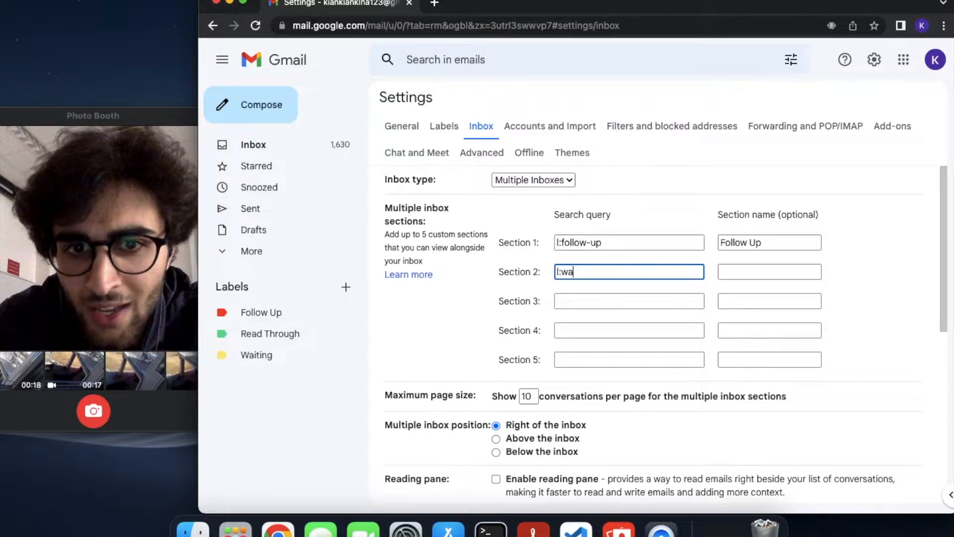
type("iting")
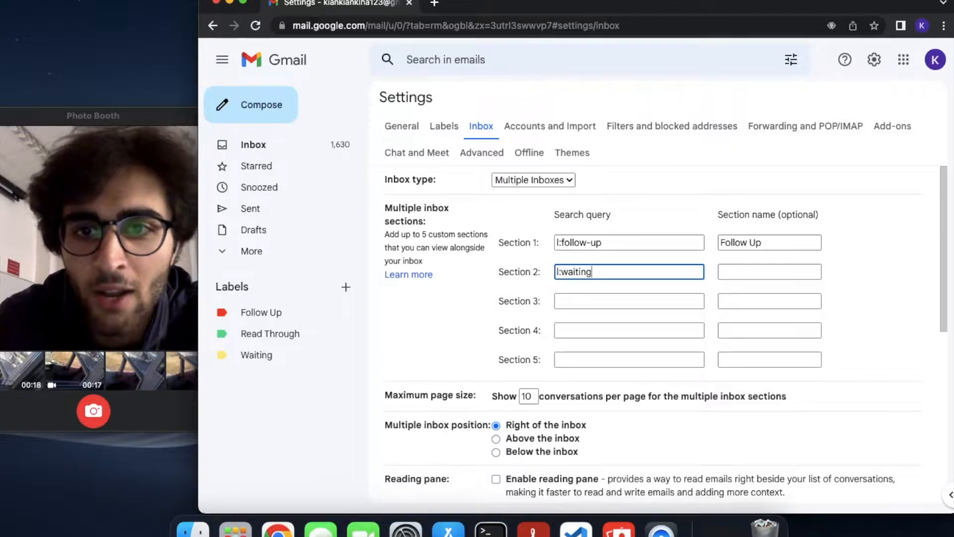
left_click(721, 272)
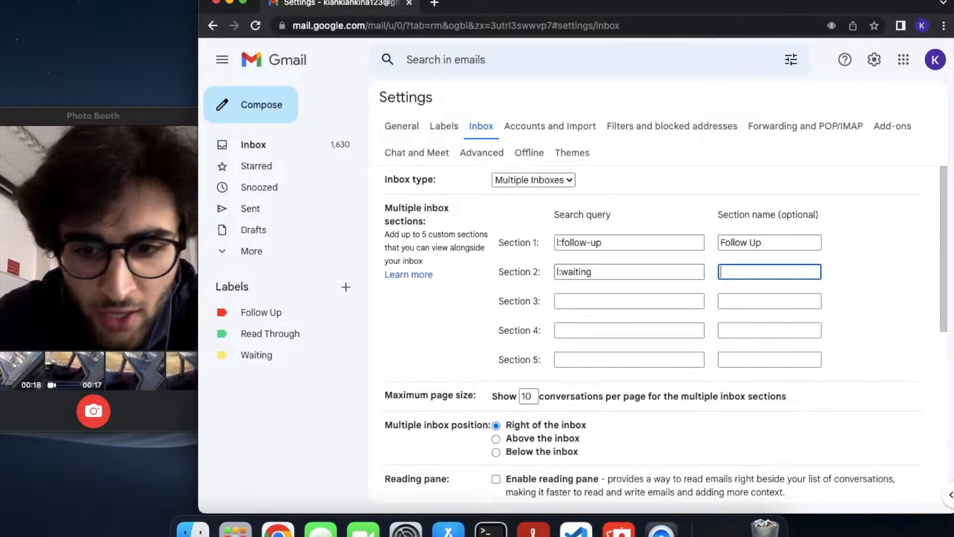
type("Waiting")
key("Tab")
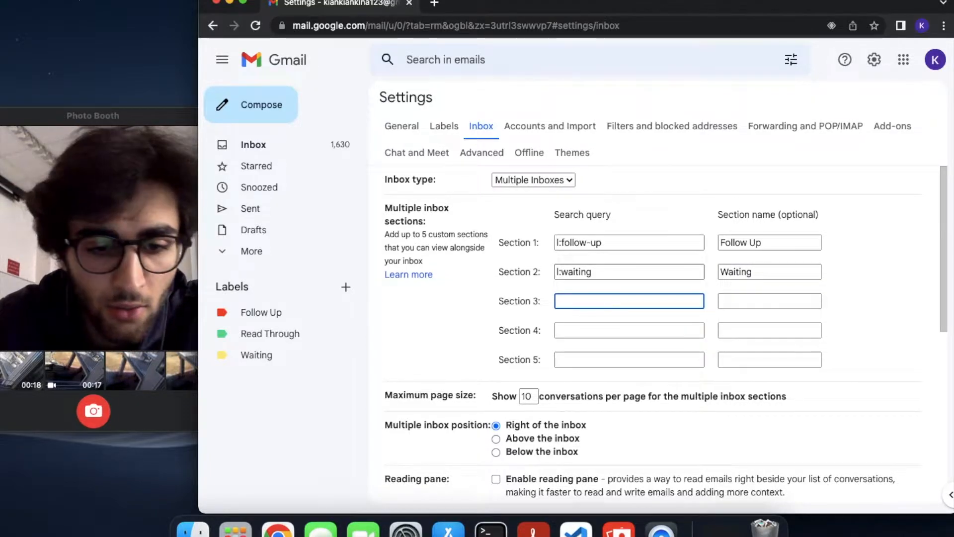
type("l:rea")
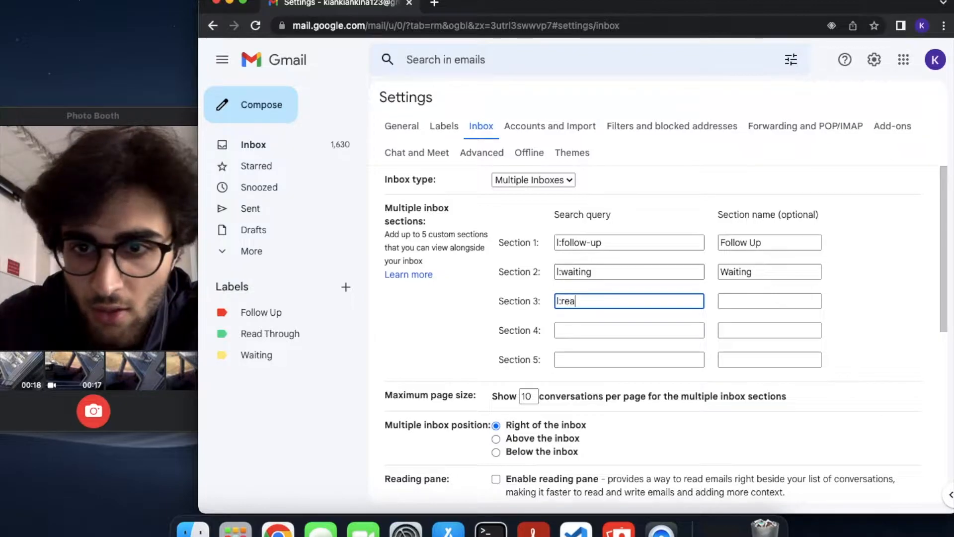
type("d-through")
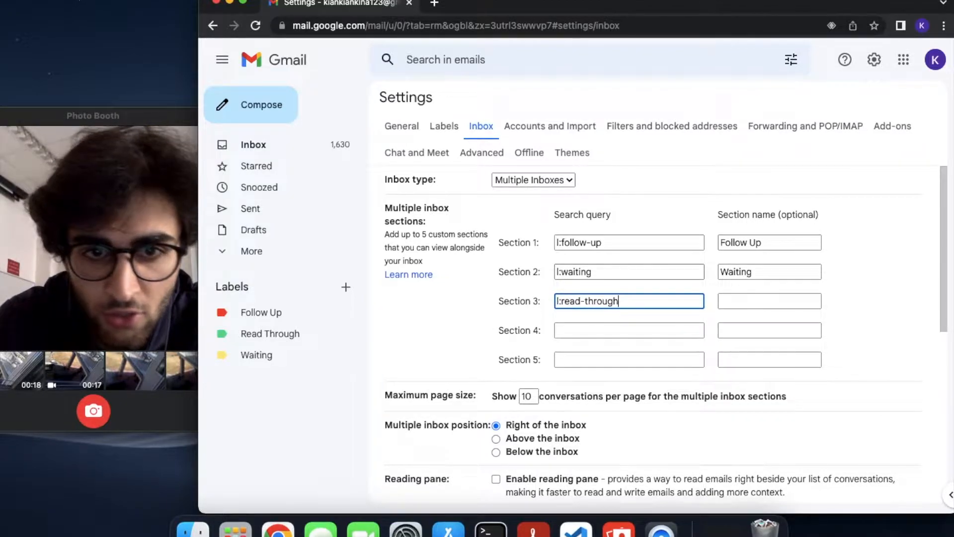
key("Tab")
type("Read")
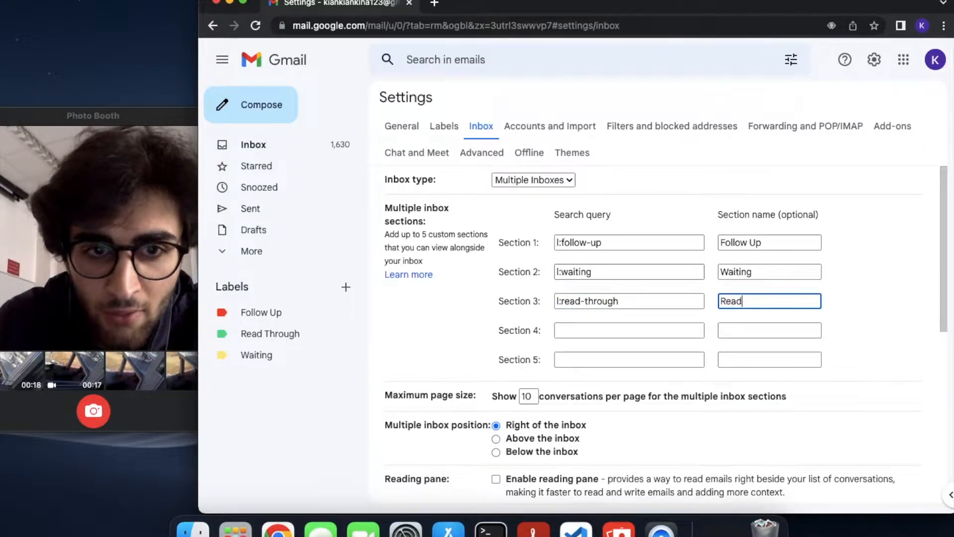
type(" Through")
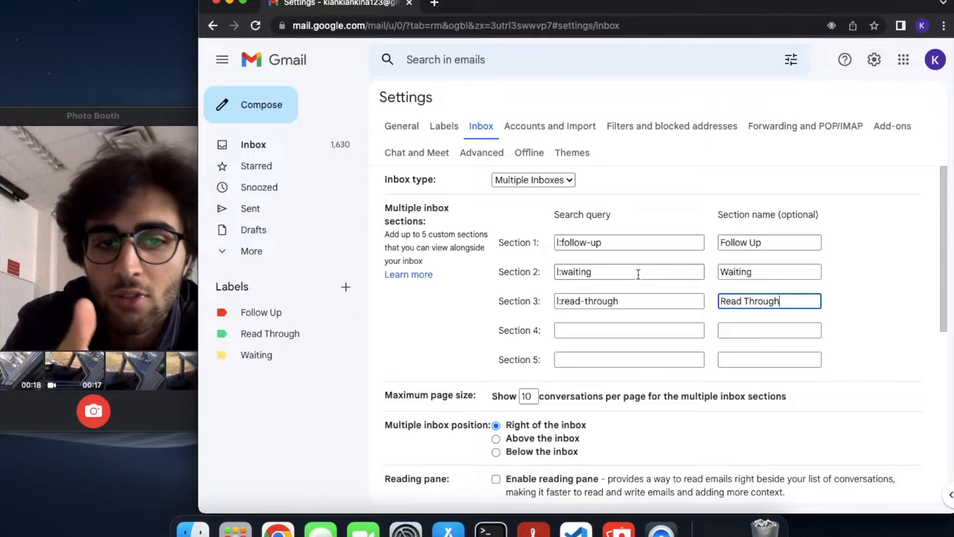
Save the Inbox settings with the Follow Up, Waiting and Read Through sections
scroll(639, 275, "down", 1)
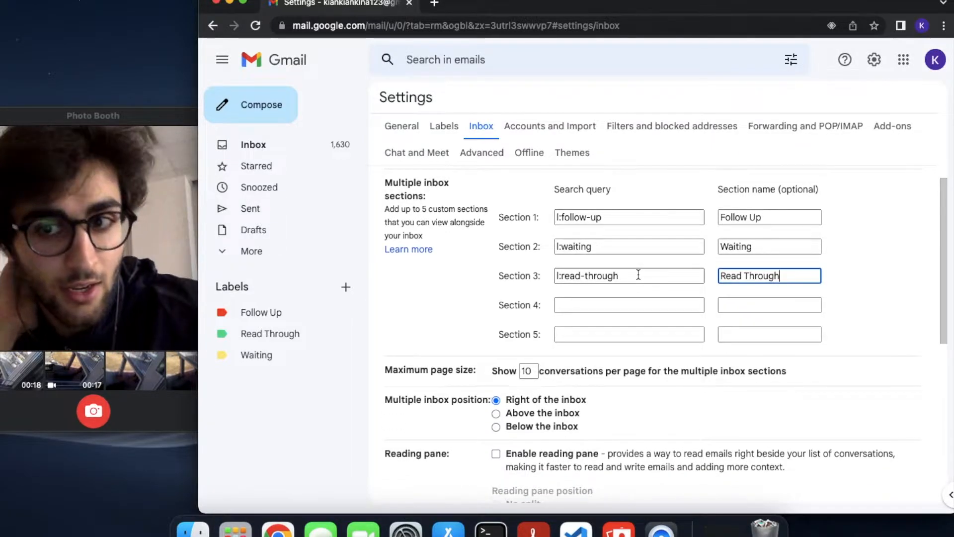
scroll(639, 274, "down", 3)
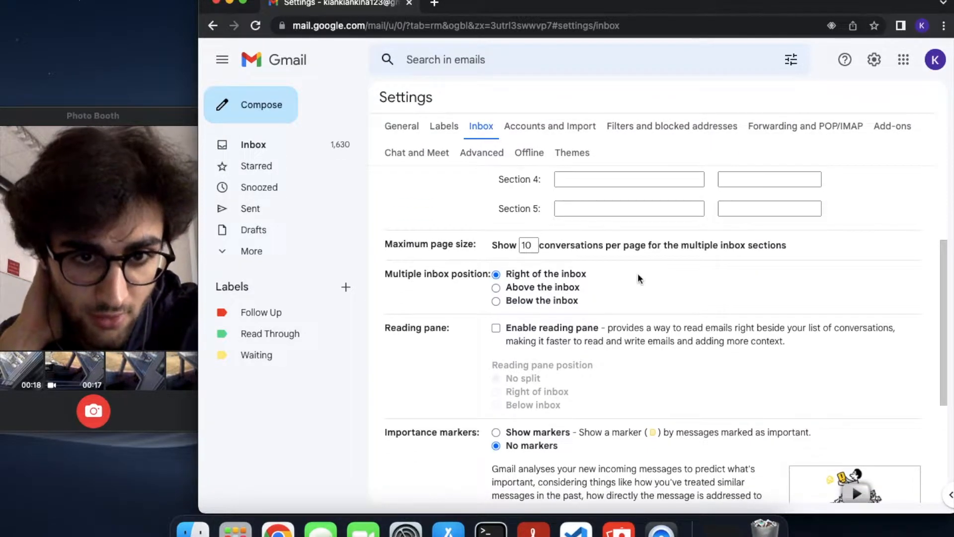
scroll(638, 275, "down", 3)
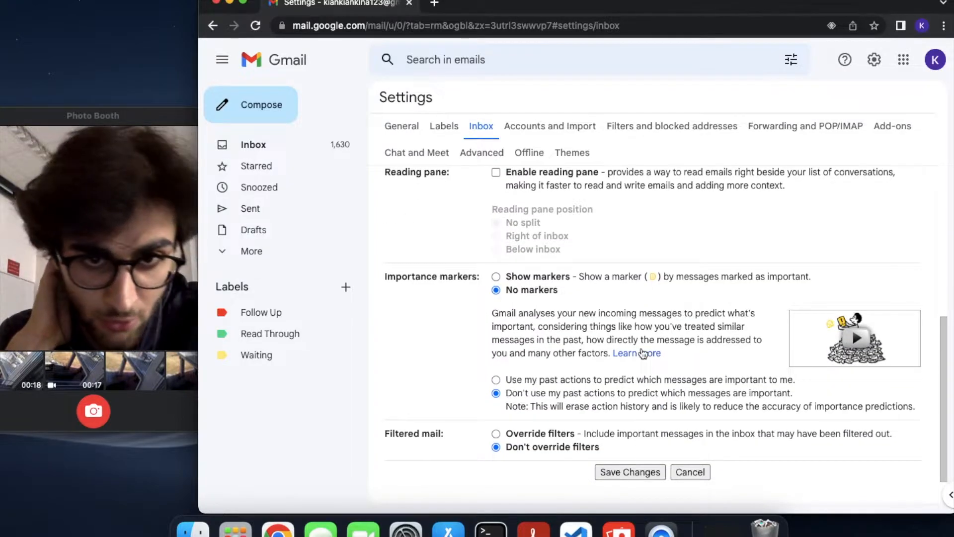
scroll(643, 354, "up", 6)
scroll(641, 350, "down", 6)
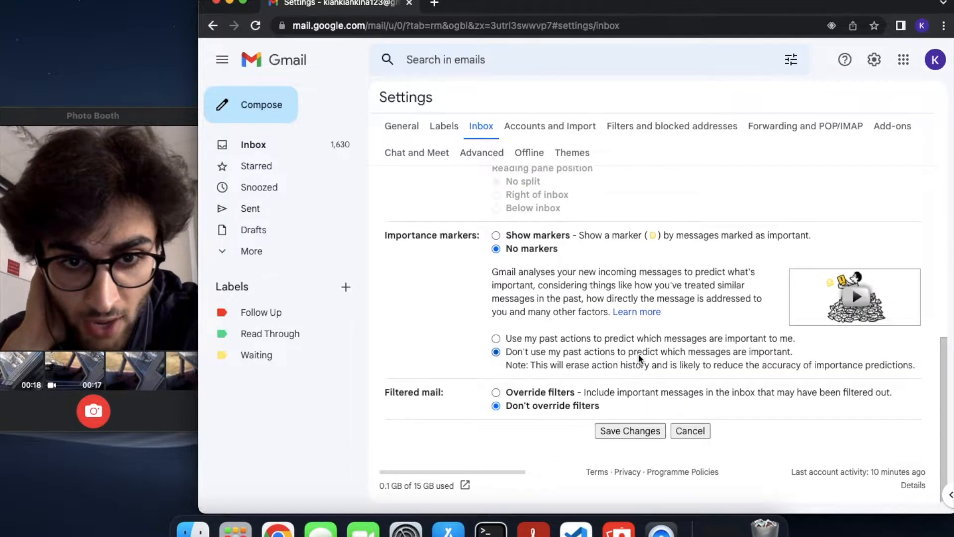
scroll(638, 354, "up", 6)
scroll(638, 354, "down", 6)
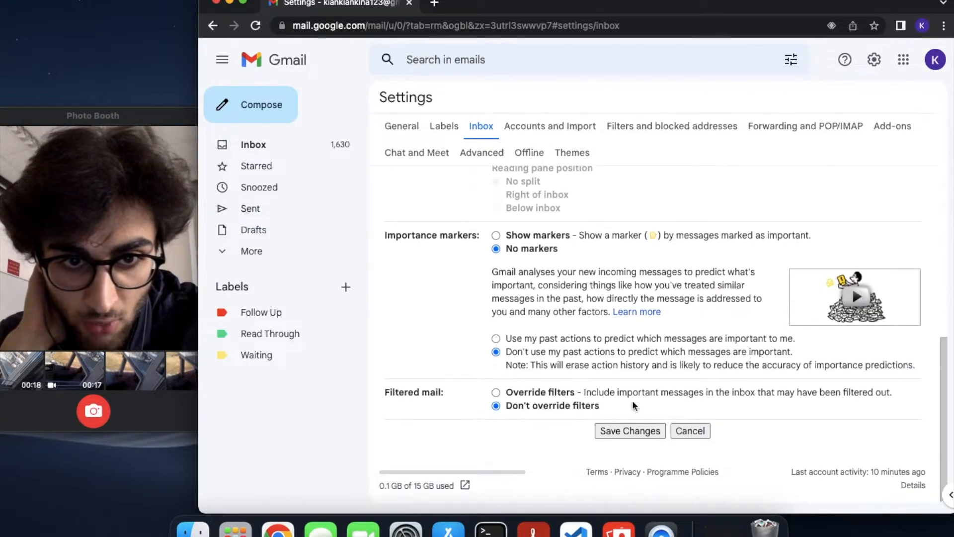
left_click(631, 433)
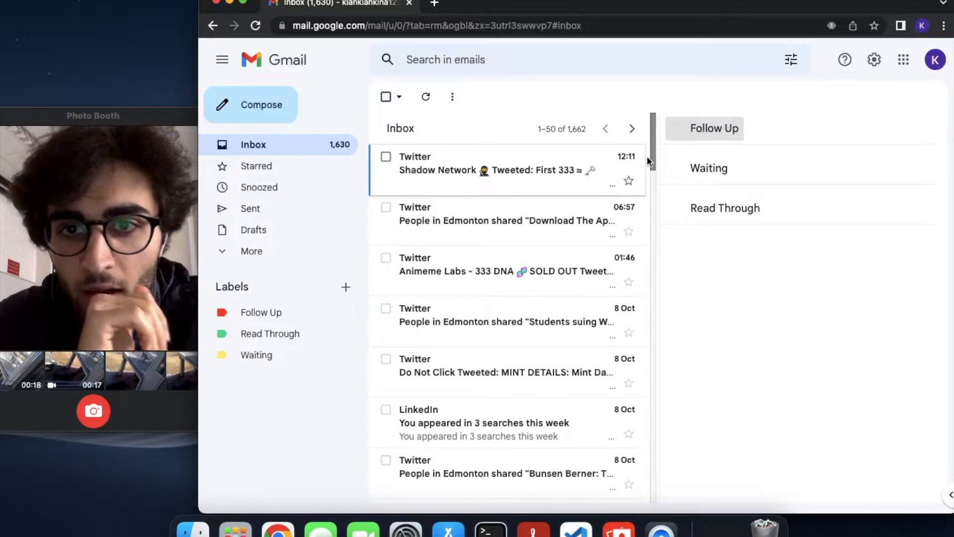
left_click(566, 131)
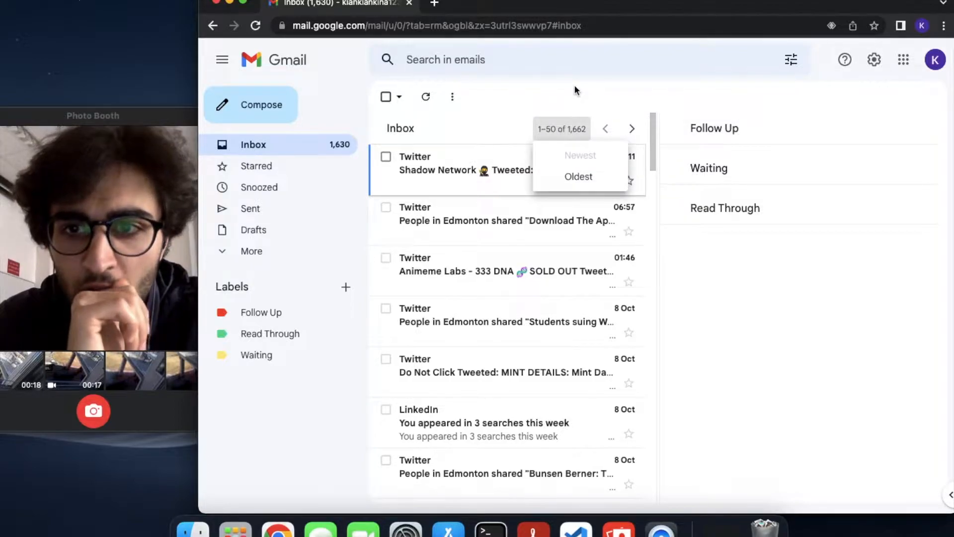
left_click(571, 99)
left_click_drag(654, 137, 634, 105)
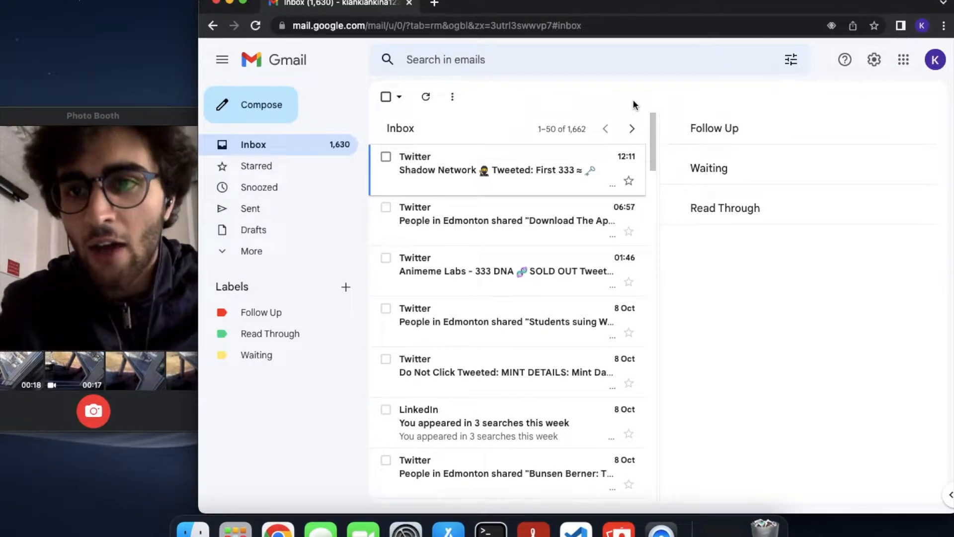
scroll(537, 358, "down", 15)
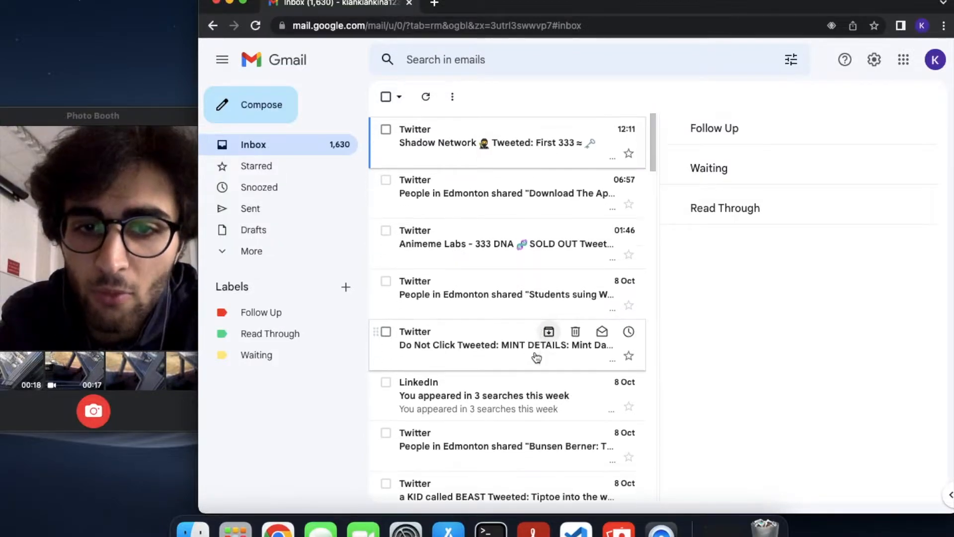
scroll(537, 358, "down", 10)
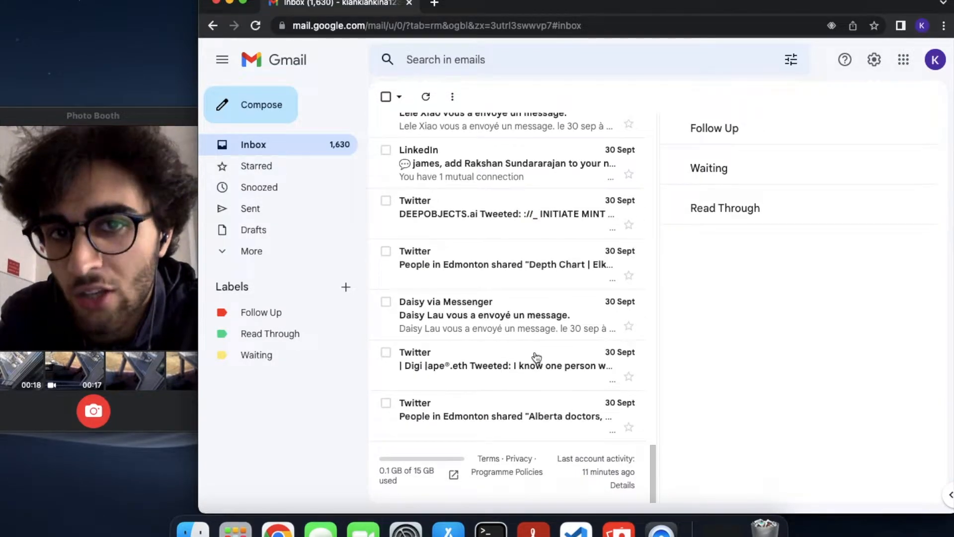
scroll(537, 357, "up", 20)
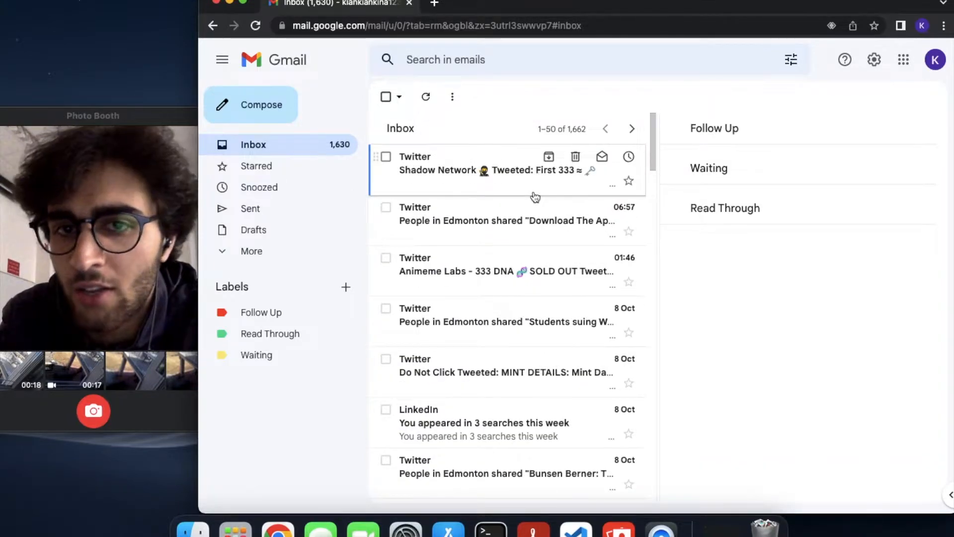
left_click(632, 133)
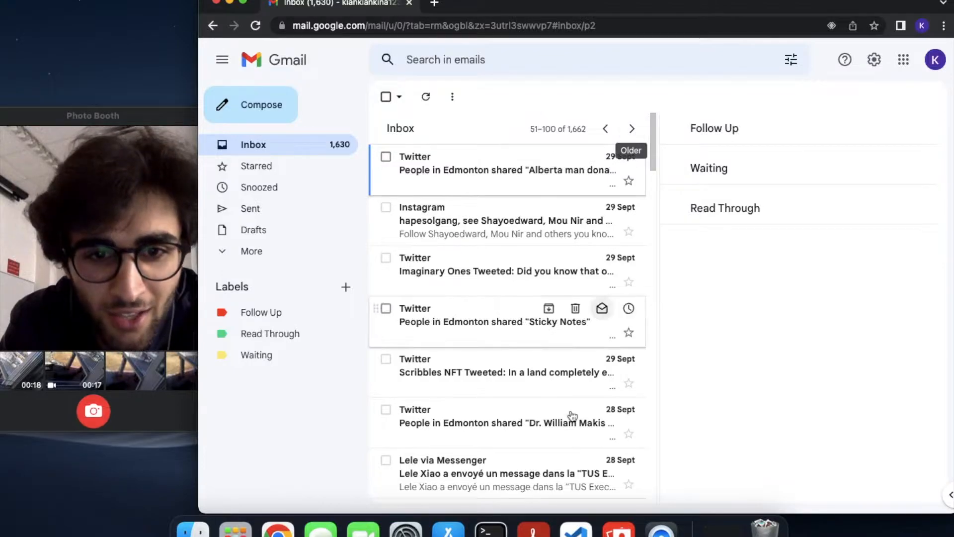
scroll(573, 416, "down", 10)
scroll(573, 416, "down", 5)
scroll(572, 415, "up", 3)
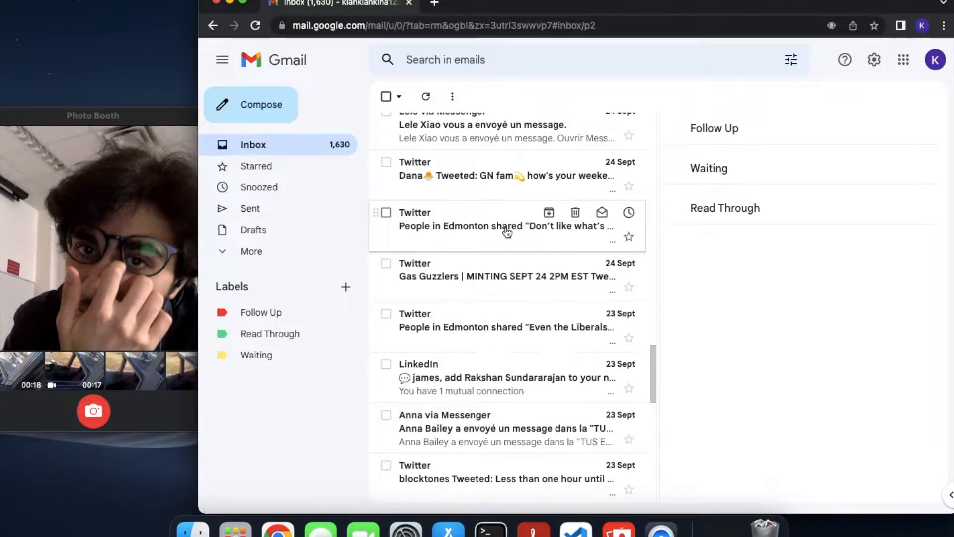
scroll(497, 245, "up", 10)
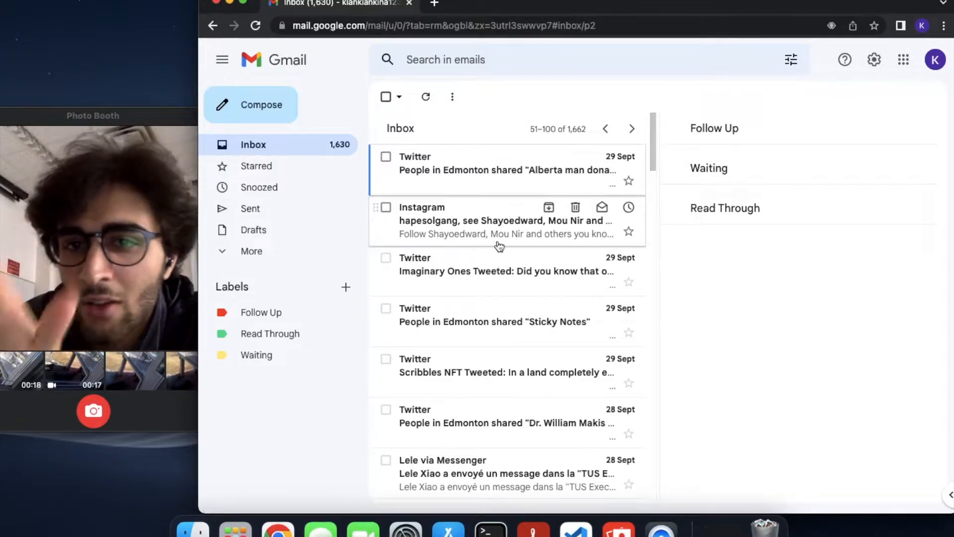
scroll(499, 245, "down", 15)
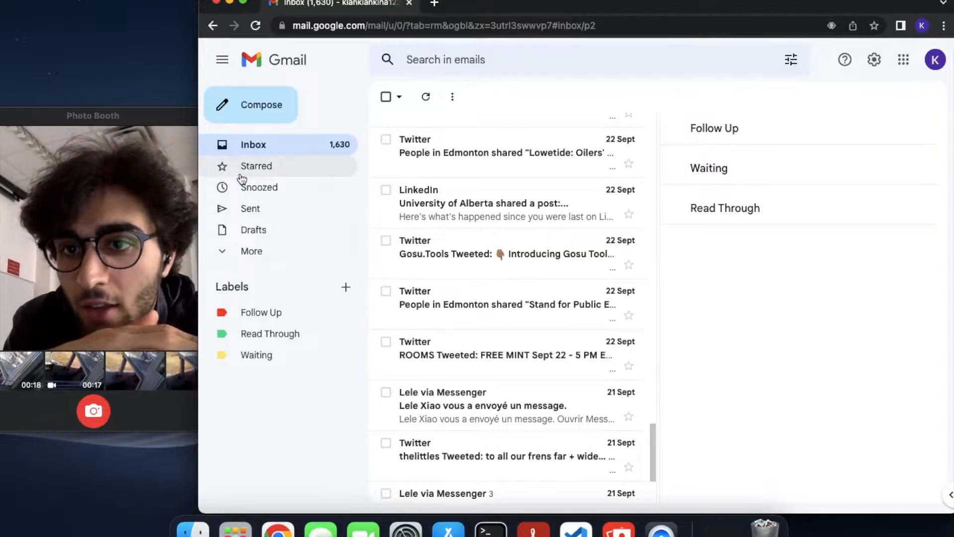
scroll(530, 204, "up", 2)
scroll(530, 204, "up", 15)
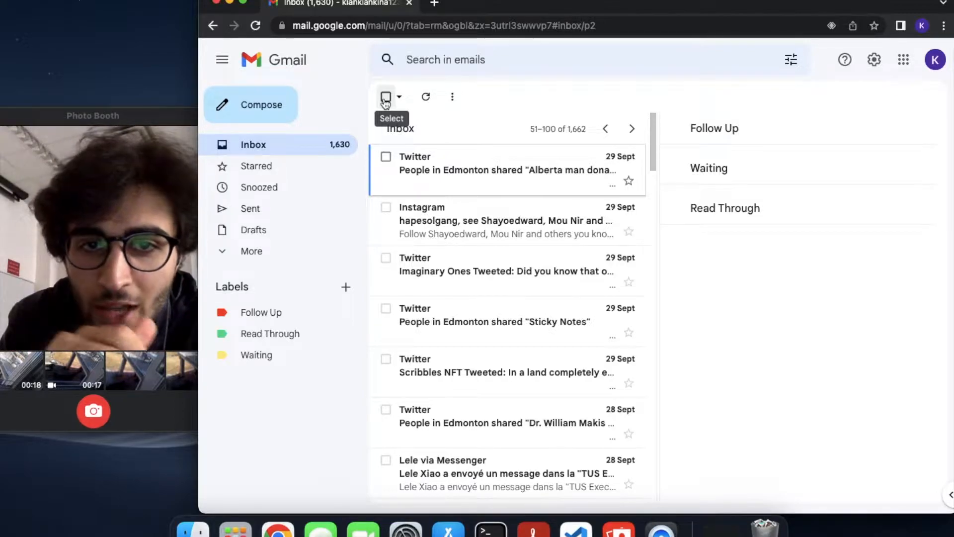
left_click(601, 128)
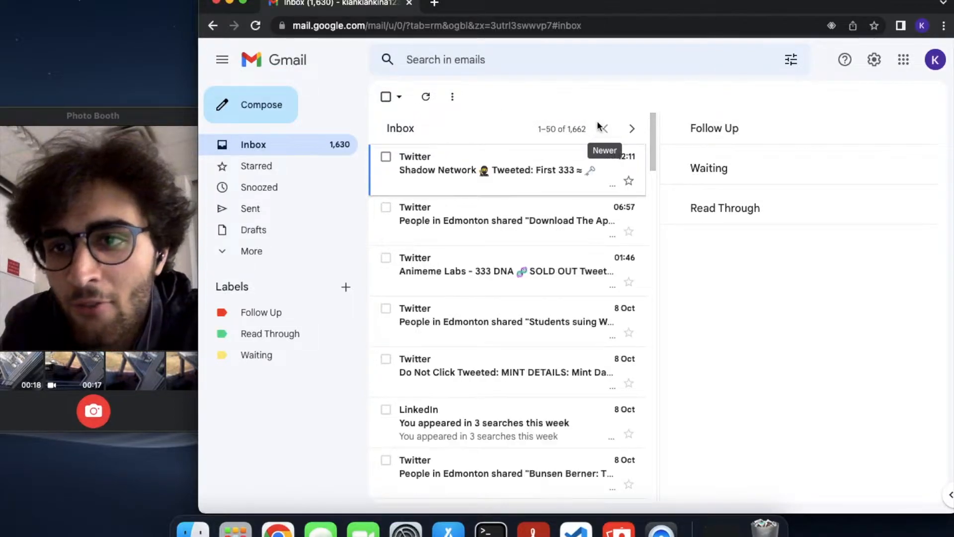
scroll(533, 329, "down", 20)
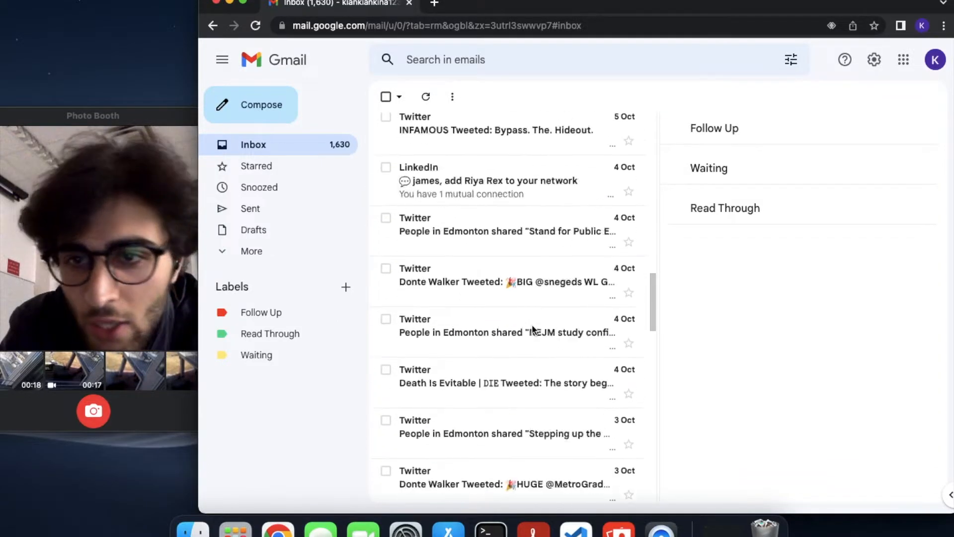
scroll(436, 355, "up", 20)
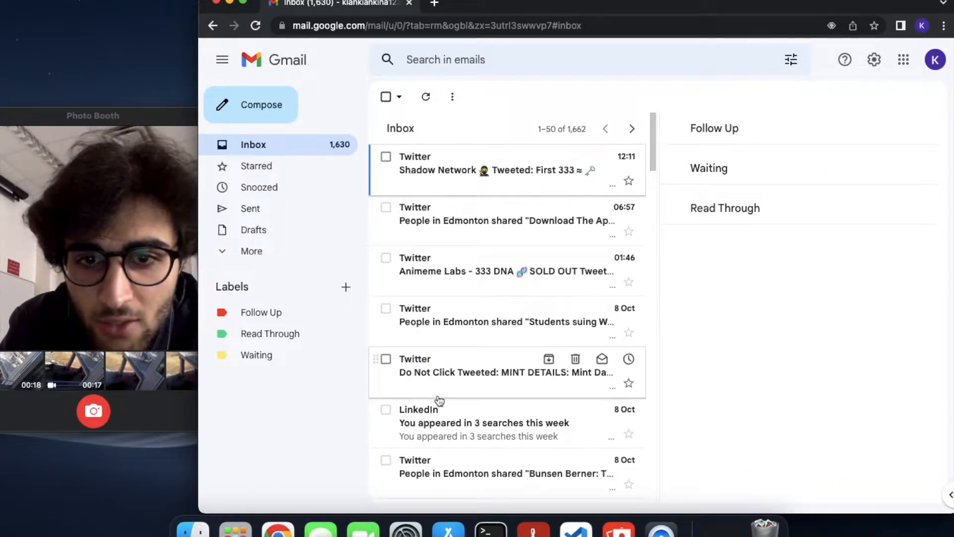
Open and read the LinkedIn search-appearances email, then archive it with E
left_click(432, 428)
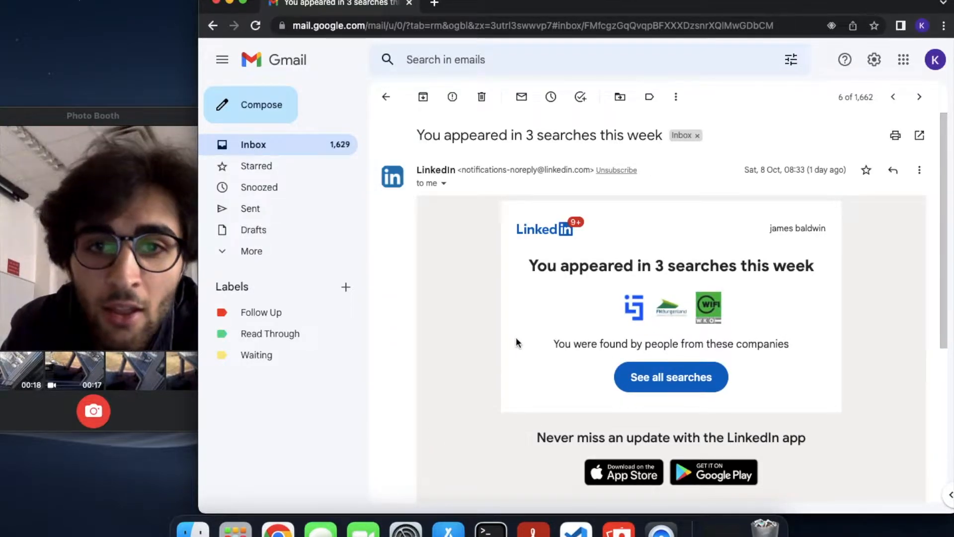
scroll(516, 343, "down", 5)
scroll(515, 341, "up", 5)
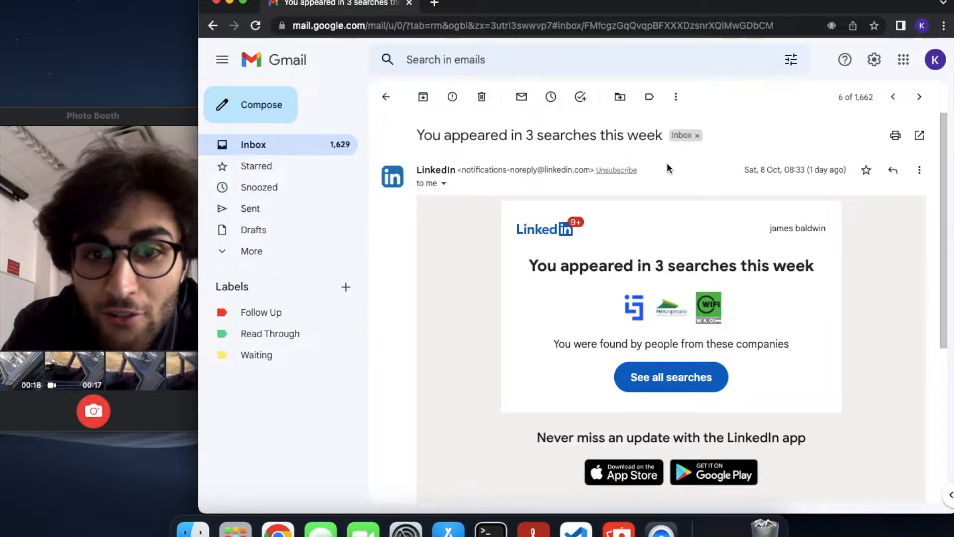
key("e")
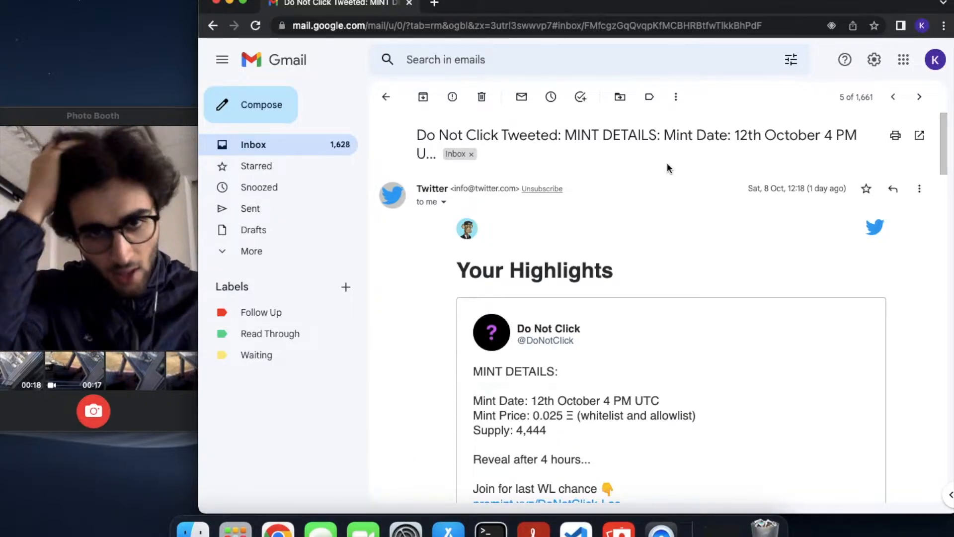
scroll(668, 168, "down", 10)
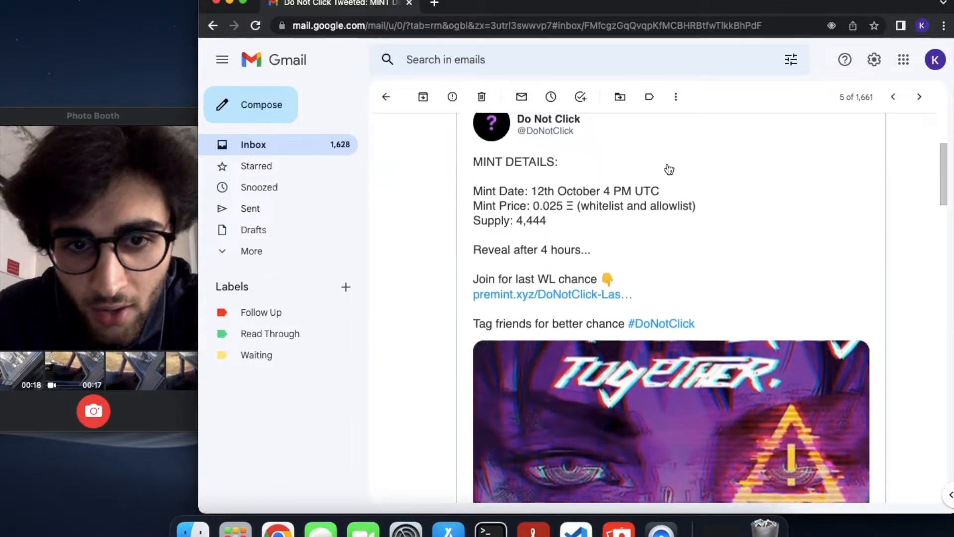
scroll(668, 168, "up", 10)
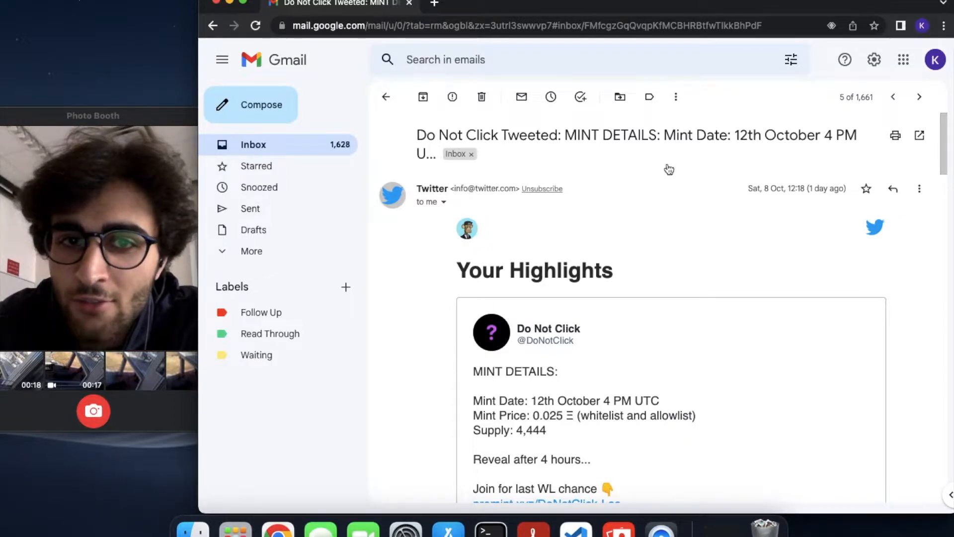
Move the Do Not Click Twitter email to Read Through with V, then return to the inbox with U
key("v")
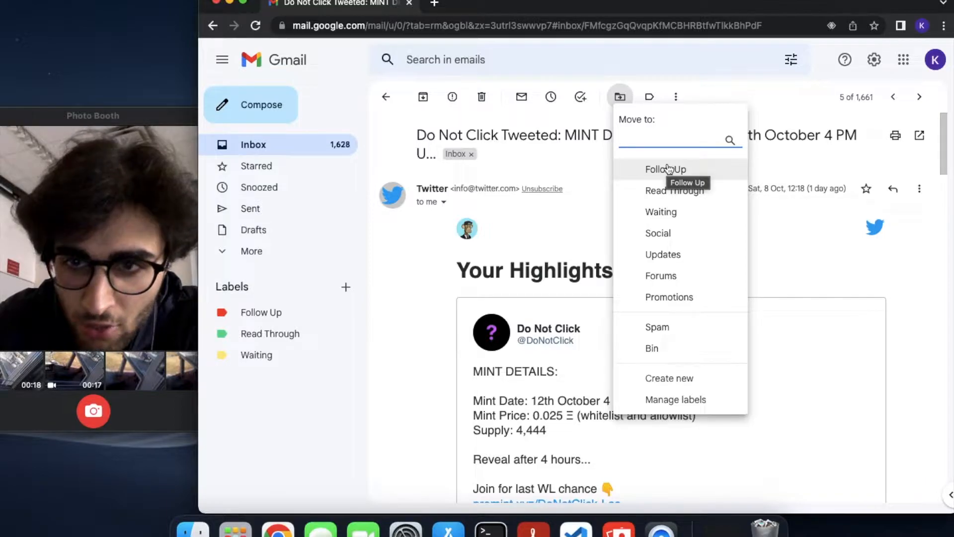
key("Down")
key("Down")
key("Up")
key("Up")
key("Down")
key("Down")
key("Up")
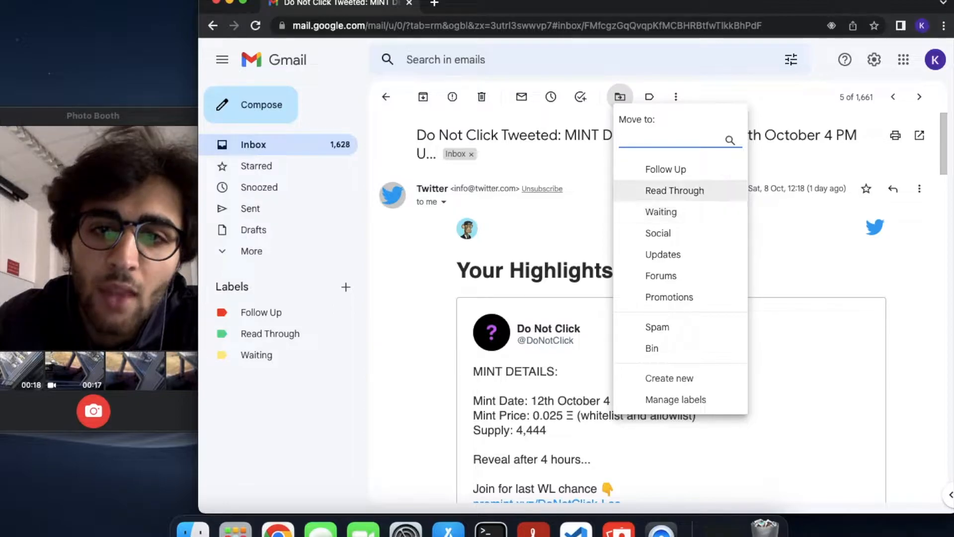
key("Return")
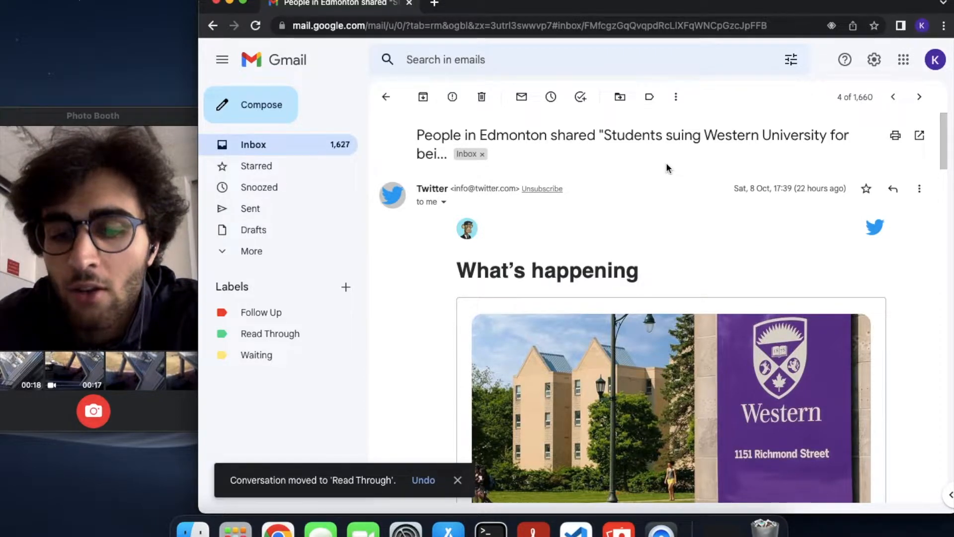
key("u")
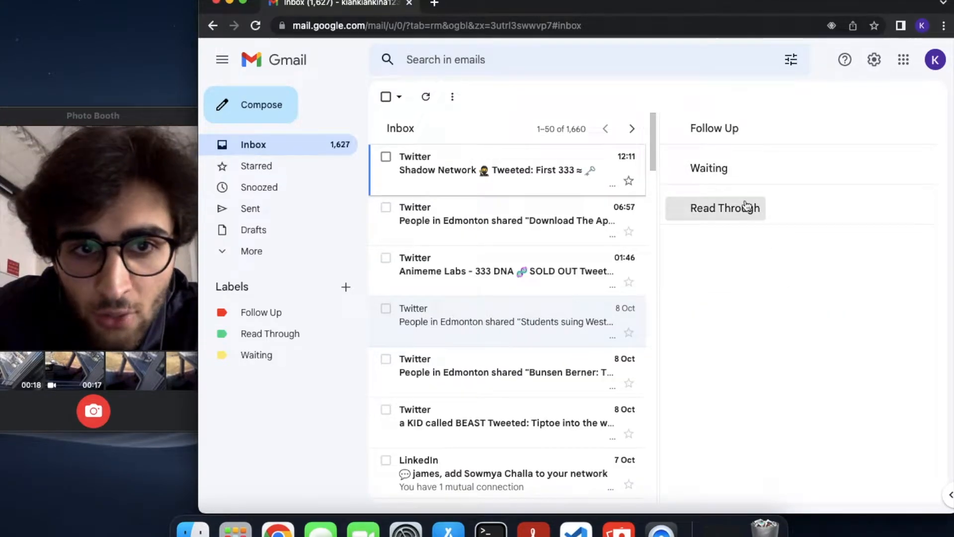
Check the Read Through label, open All Mail, and remove one entry from recent searches
left_click(273, 336)
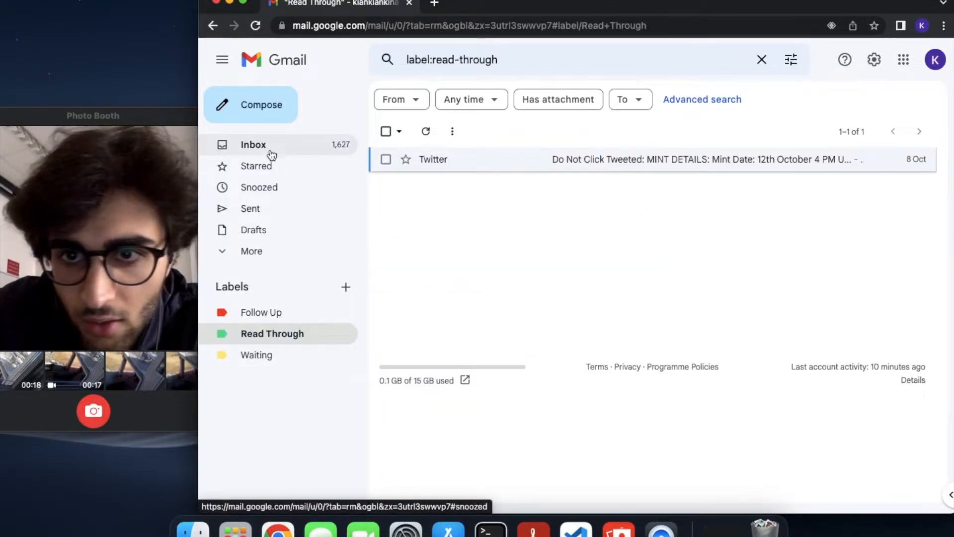
left_click(270, 145)
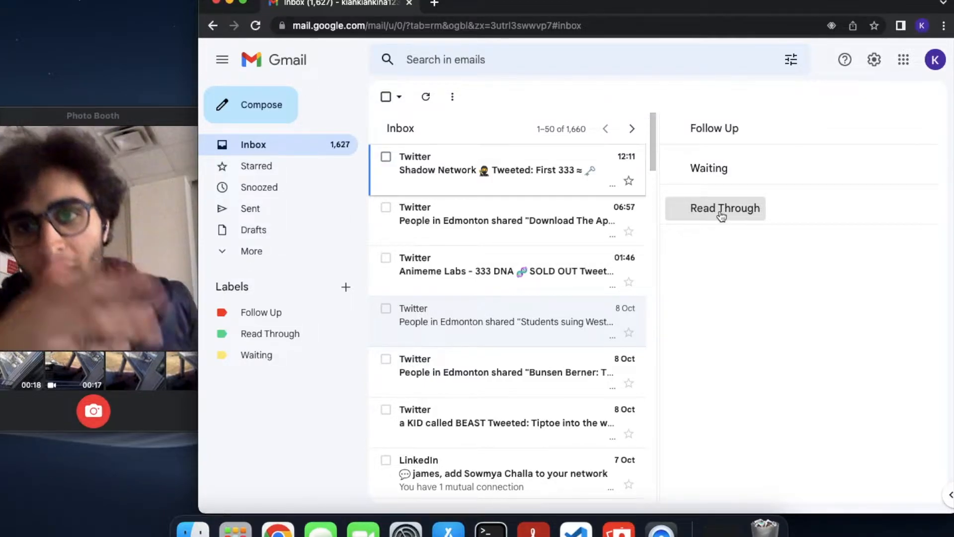
left_click(317, 254)
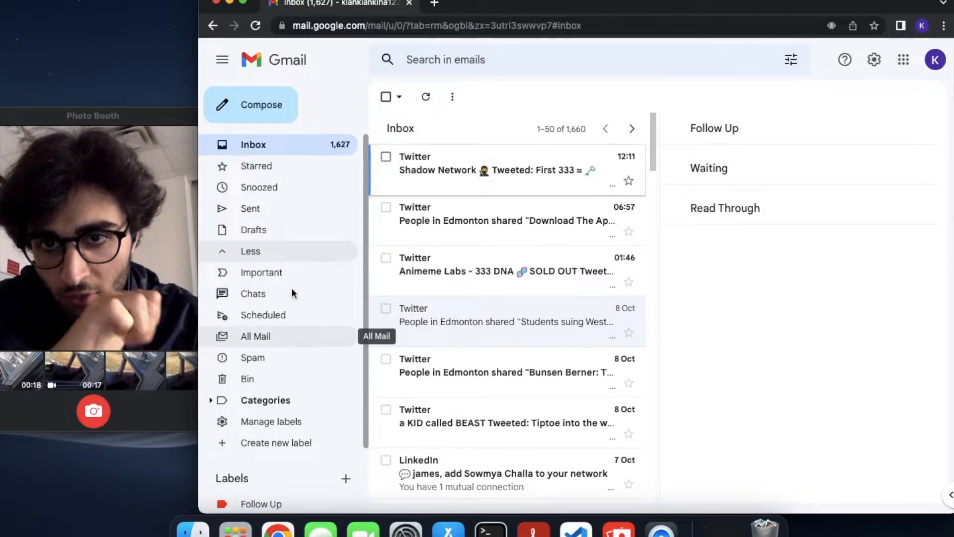
left_click(258, 343)
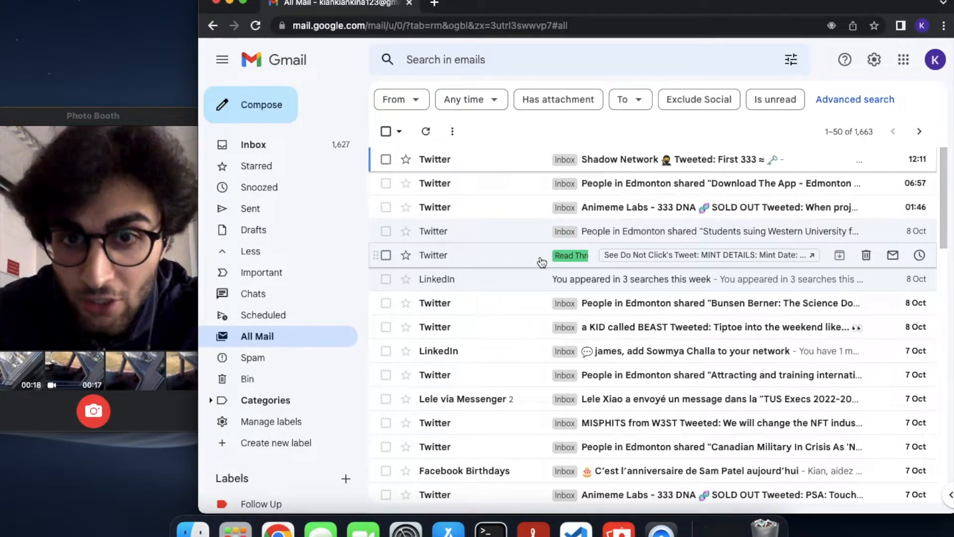
left_click(465, 67)
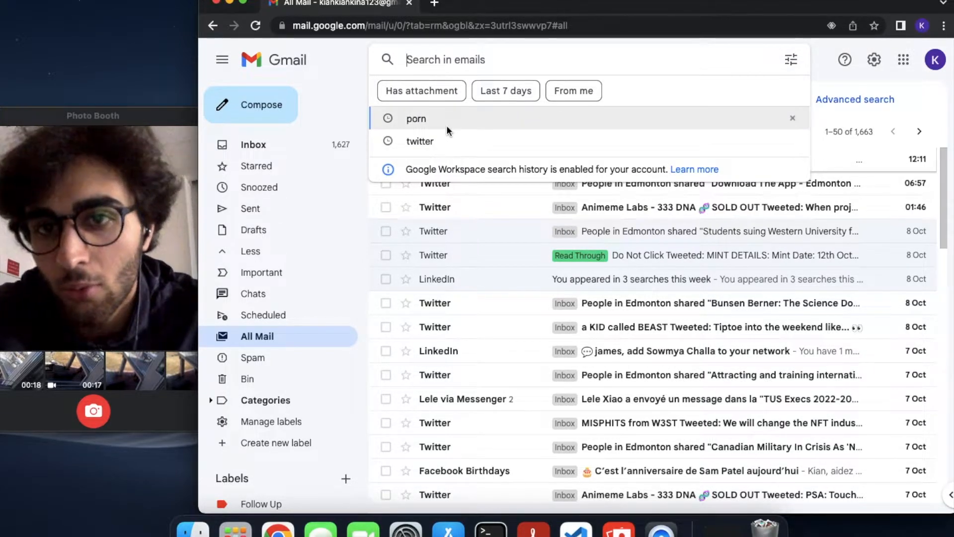
left_click(794, 120)
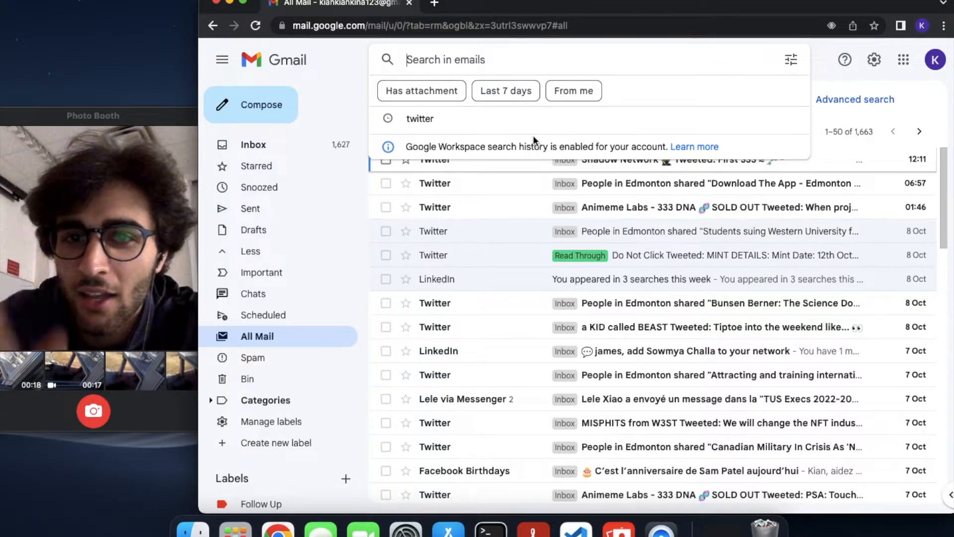
left_click(365, 65)
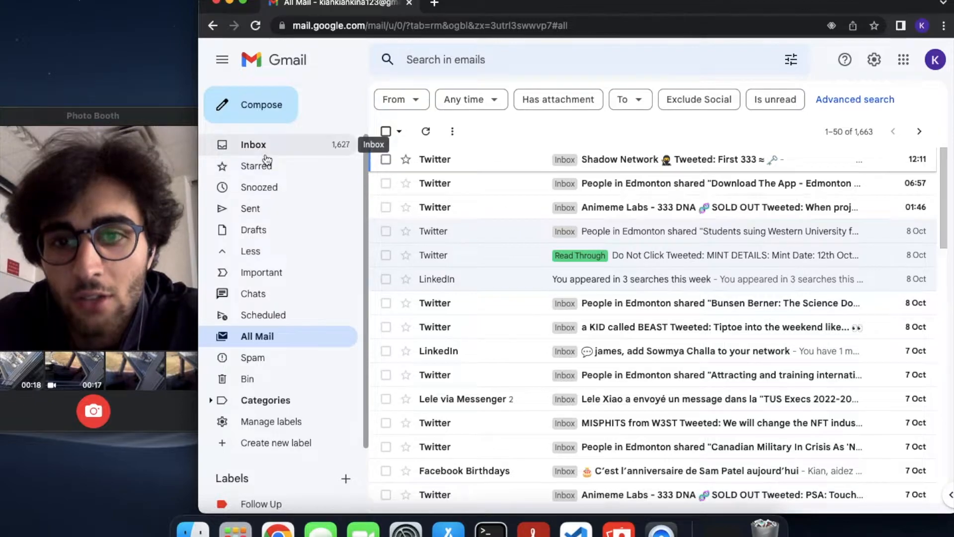
Delete the LinkedIn search-appearances email with #, check Read Through, and return to the inbox
left_click(498, 287)
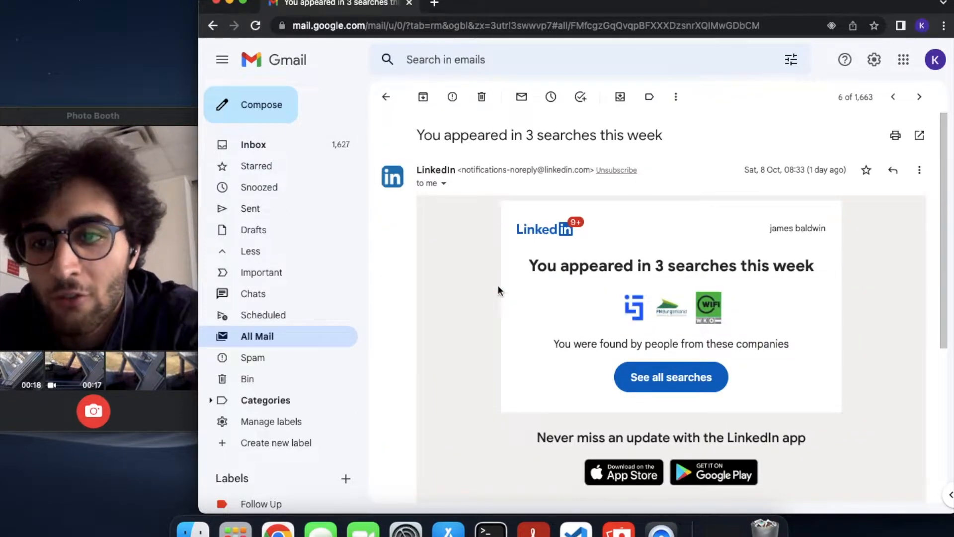
key("shift+3")
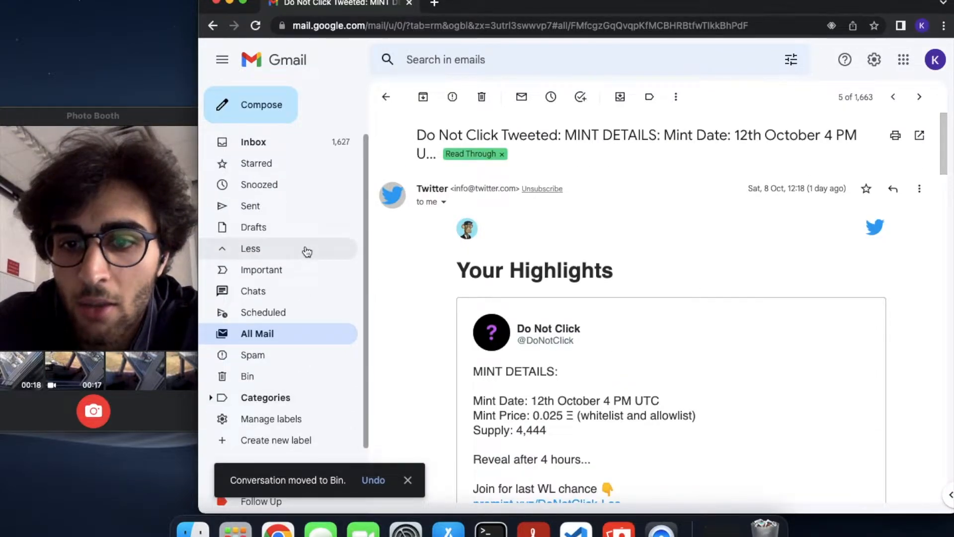
scroll(279, 388, "down", 3)
left_click(273, 446)
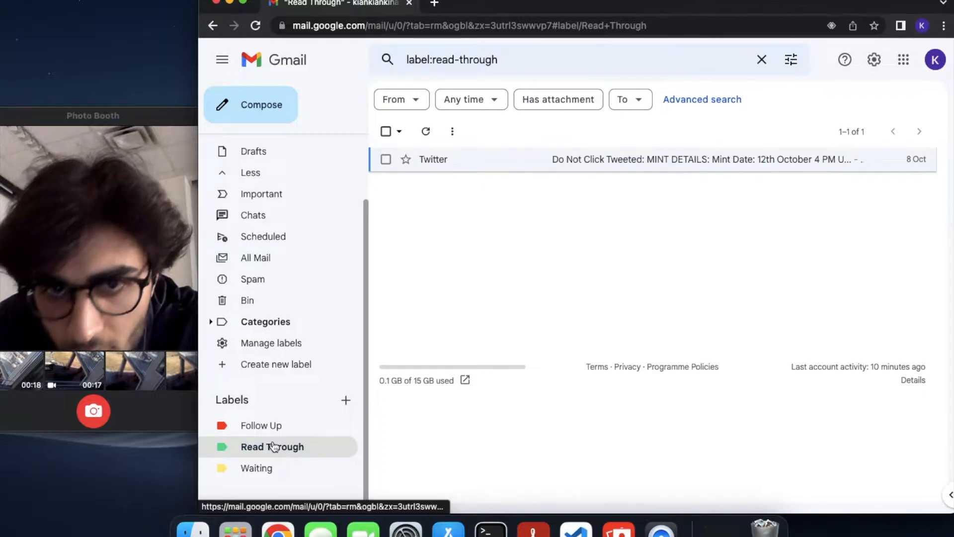
scroll(277, 168, "up", 3)
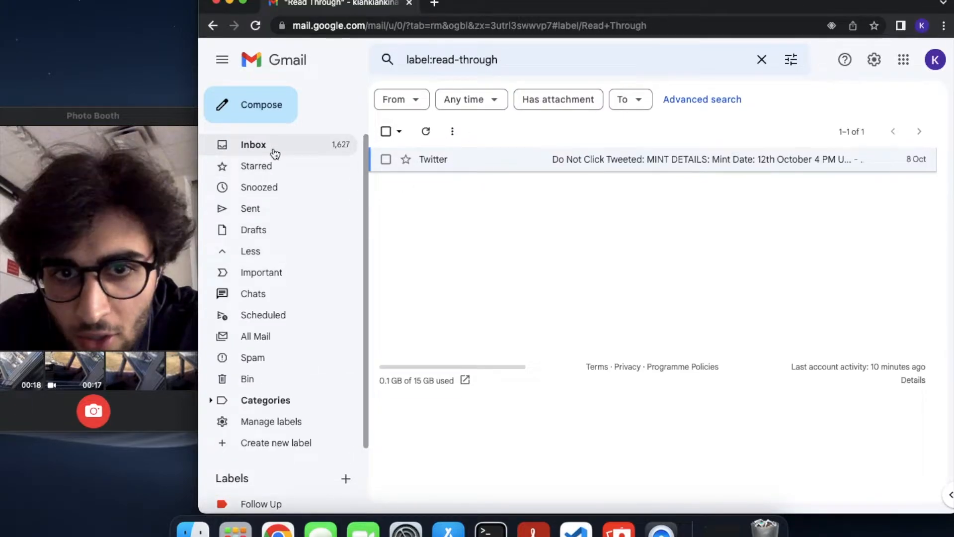
left_click(273, 148)
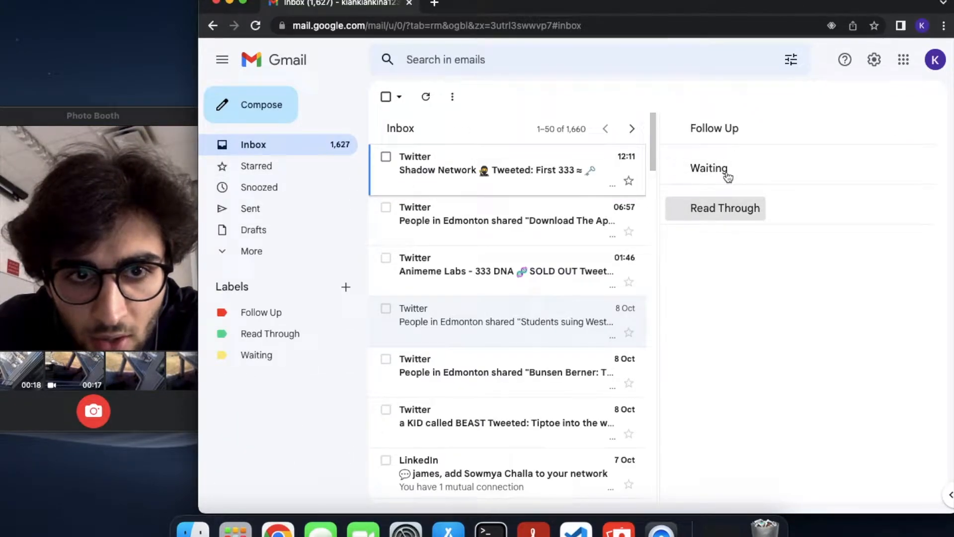
Review the Multiple Inboxes sections on the Settings Inbox tab, then return to the inbox
left_click(874, 60)
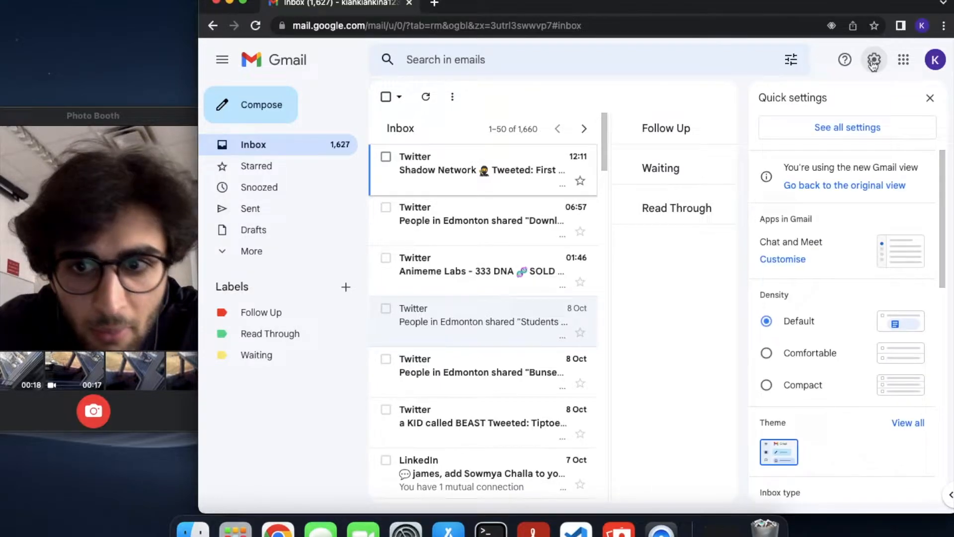
left_click(847, 134)
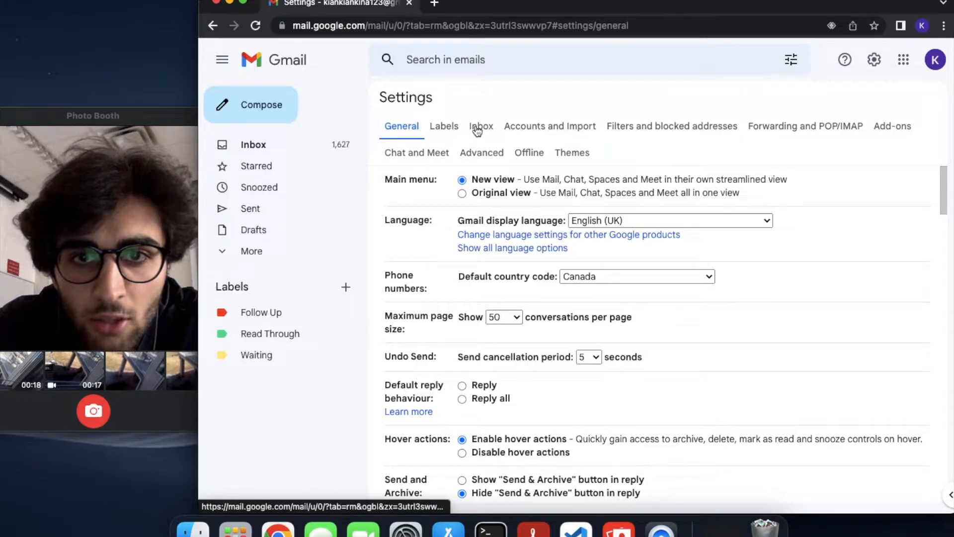
left_click(477, 126)
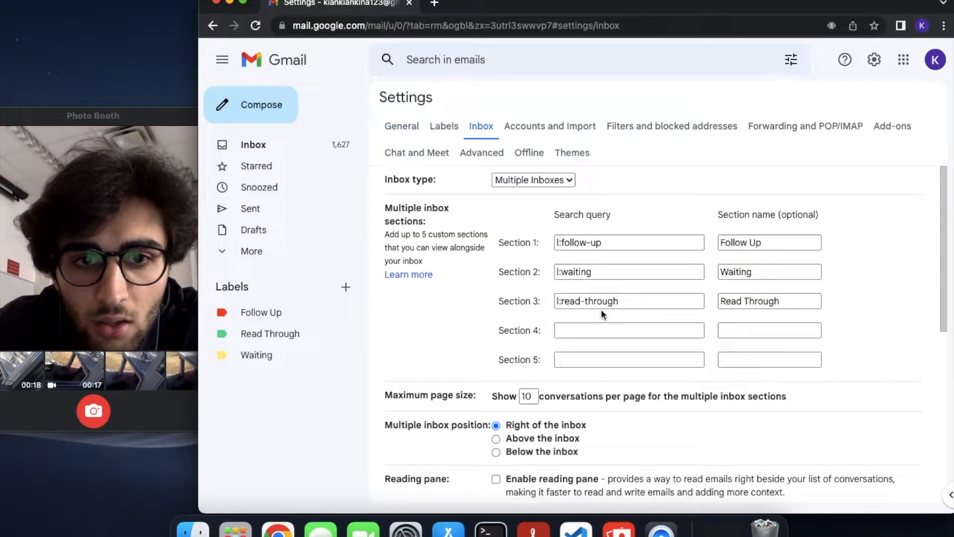
left_click(305, 144)
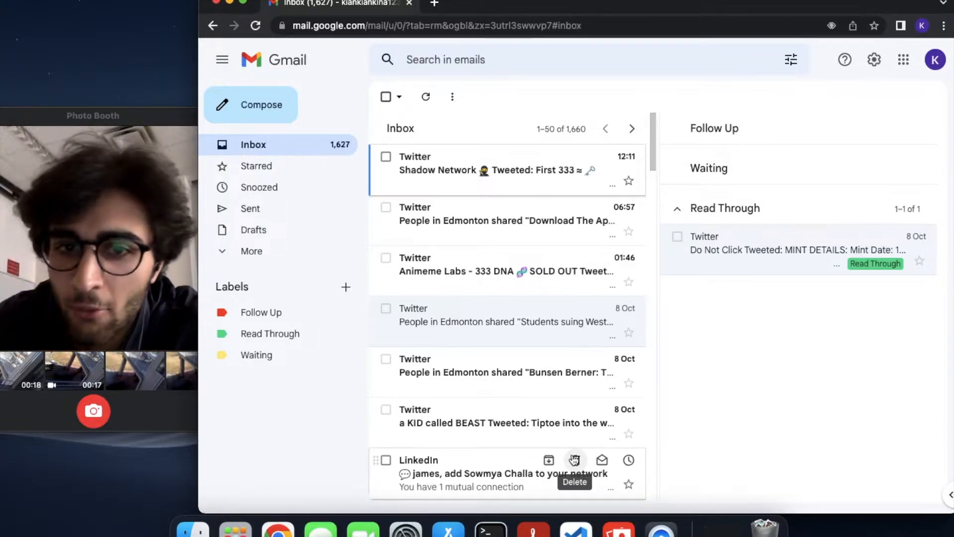
Open the Bunsen Berner email and move it into Follow Up
left_click(467, 388)
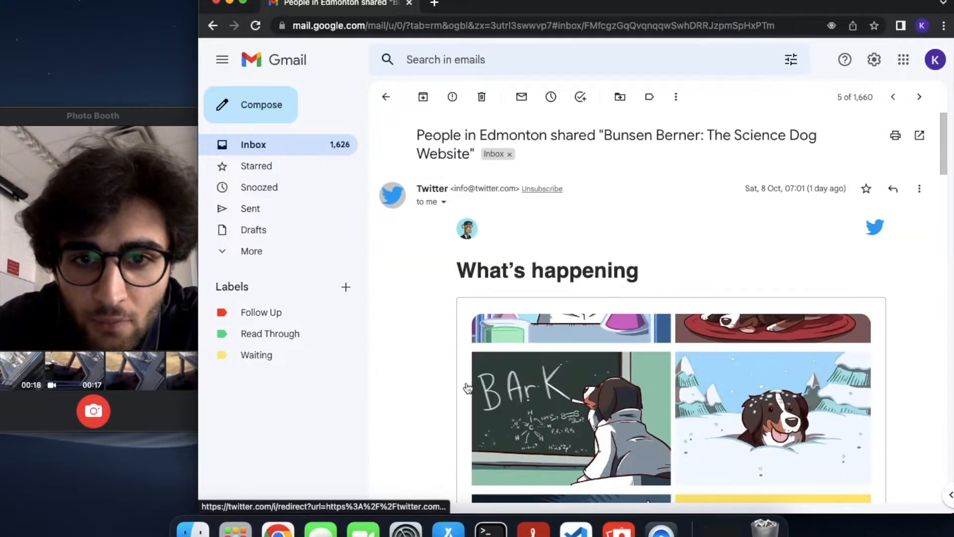
scroll(604, 409, "down", 15)
scroll(605, 409, "down", 3)
scroll(605, 409, "up", 20)
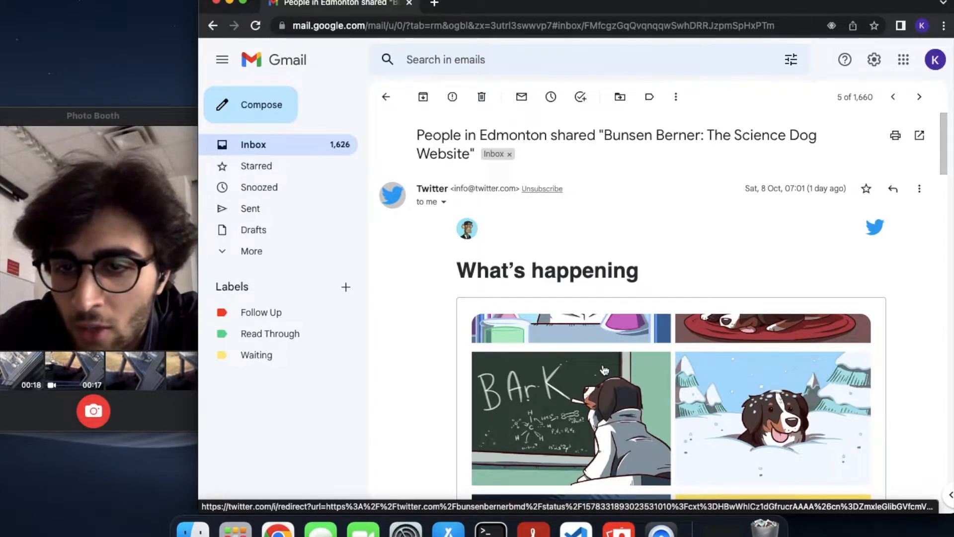
key("v")
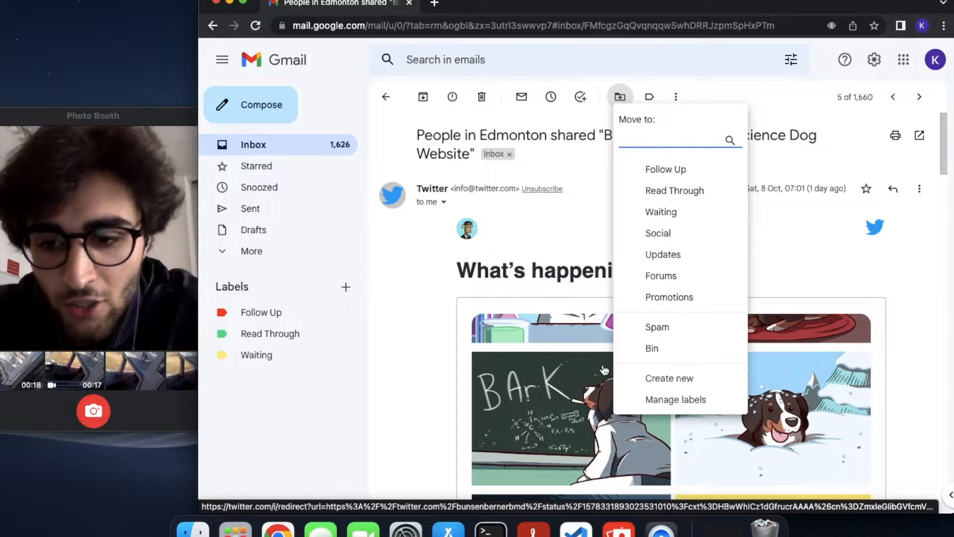
left_click(620, 97)
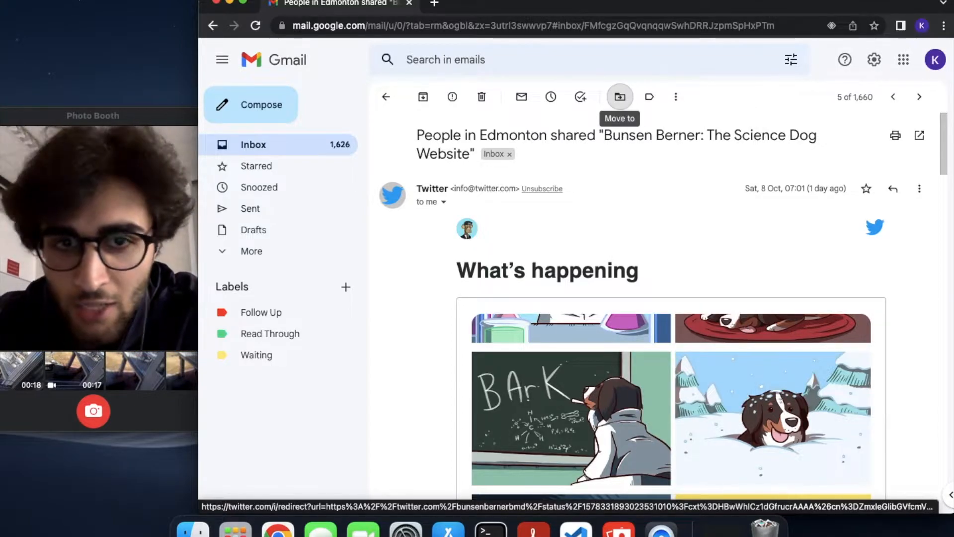
left_click(650, 97)
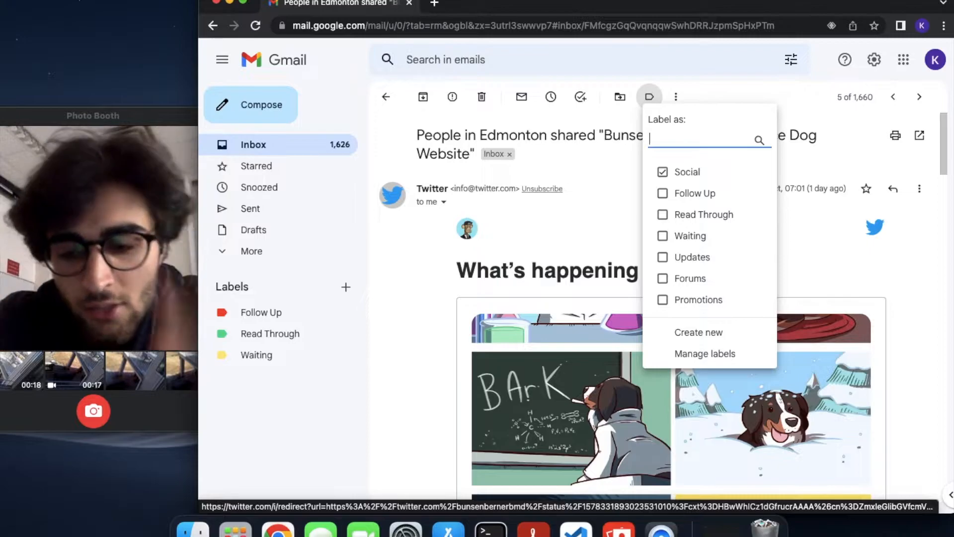
left_click(649, 96)
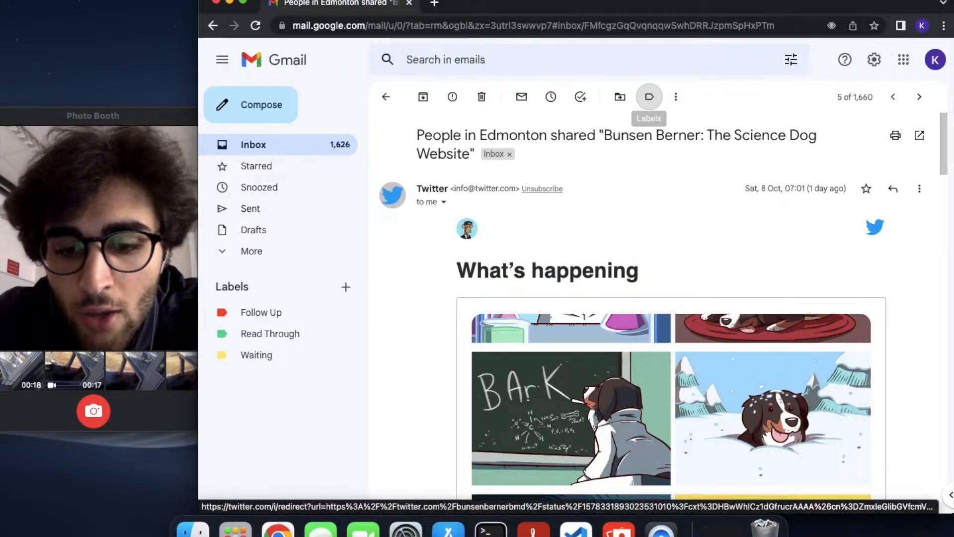
left_click(620, 96)
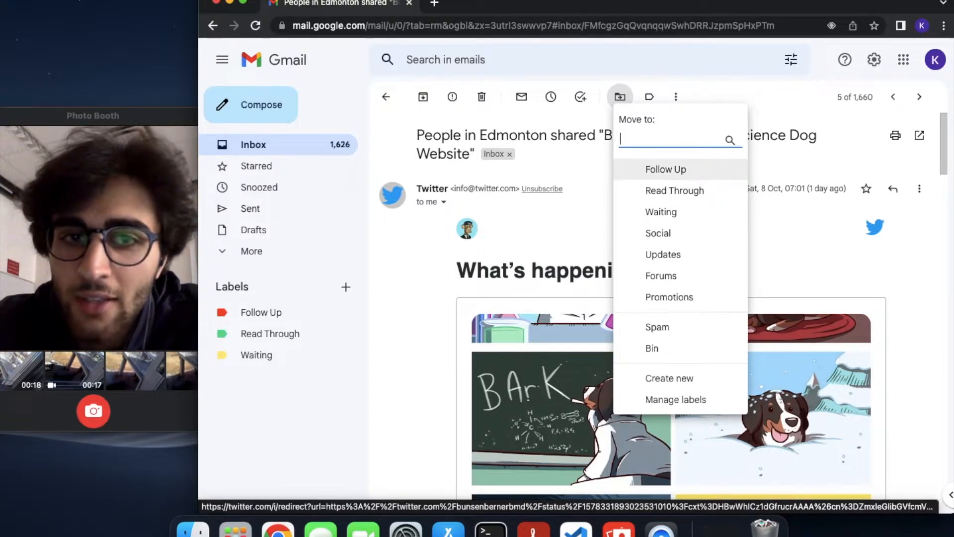
key("Return")
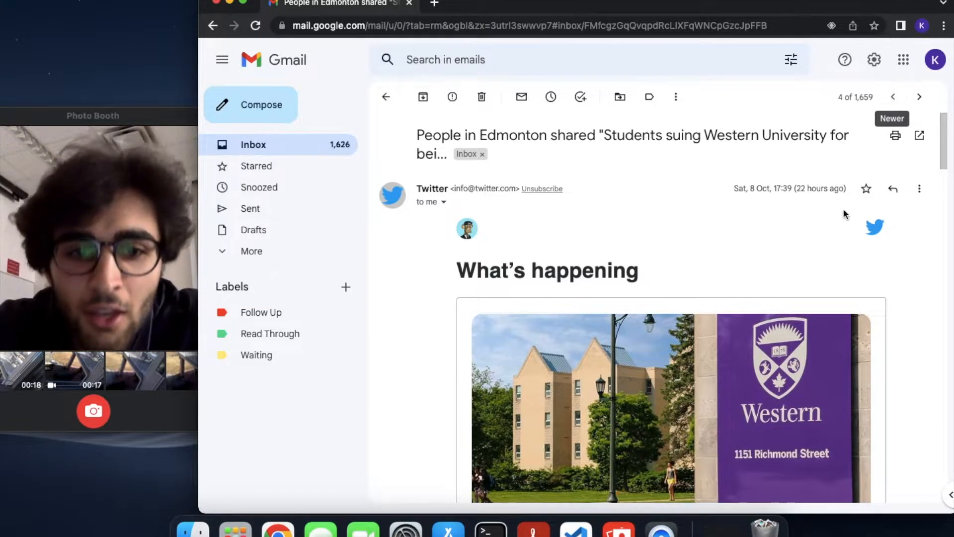
Move the Western University Twitter email into Waiting and go back to the inbox list
scroll(744, 277, "down", 2)
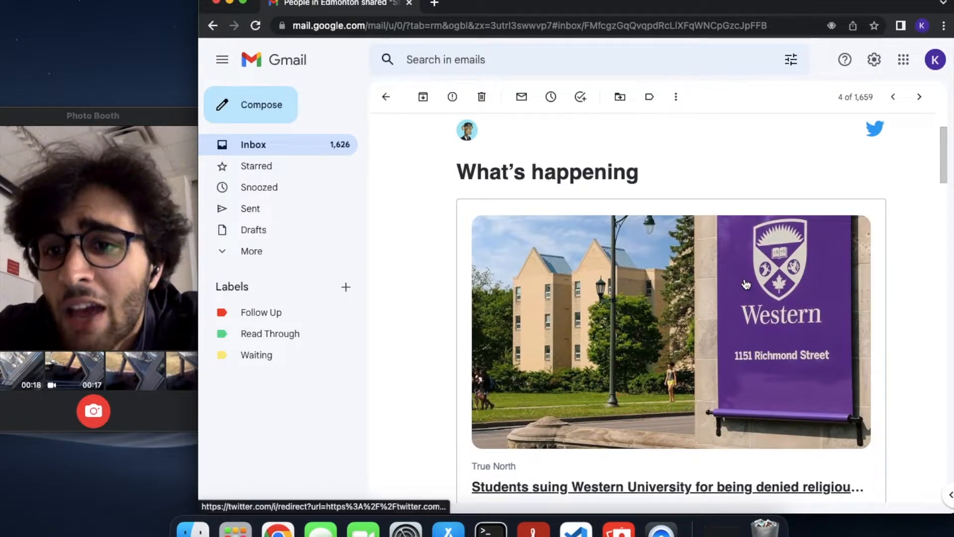
scroll(744, 282, "up", 2)
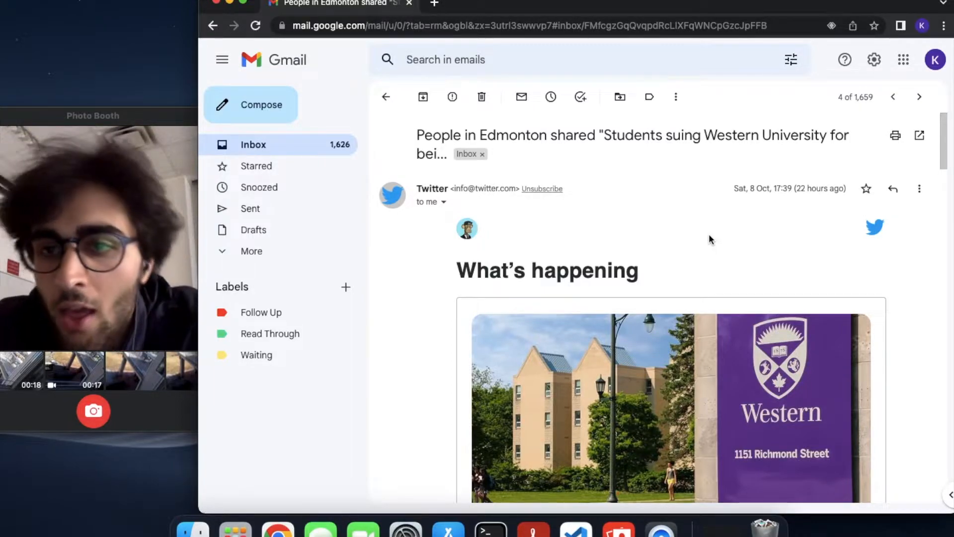
key("v")
key("Down")
key("Down")
key("Up")
key("Up")
key("Up")
key("Up")
key("Down")
key("Return")
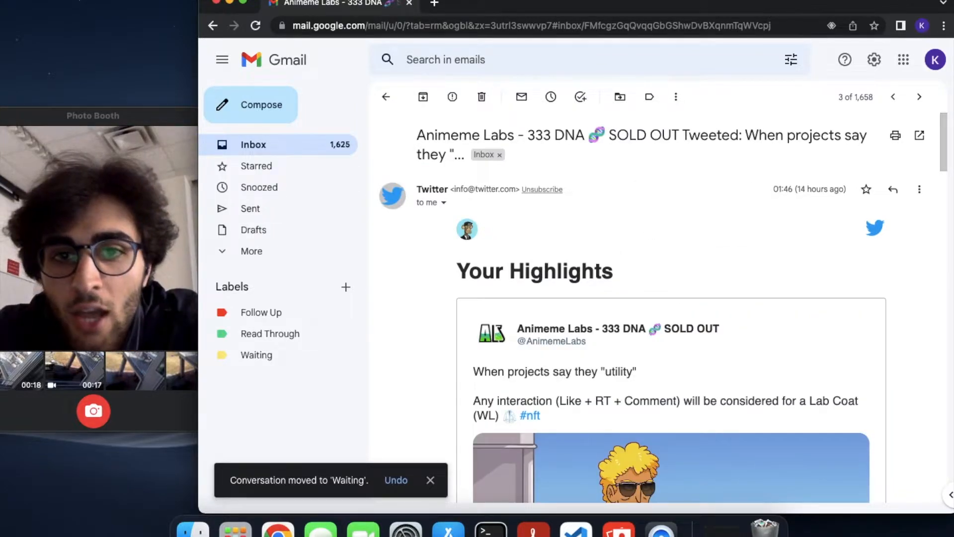
key("u")
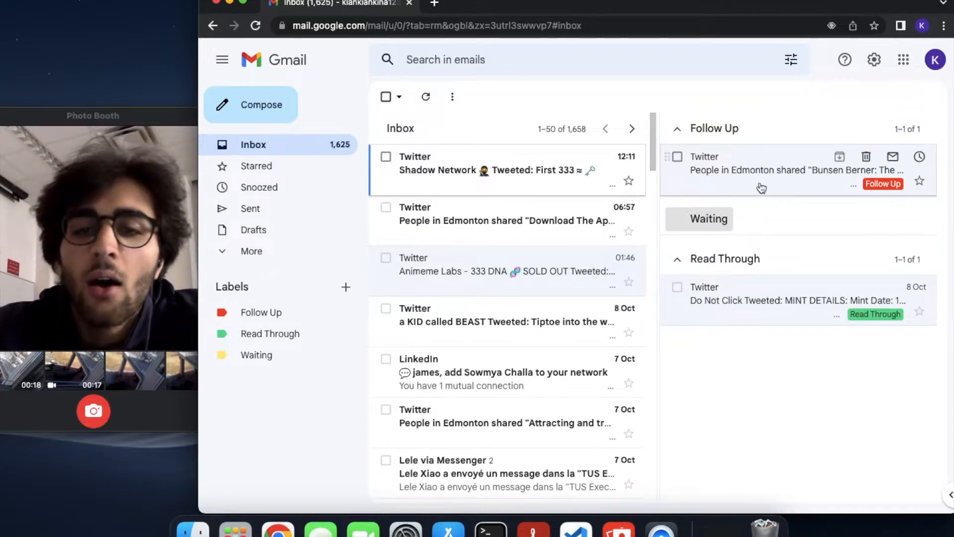
Start a new filter under Filters and blocked addresses and copy the account's e-mail address
left_click(874, 61)
left_click(845, 132)
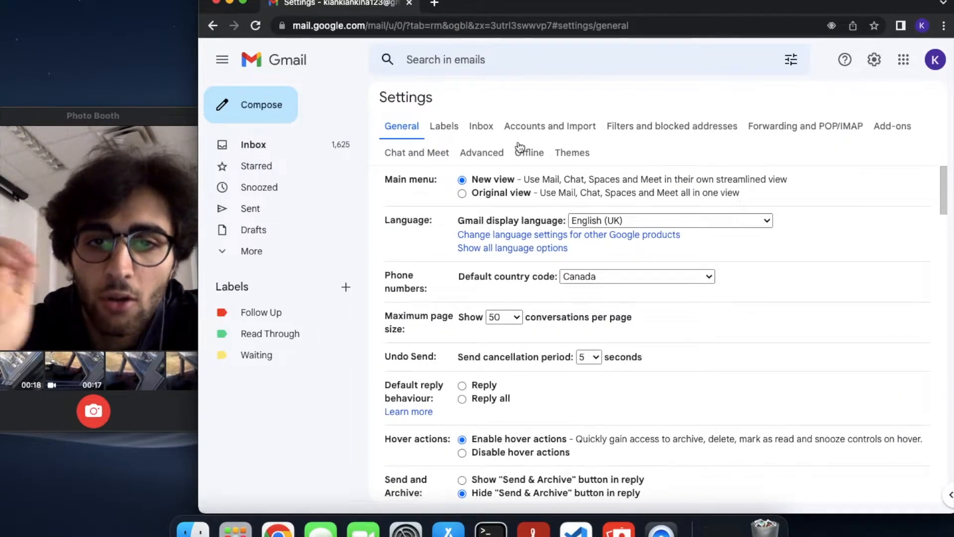
left_click(637, 128)
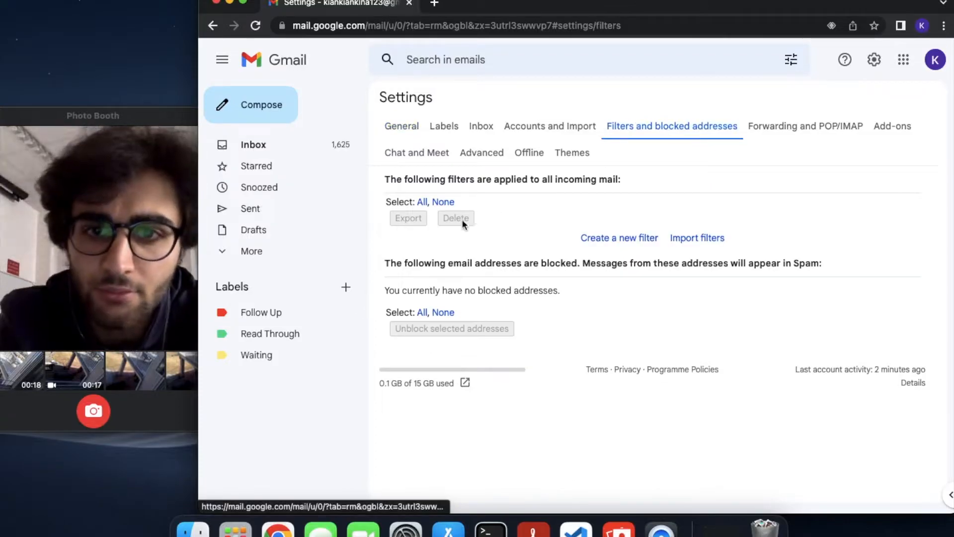
left_click(622, 242)
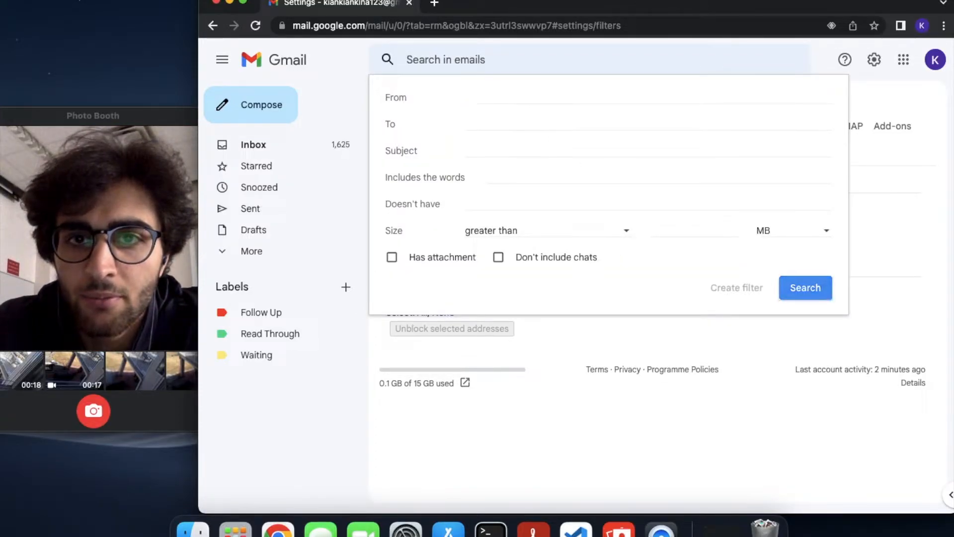
left_click(530, 128)
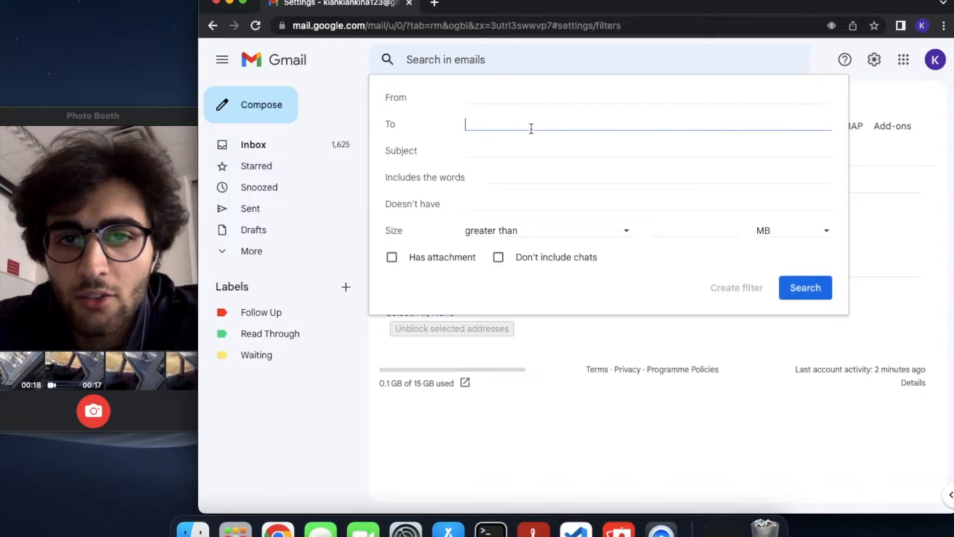
left_click(935, 60)
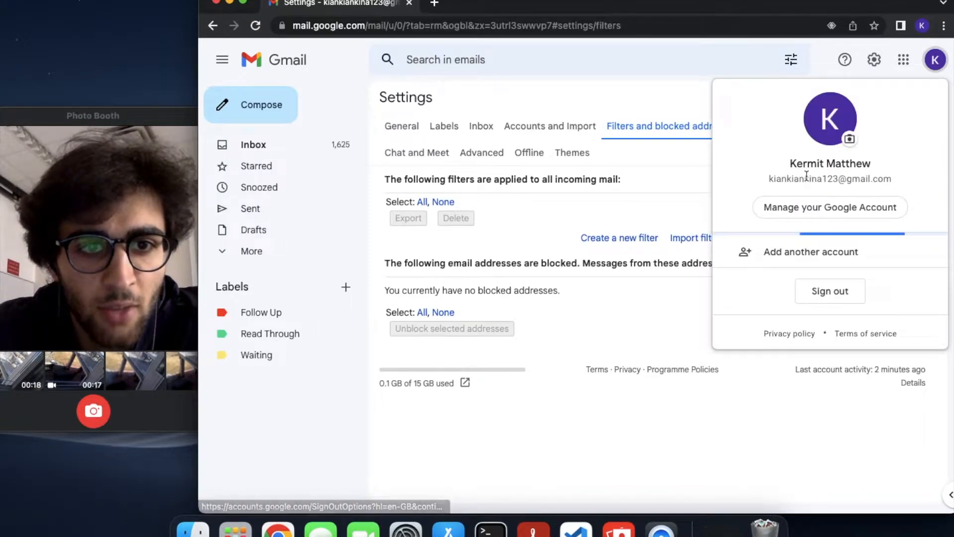
triple_click(807, 177)
key("super+c")
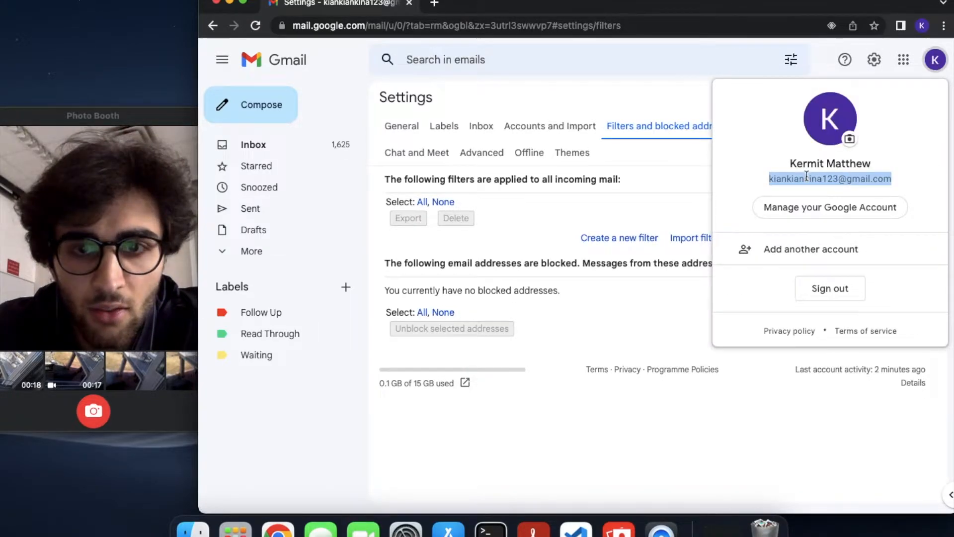
left_click(606, 197)
Paste the account's address into the new filter's To field and add 'waiting'
left_click(607, 237)
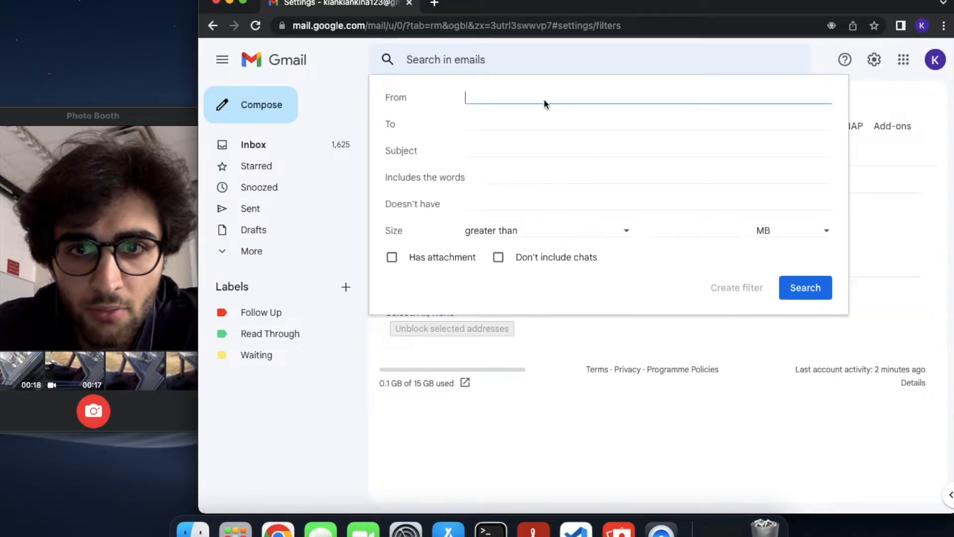
left_click(535, 120)
key("super+v")
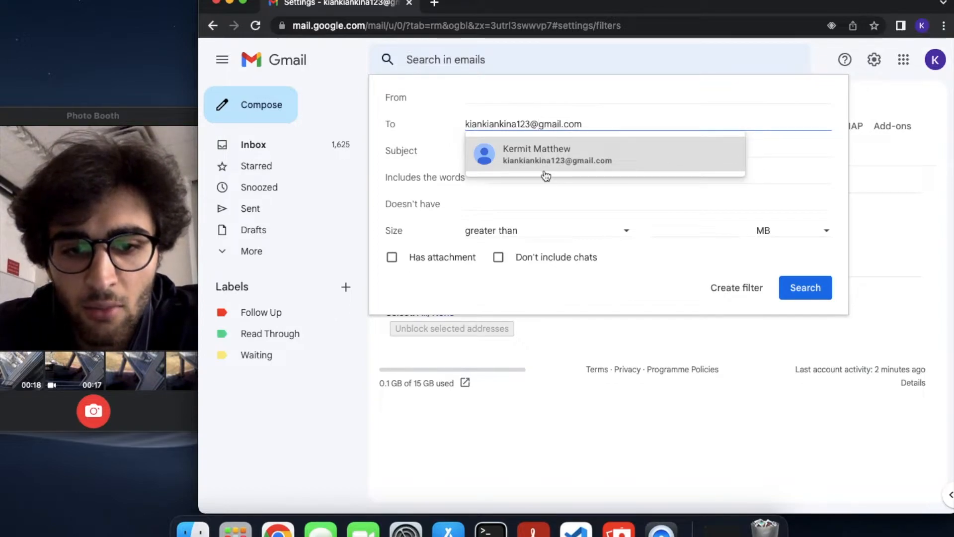
type("+wai")
key("BackSpace")
key("BackSpace")
key("BackSpace")
type("waiting")
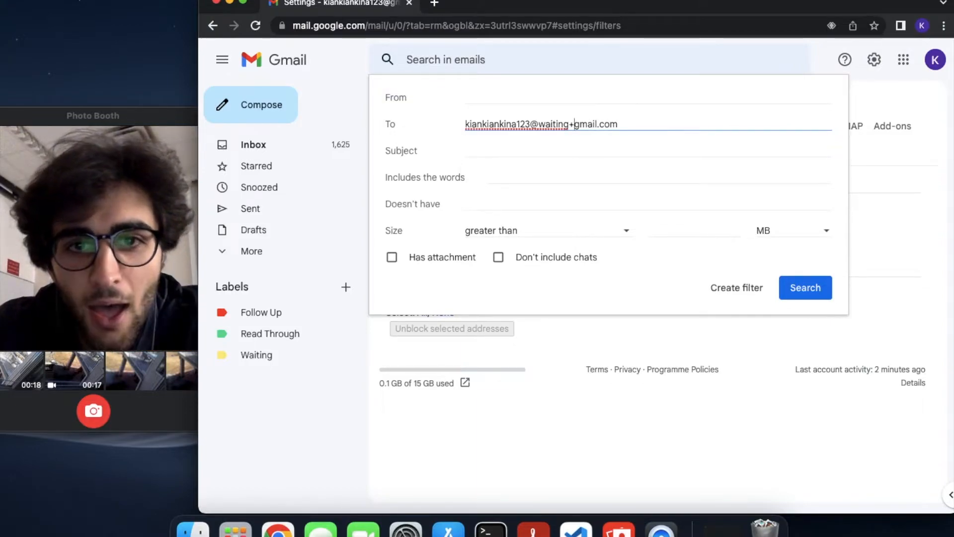
Fix the plus sign placement so To holds the +waiting address variant, then continue to actions
left_click(543, 124)
type("+")
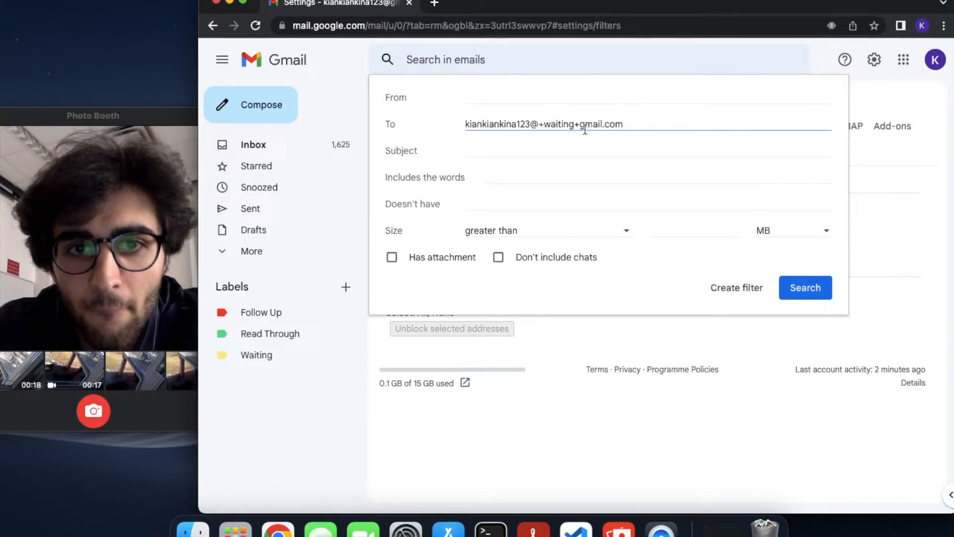
key("Right")
key("Right")
key("Right")
key("Right")
key("Right")
key("Right")
key("Right")
key("Right")
key("BackSpace")
left_click(544, 123)
key("BackSpace")
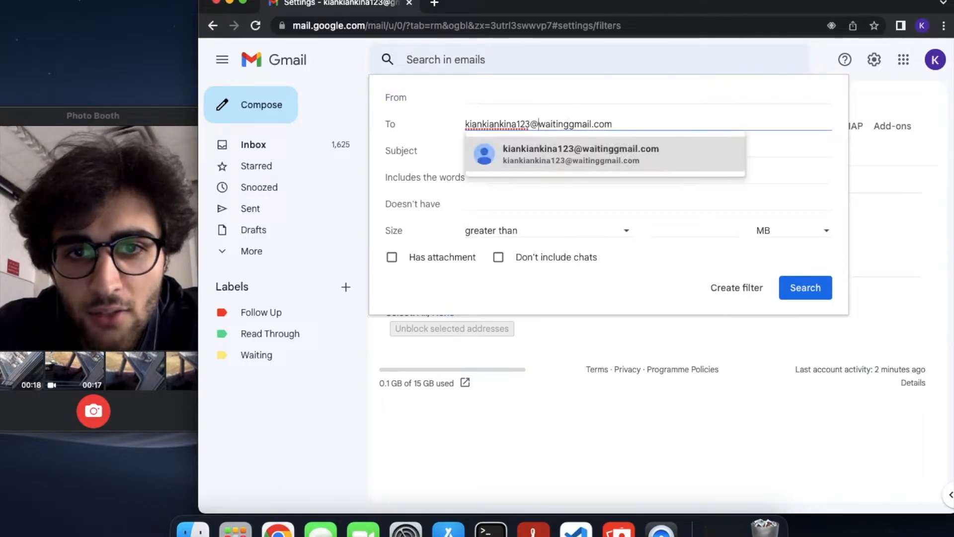
left_click(571, 124)
type("+")
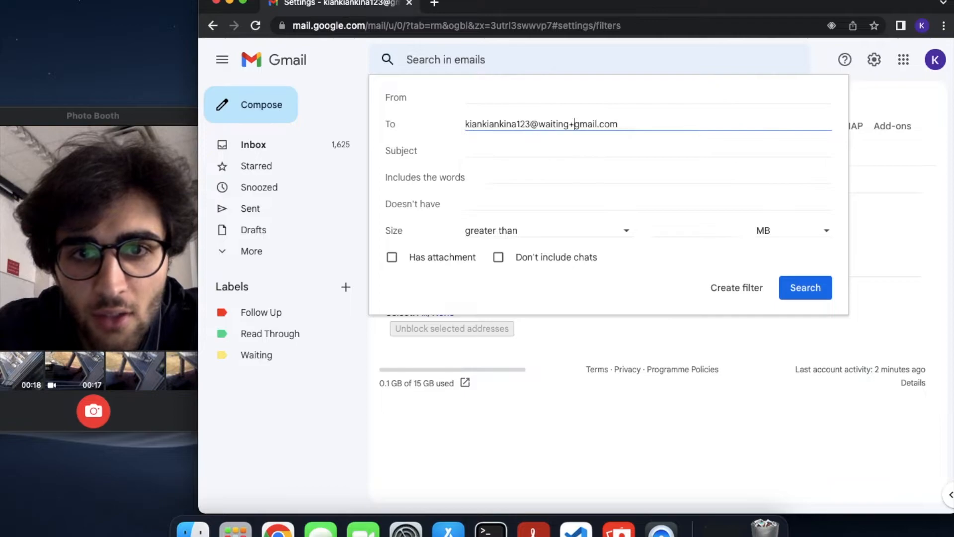
left_click(559, 154)
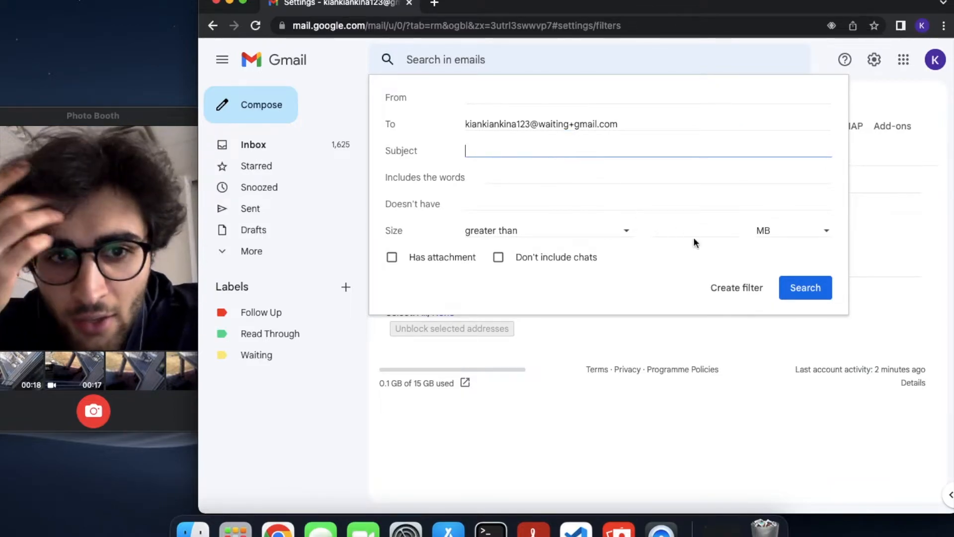
left_click(725, 288)
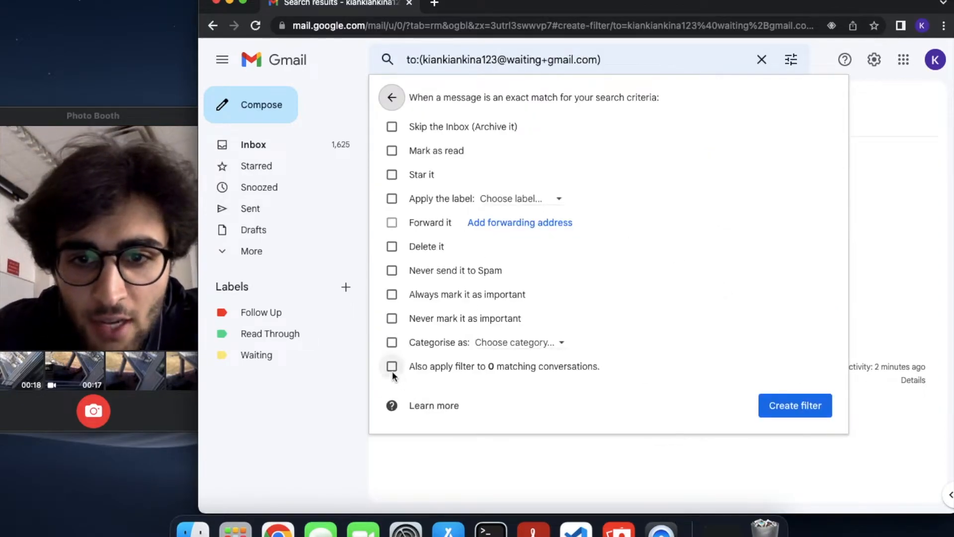
Apply to existing matches, skip the Inbox, label Waiting, save the filter, and return to the inbox
left_click(392, 368)
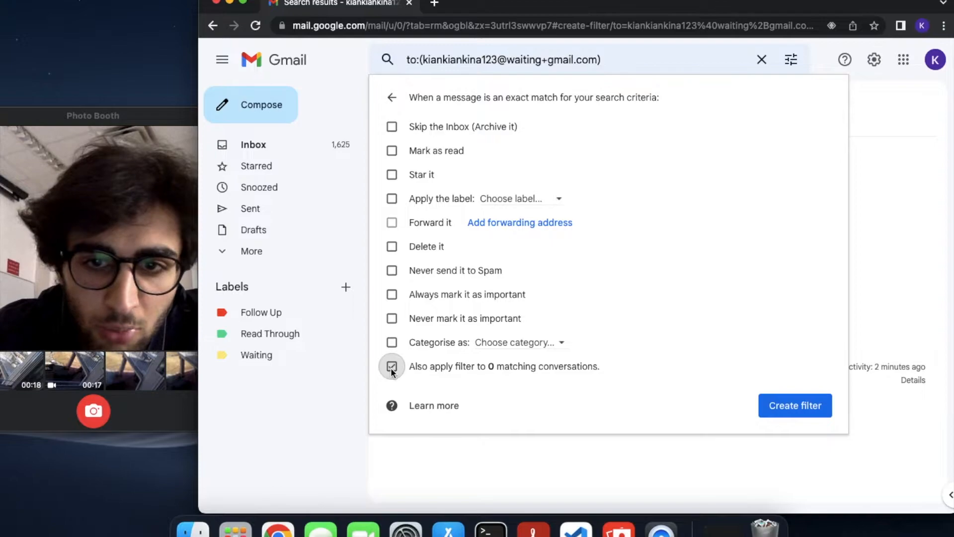
left_click(392, 127)
left_click(526, 195)
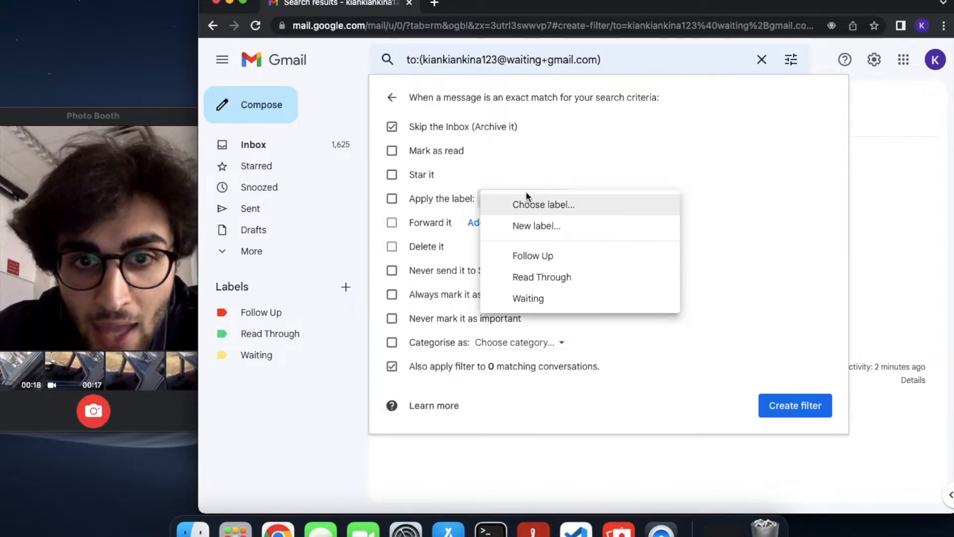
left_click(540, 297)
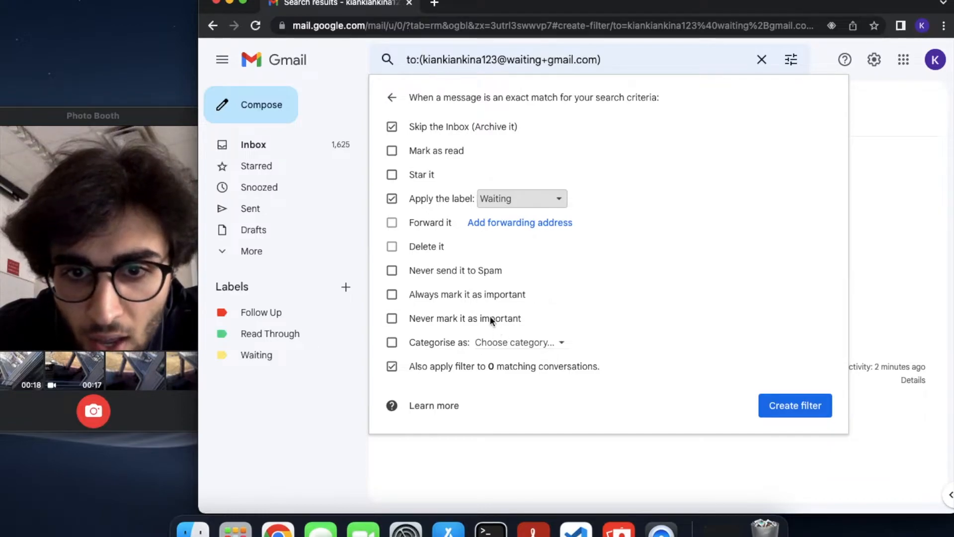
left_click(794, 405)
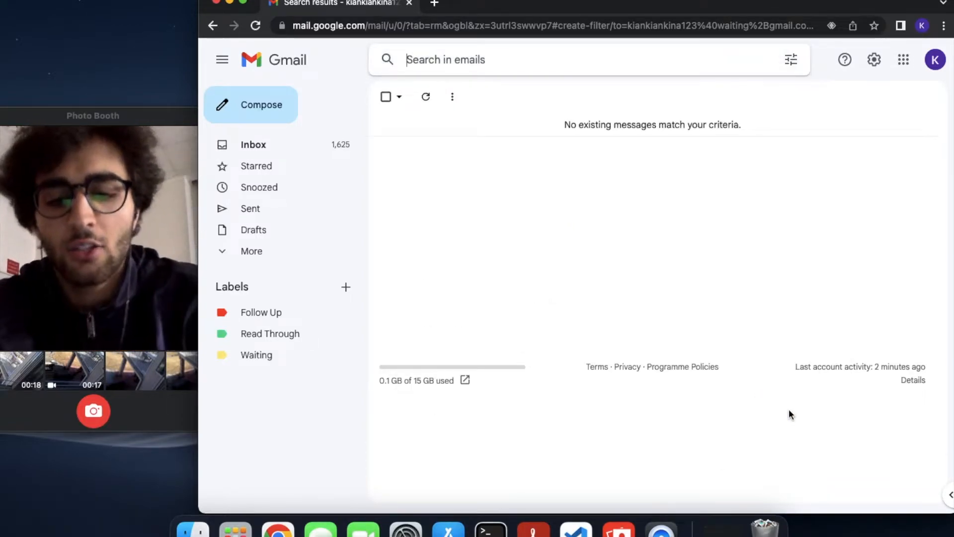
type("gi")
key("Return")
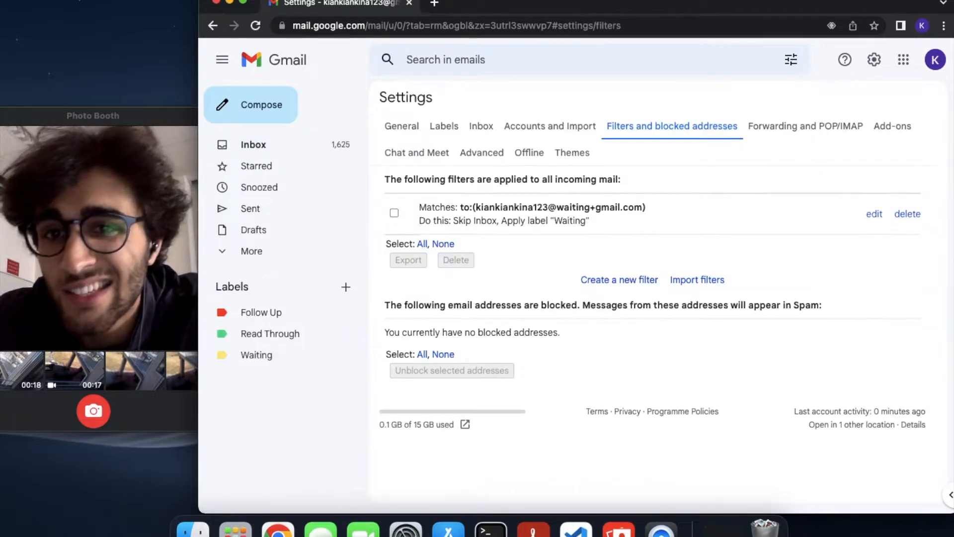
Compose a new message to the recipient's e-mail address with subject 'twitter shares'
key("c")
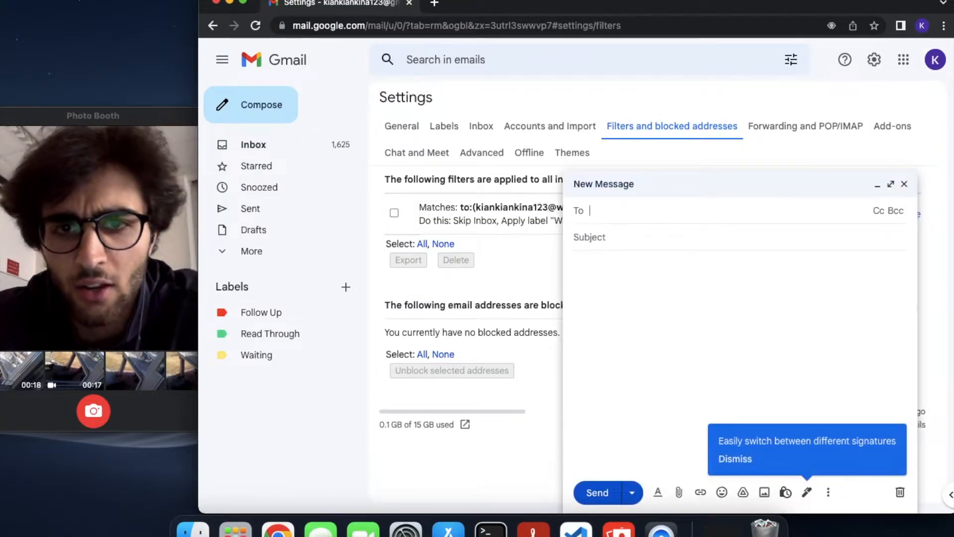
key("Escape")
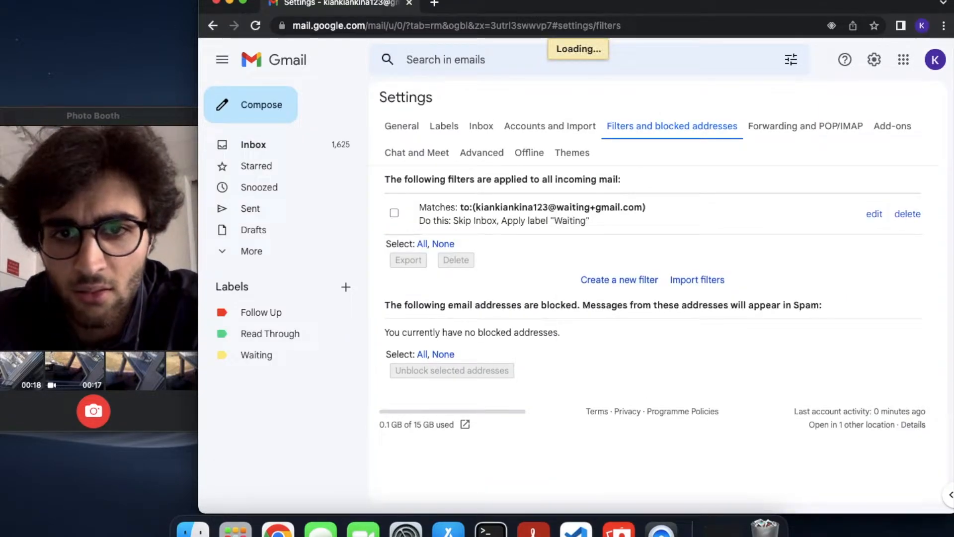
key("c")
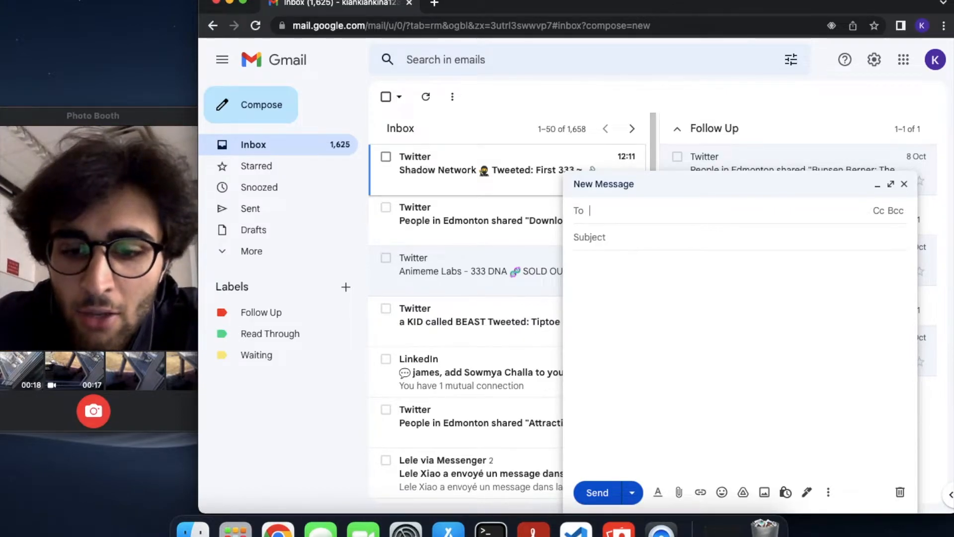
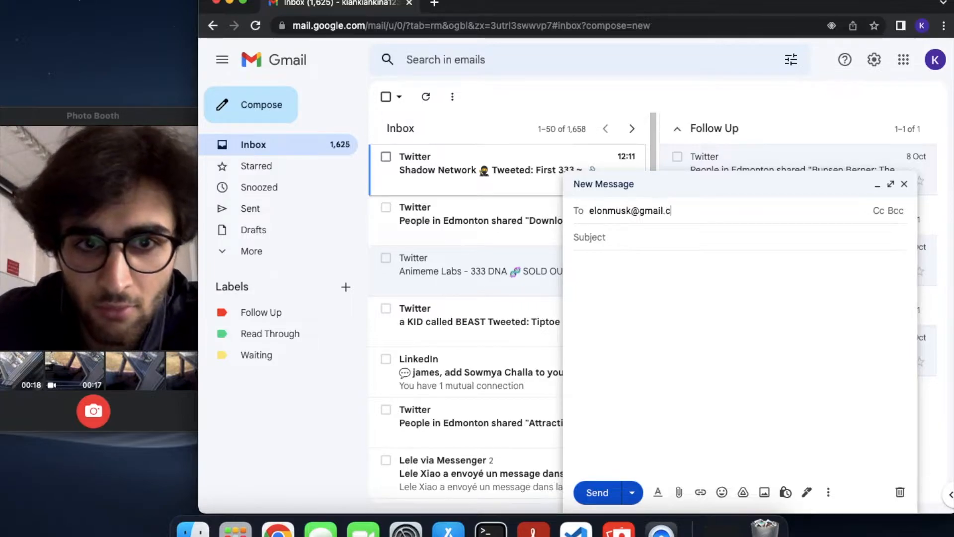
key("Return")
key("Tab")
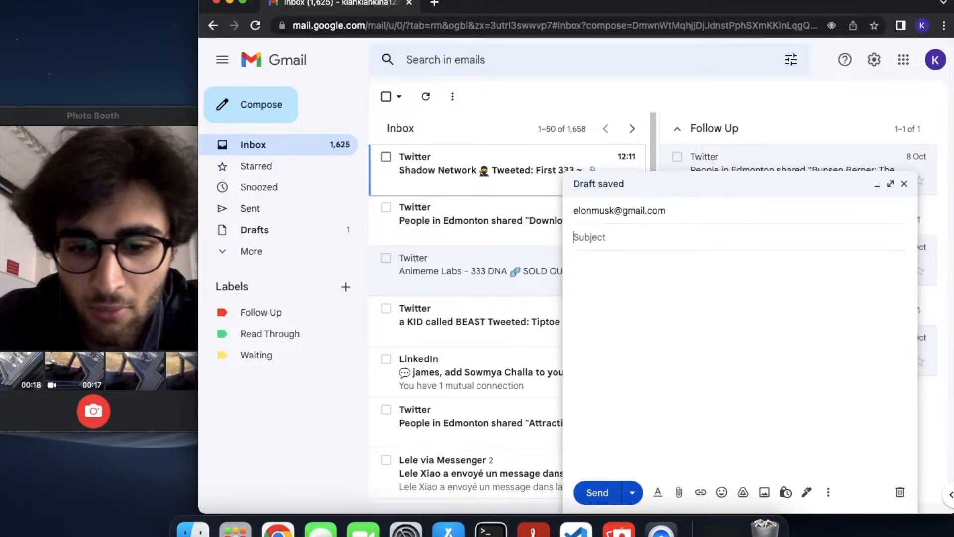
type("teslua")
key("BackSpace")
key("BackSpace")
key("BackSpace")
key("BackSpace")
key("BackSpace")
type("witter shares")
Add a Bcc line and start typing your own address
left_click(806, 212)
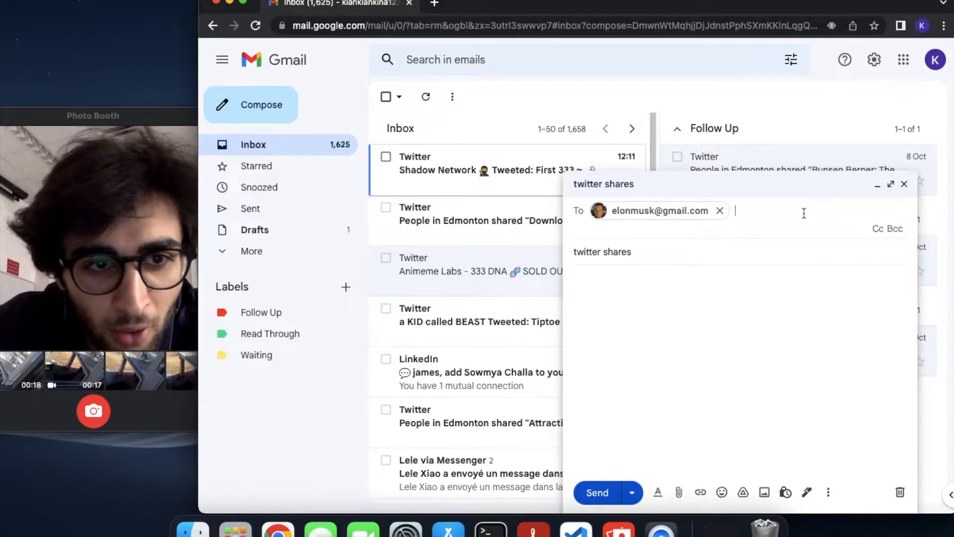
left_click(888, 228)
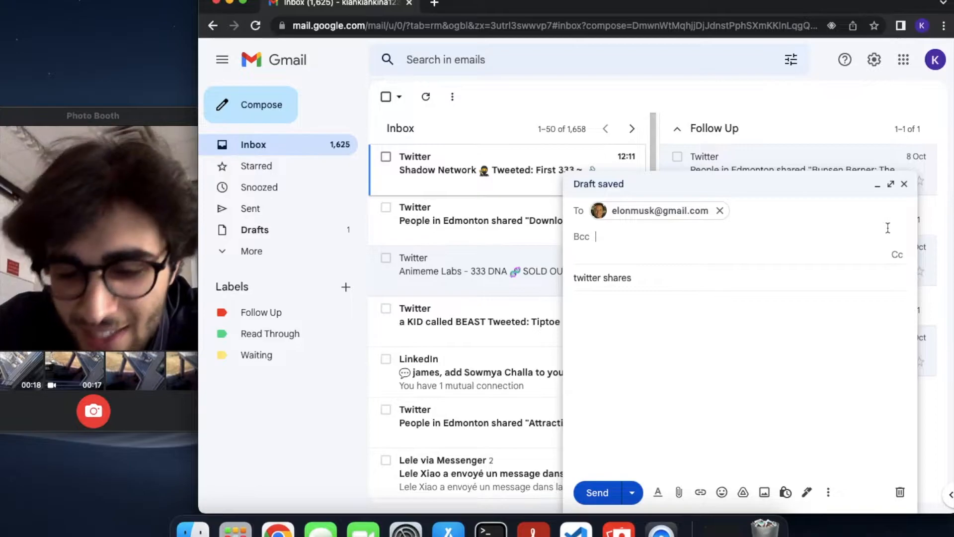
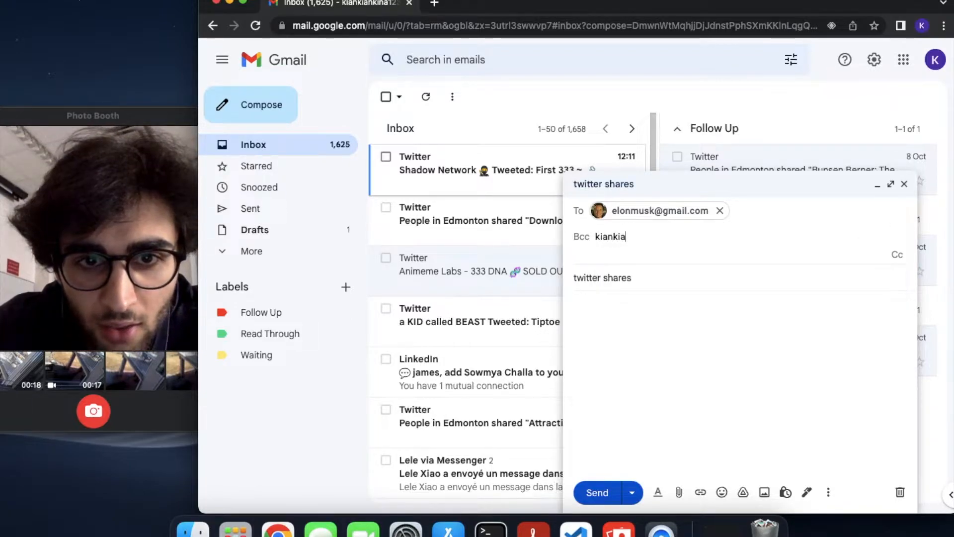
Add your own address as Bcc and insert 'waiting+' into it
left_click(946, 60)
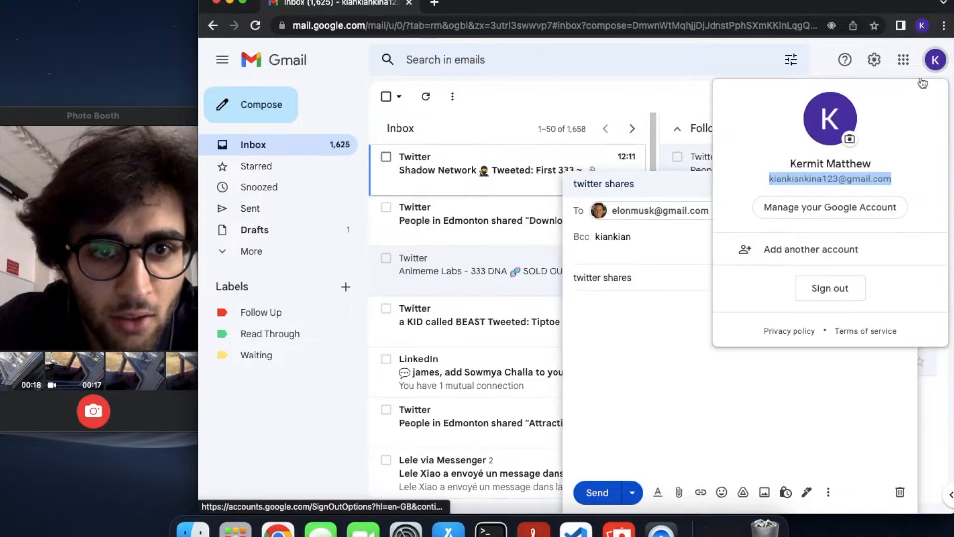
left_click(650, 216)
double_click(650, 238)
key("Return")
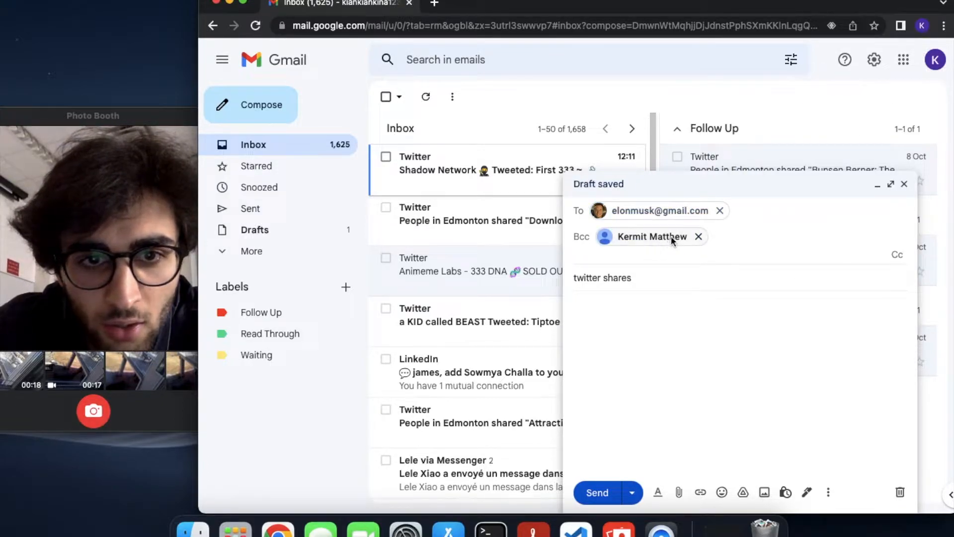
right_click(668, 237)
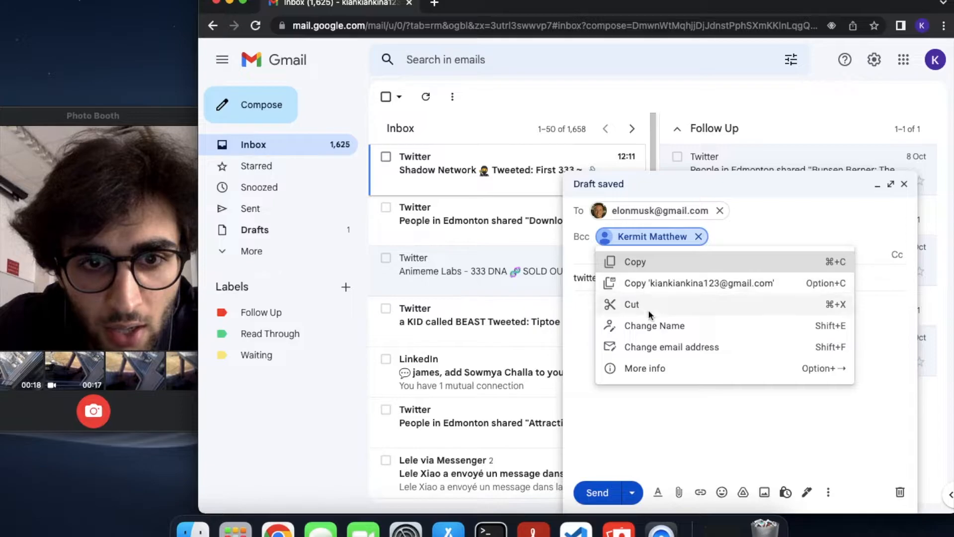
left_click(649, 345)
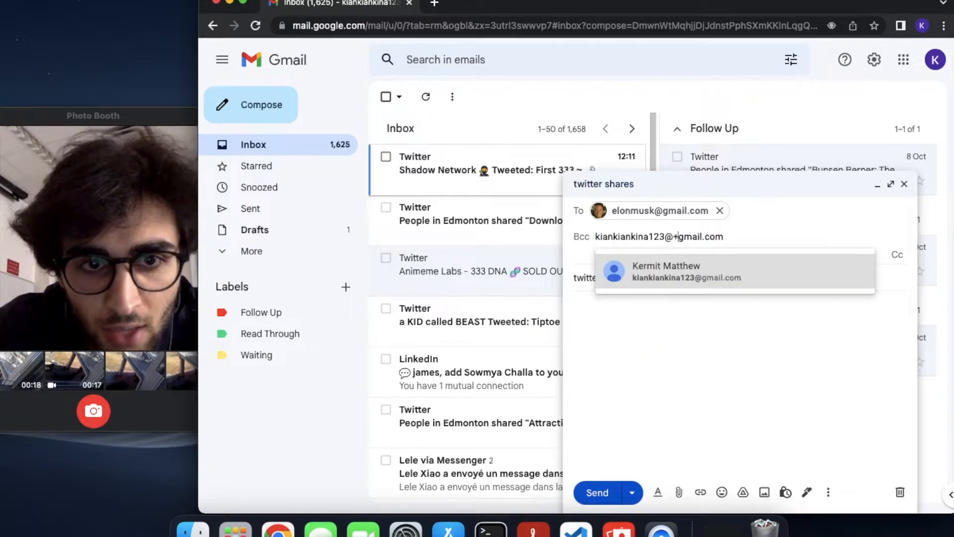
left_click(677, 237)
type("waiting+")
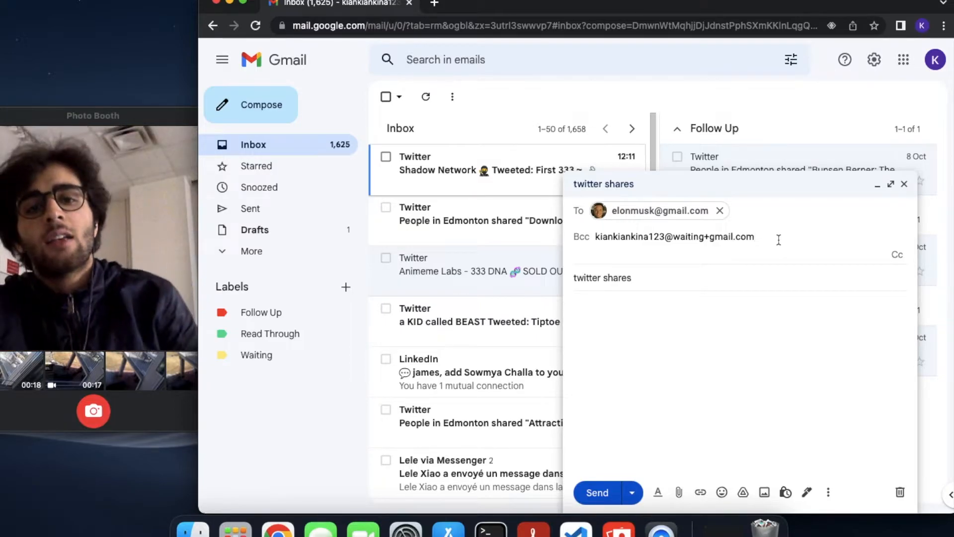
Send the twitter shares test message with Cmd+Enter
left_click(729, 303)
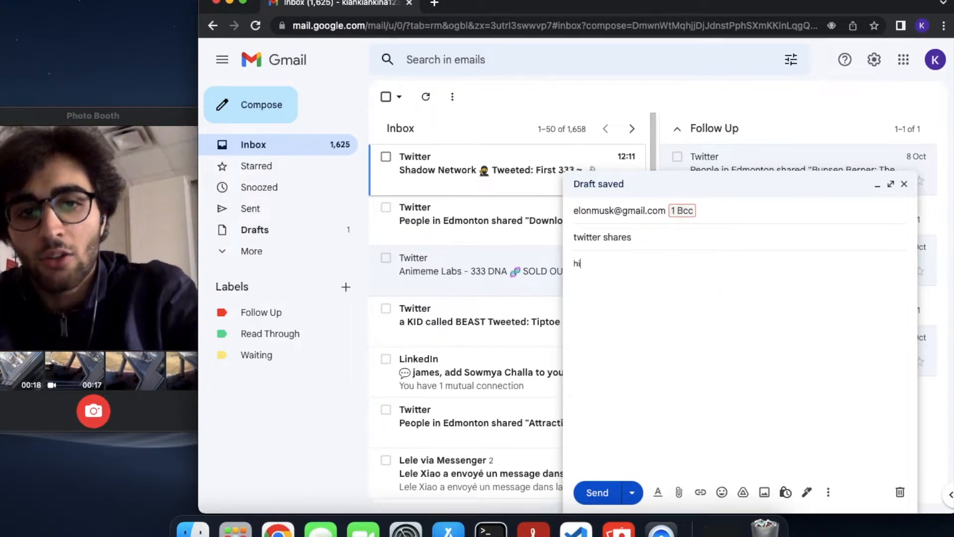
left_click(682, 206)
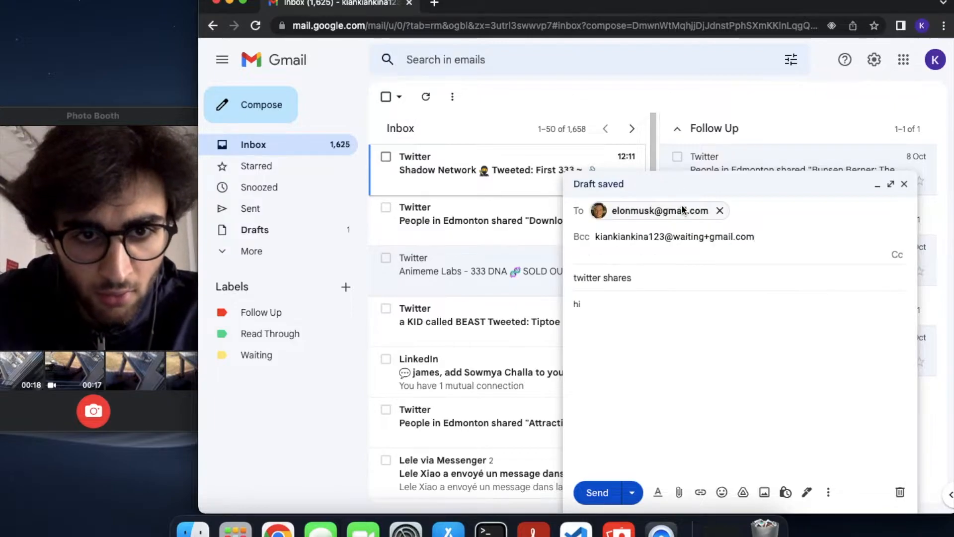
left_click(683, 328)
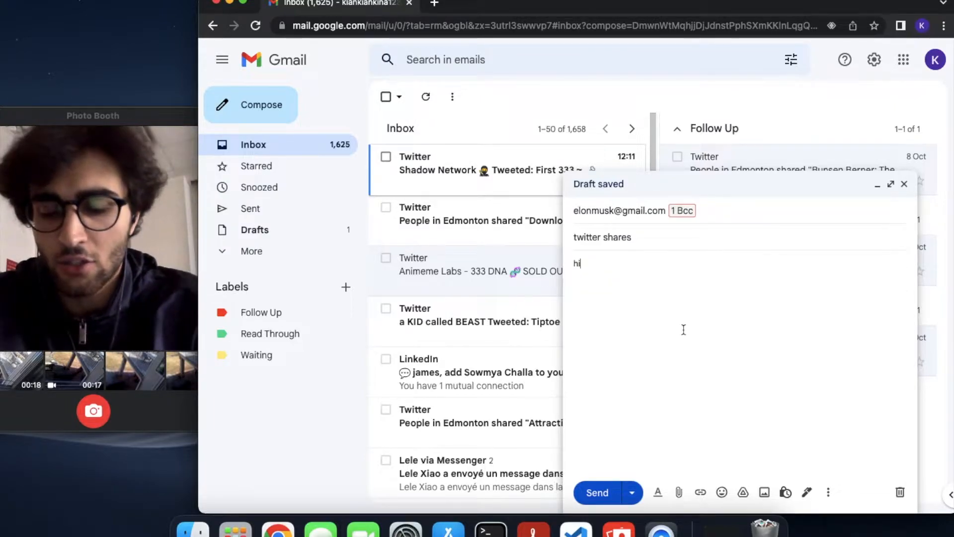
key("super+Return")
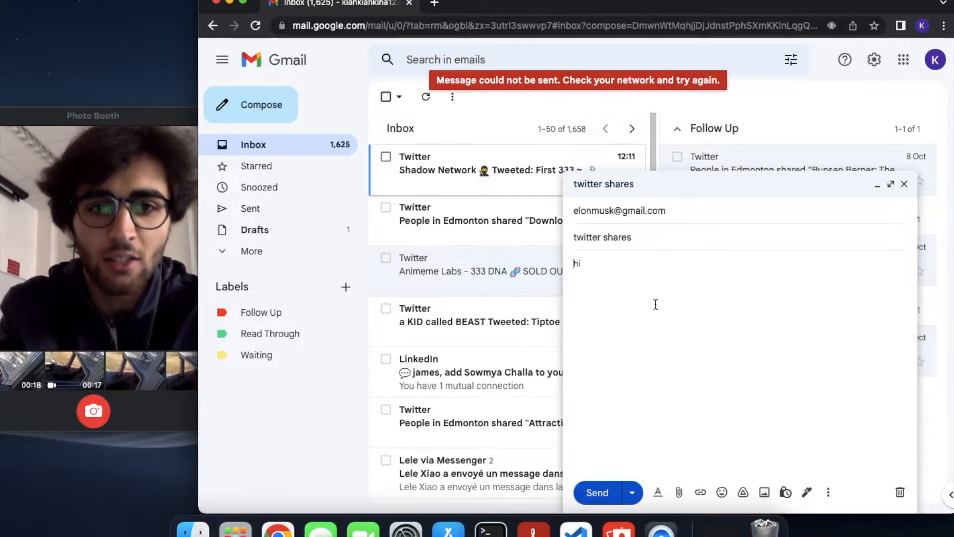
Edit the To recipient's address to correct it
left_click(610, 216)
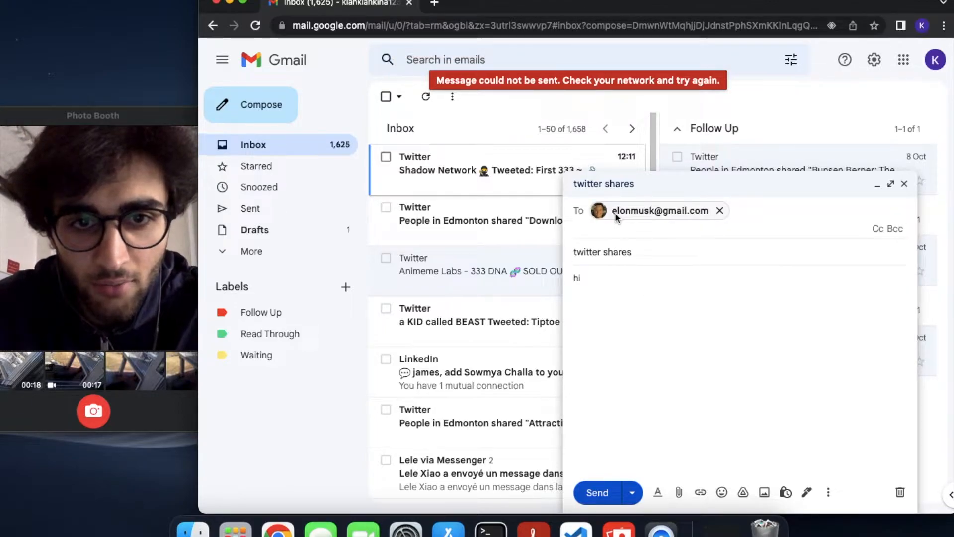
right_click(634, 216)
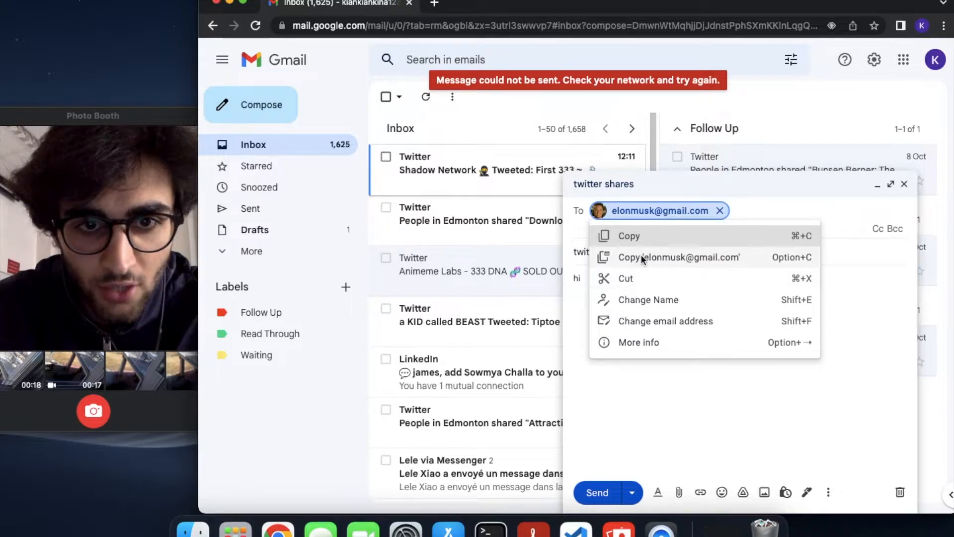
left_click(642, 313)
left_click(629, 214)
type("as")
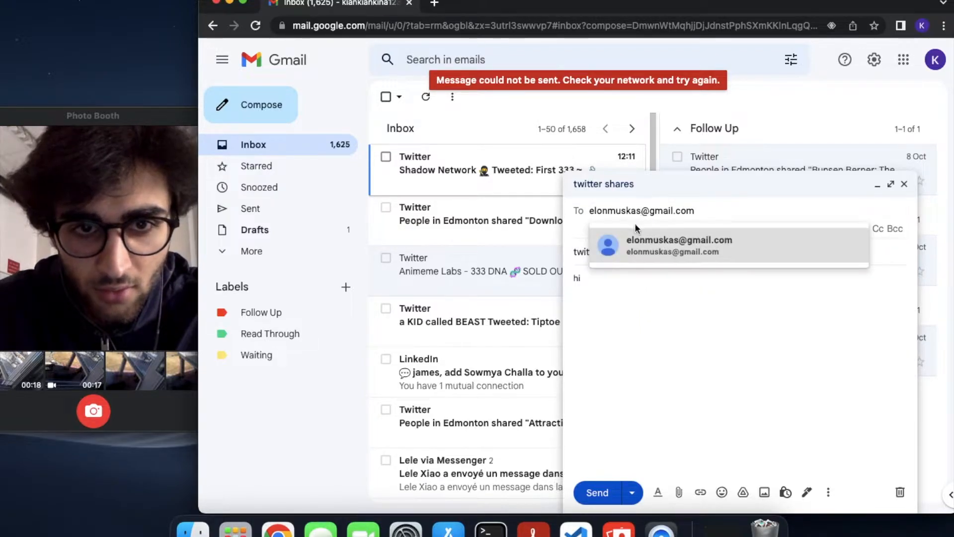
left_click(648, 250)
Re-add your own address as Bcc with the 'waiting' tag and send the message again
left_click(893, 229)
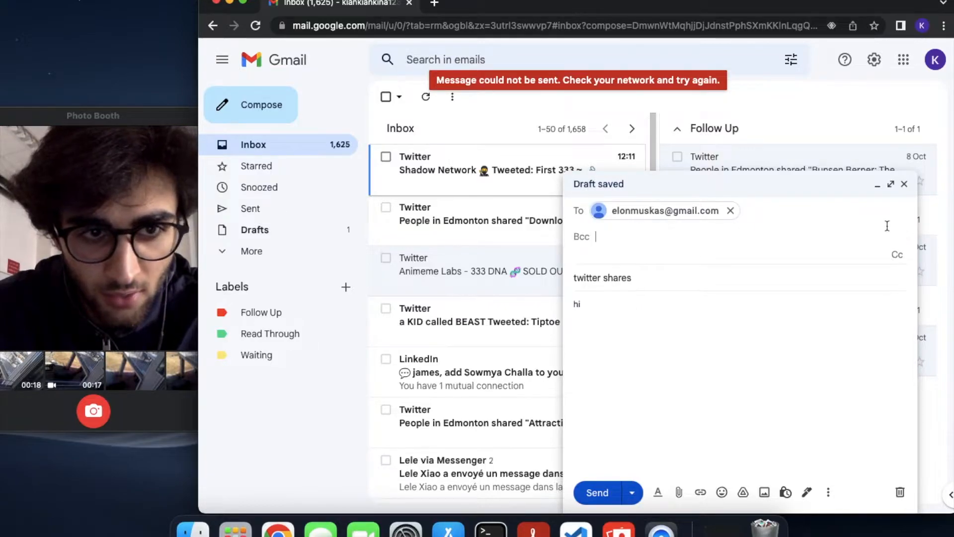
type("kiankia")
key("BackSpace")
key("BackSpace")
key("BackSpace")
key("BackSpace")
key("BackSpace")
key("BackSpace")
key("BackSpace")
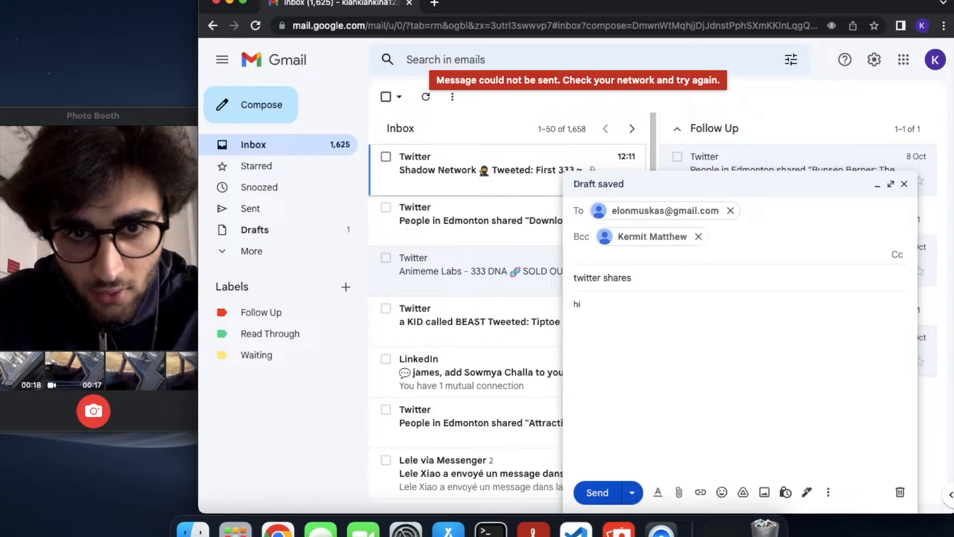
left_click(676, 238)
right_click(676, 238)
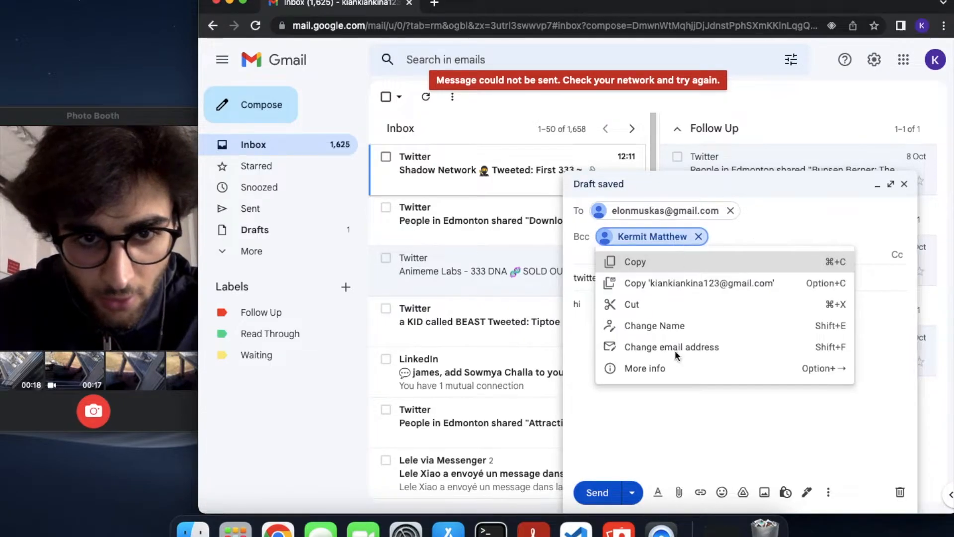
left_click(676, 346)
left_click(666, 237)
type("waitig")
key("BackSpace")
type("ng+gmail.com")
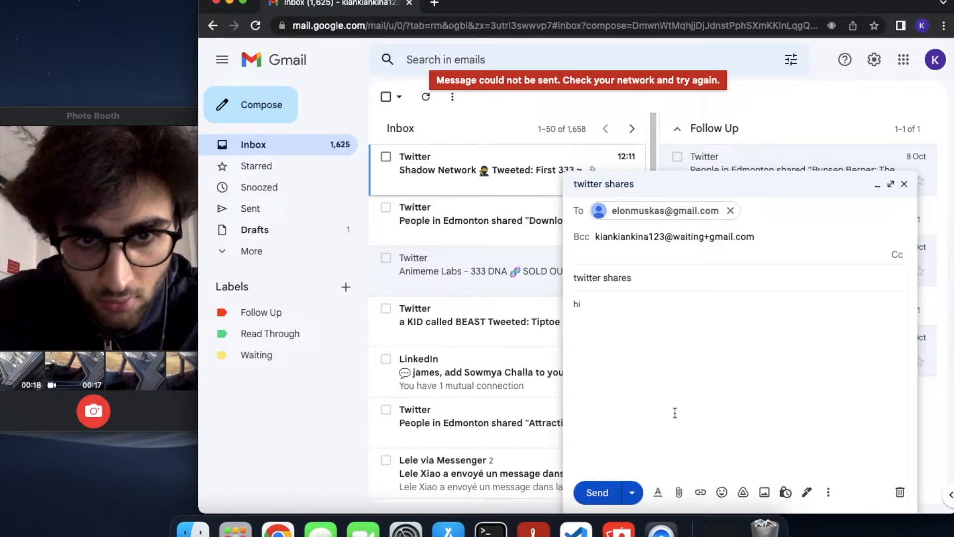
left_click(675, 413)
key("super+Return")
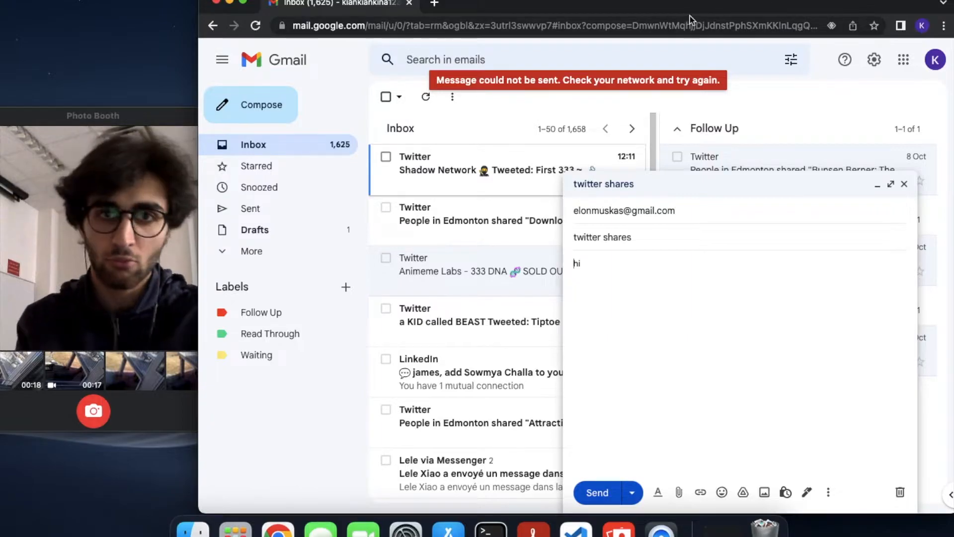
Edit the Waiting filter's To address to add +waiting and search for matching messages
left_click(874, 60)
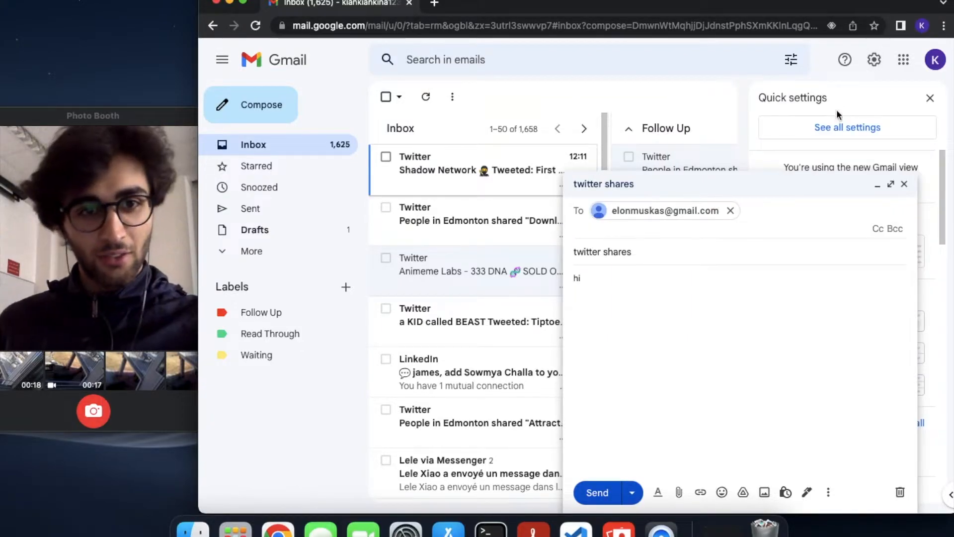
left_click(837, 128)
left_click(874, 186)
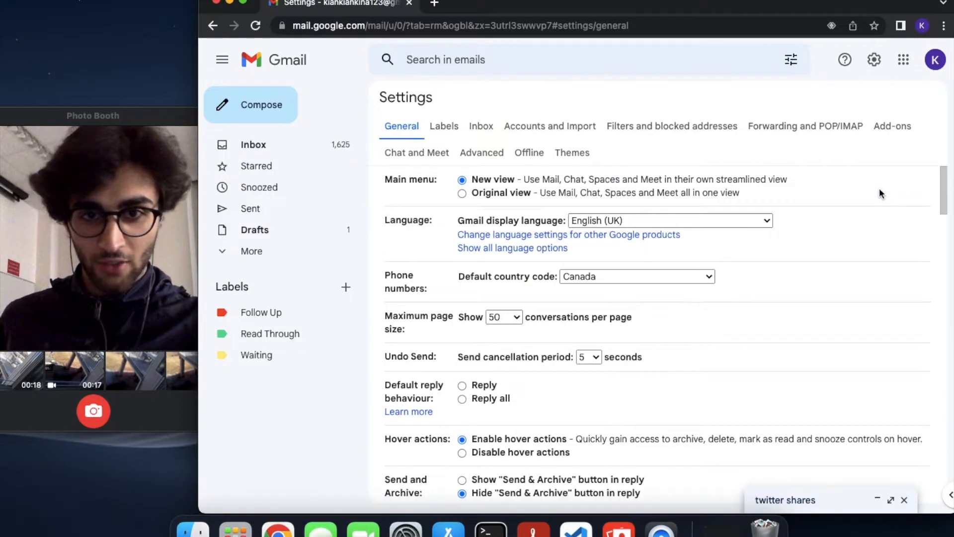
left_click(560, 125)
left_click(624, 128)
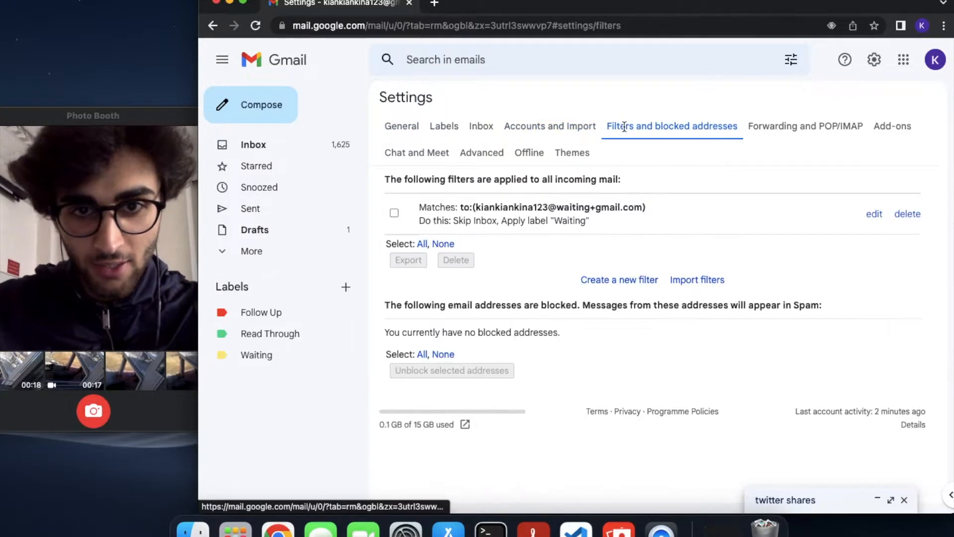
left_click(874, 213)
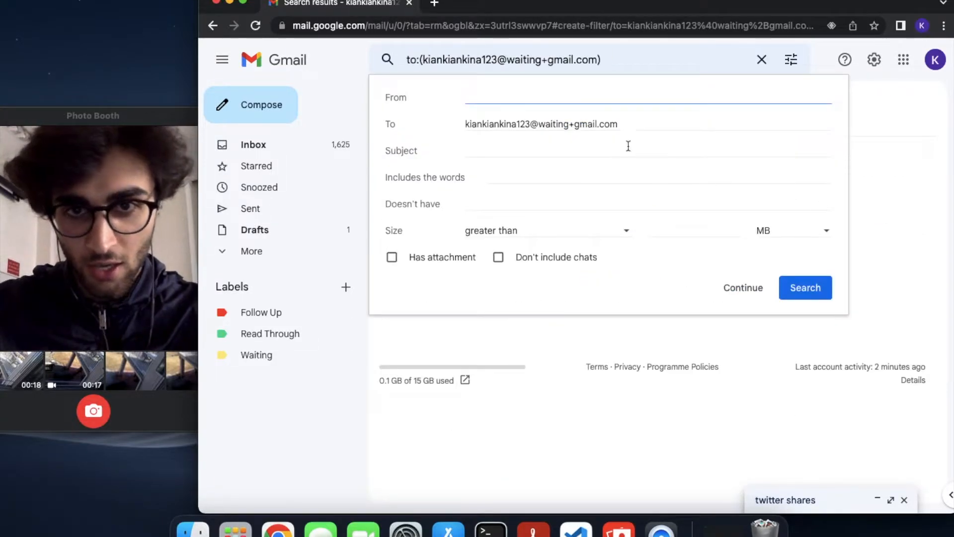
left_click(532, 124)
type("+waiting")
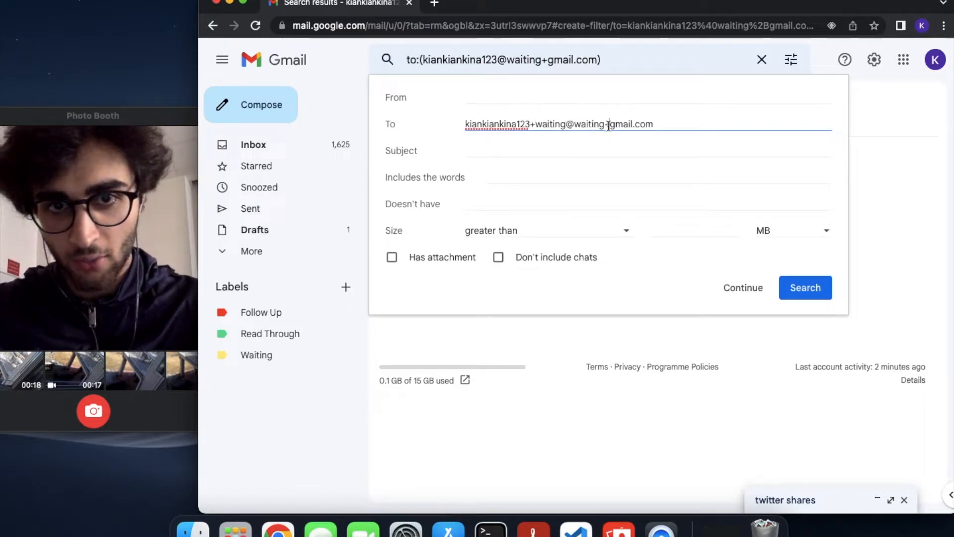
left_click_drag(611, 124, 569, 122)
key("BackSpace")
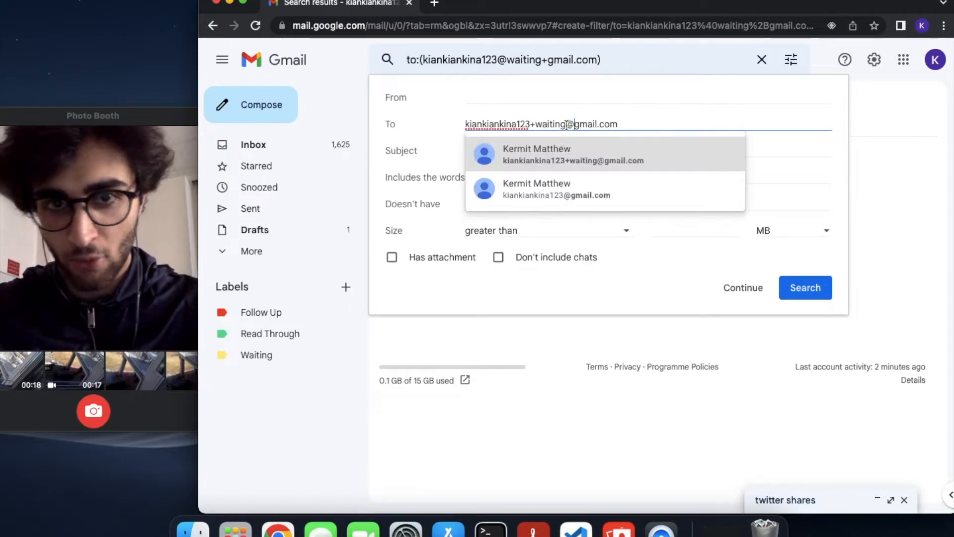
left_click(630, 124)
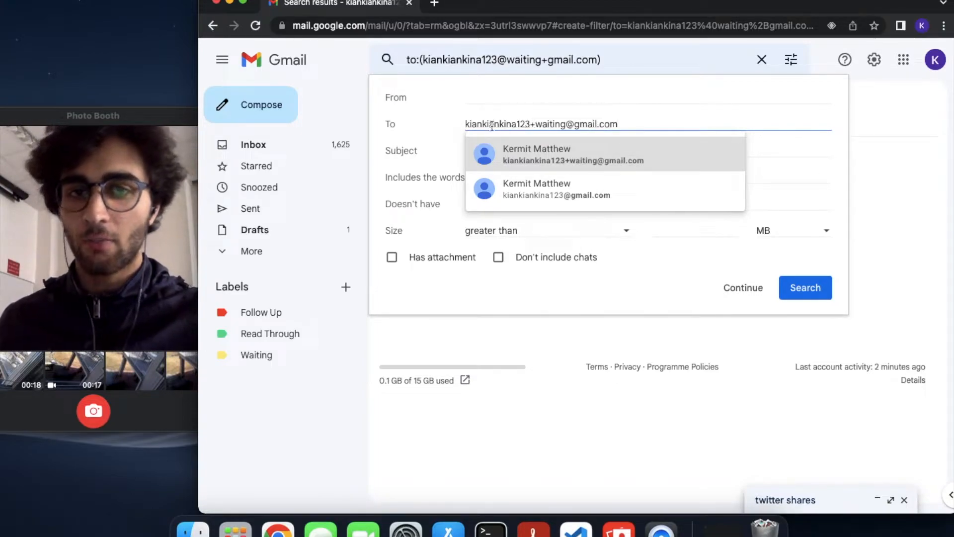
left_click(786, 289)
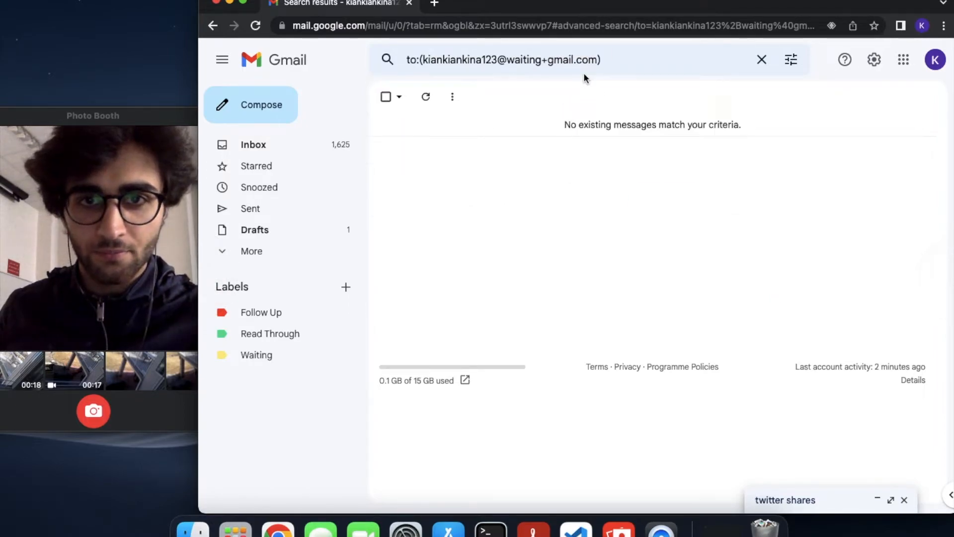
Fix the Waiting filter's To address so +waiting sits before the @, and save the filter
left_click(874, 59)
left_click(850, 128)
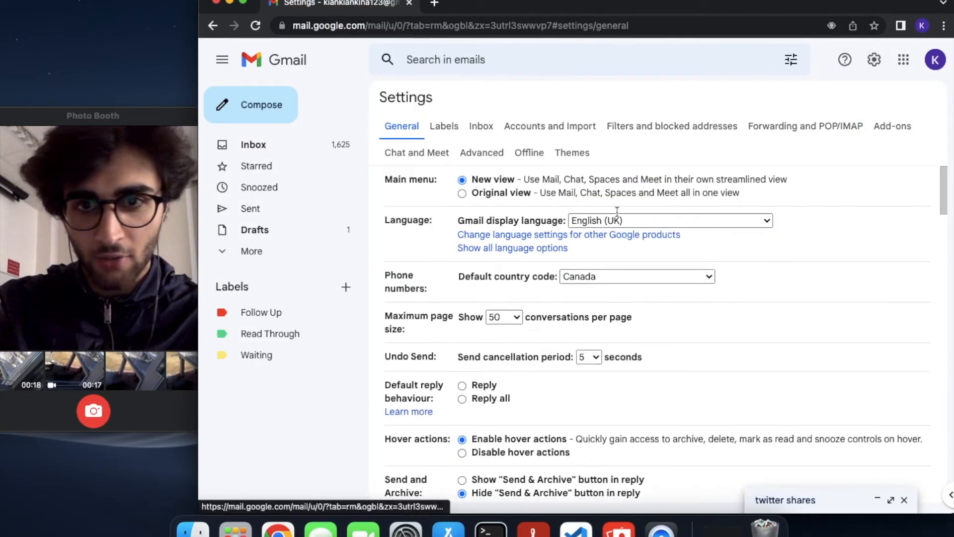
left_click(671, 128)
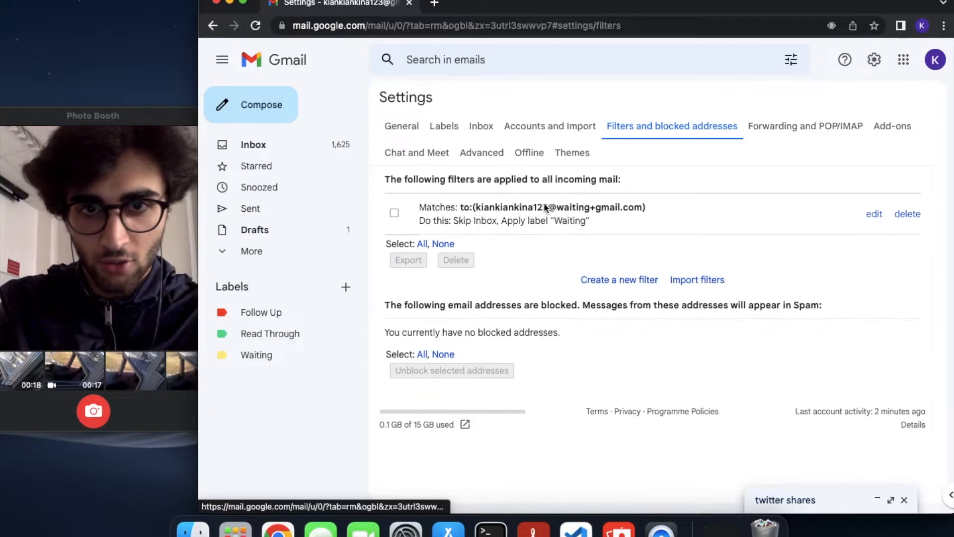
left_click(874, 215)
left_click(577, 127)
left_click_drag(576, 129, 534, 127)
key("super+x")
key("Left")
key("super+v")
key("BackSpace")
left_click(529, 125)
type("+")
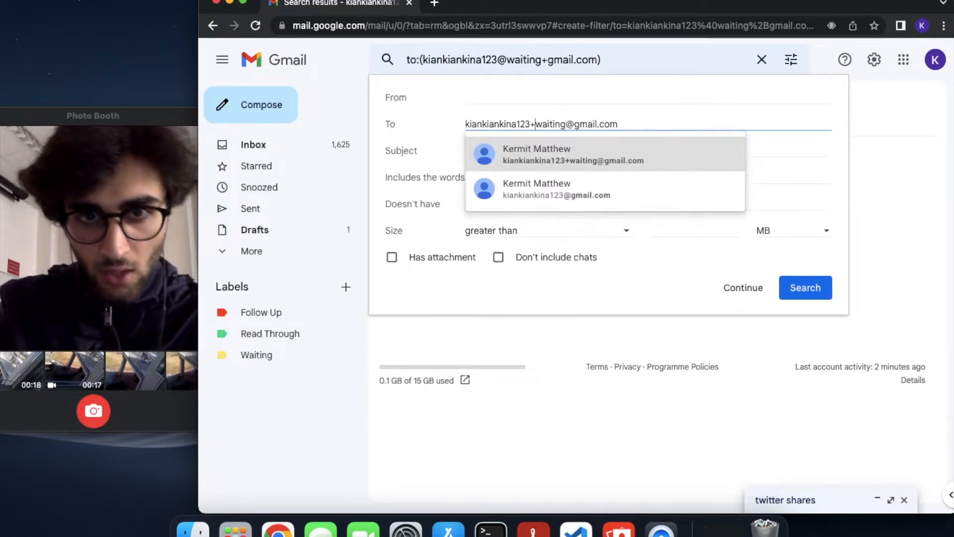
left_click(743, 287)
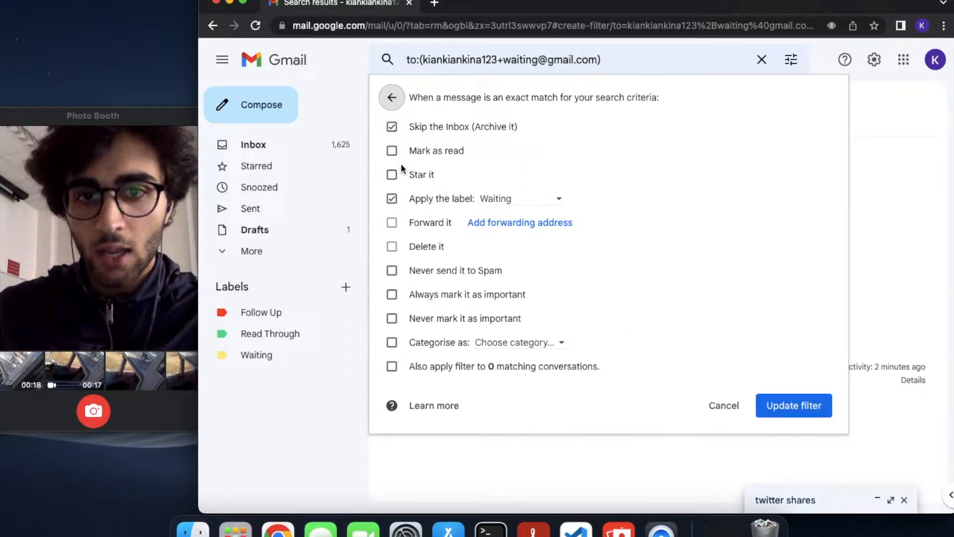
left_click(768, 405)
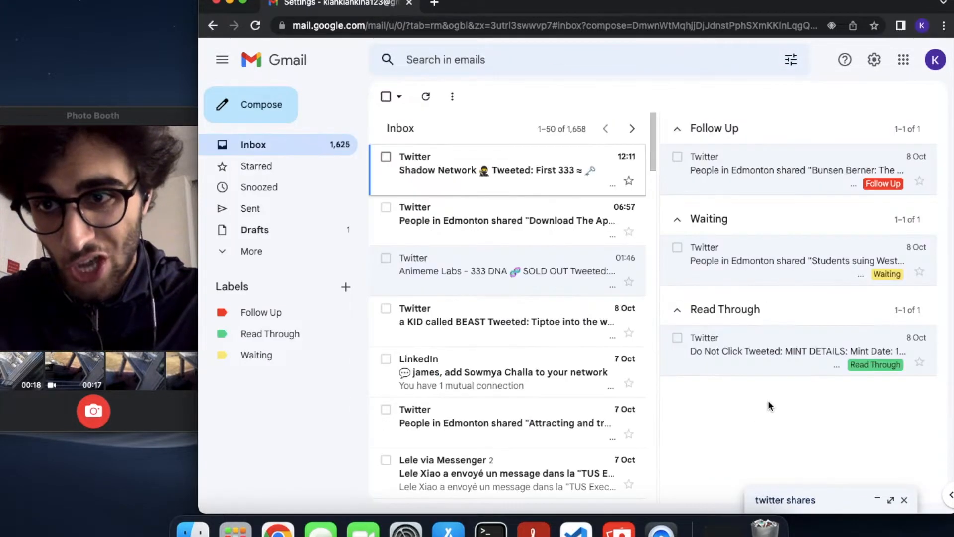
Start a new message to the test recipient with the subject 'twitter'
key("c")
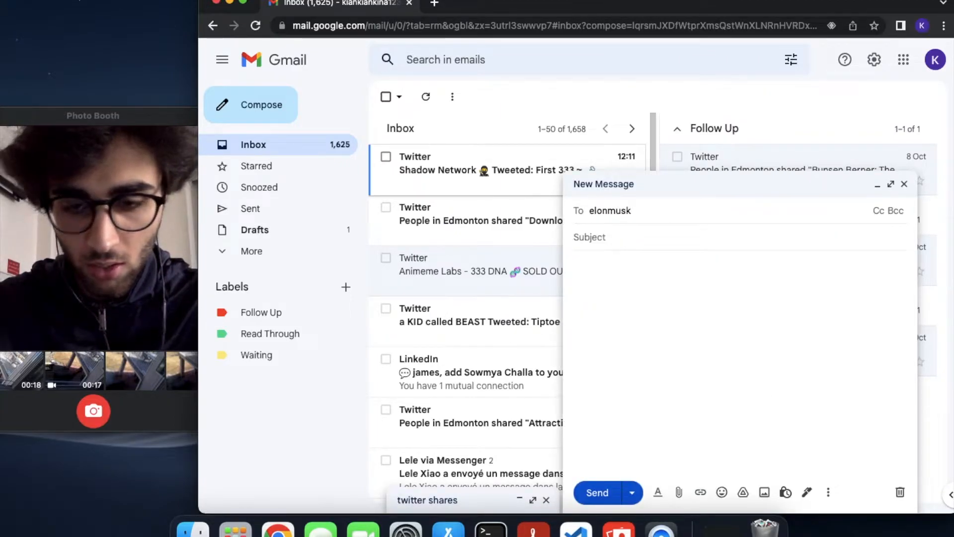
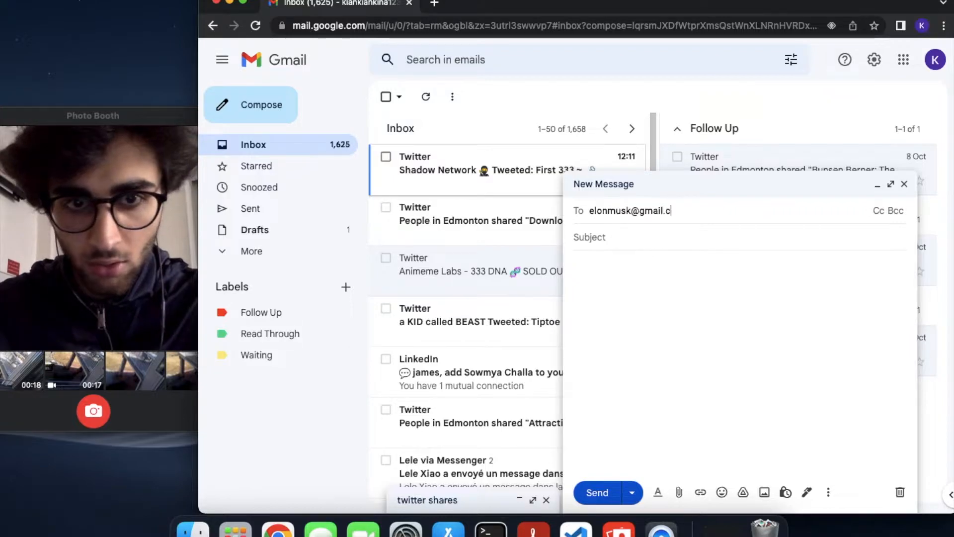
key("Return")
key("Tab")
type("twitter")
key("Tab")
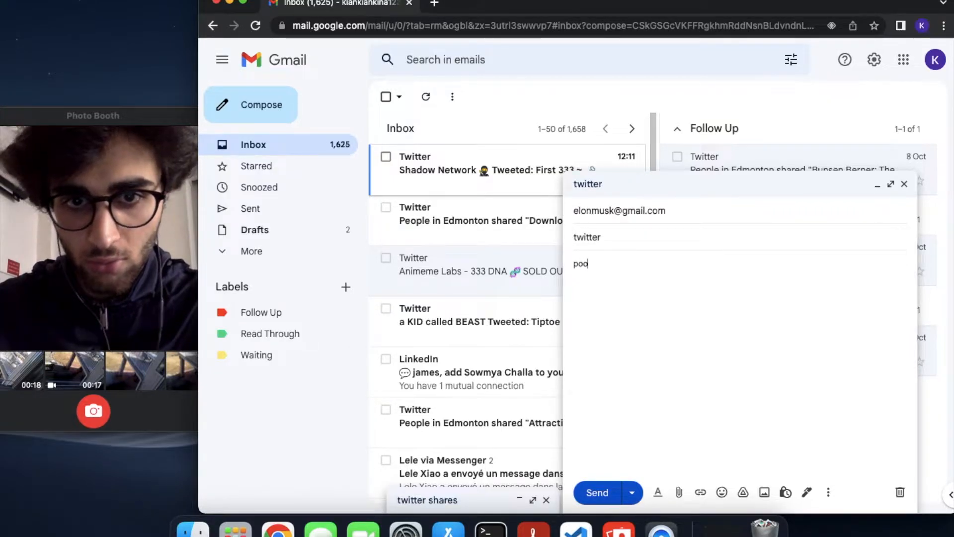
Blind-copy your own address with +waiting before the @, then send the message
left_click(833, 209)
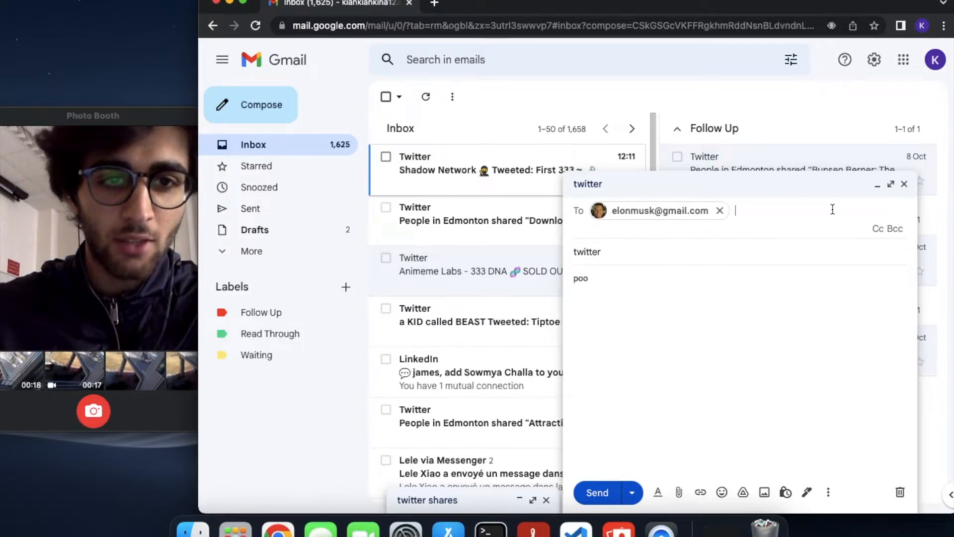
left_click(888, 230)
type("waiting+")
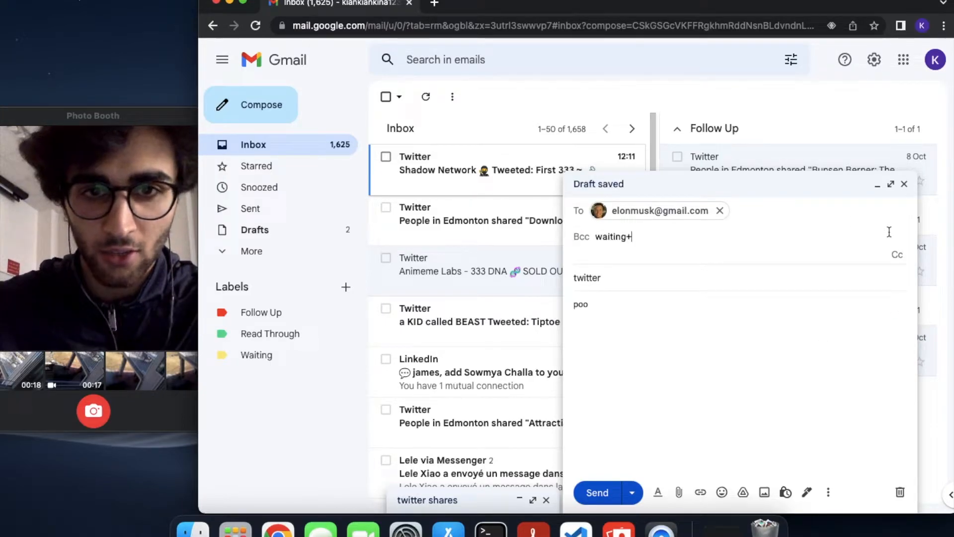
triple_click(598, 234)
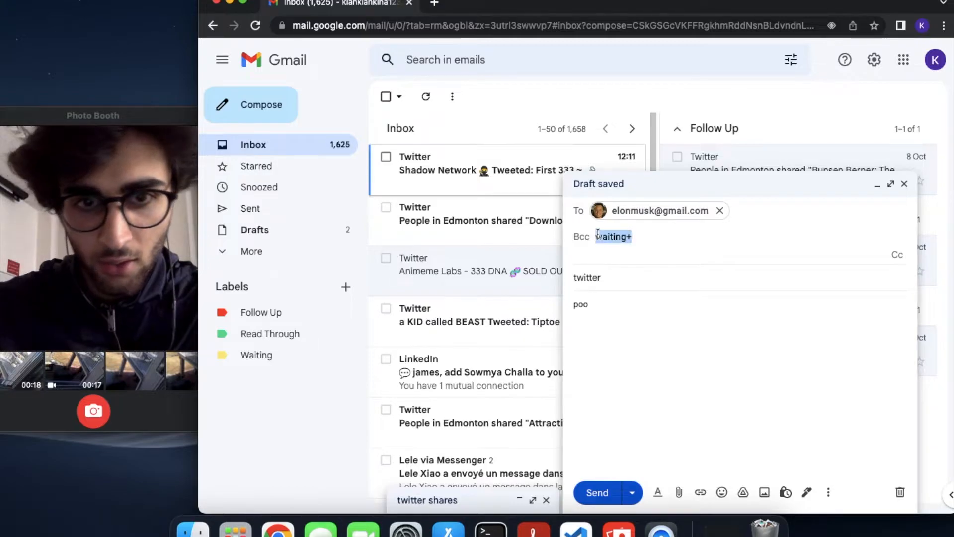
left_click(936, 59)
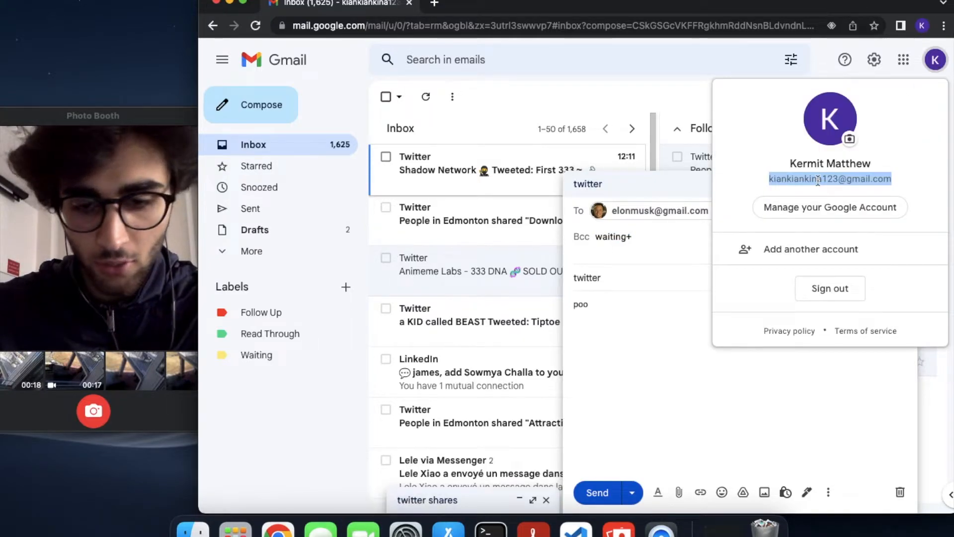
left_click(663, 233)
key("ctrl+v")
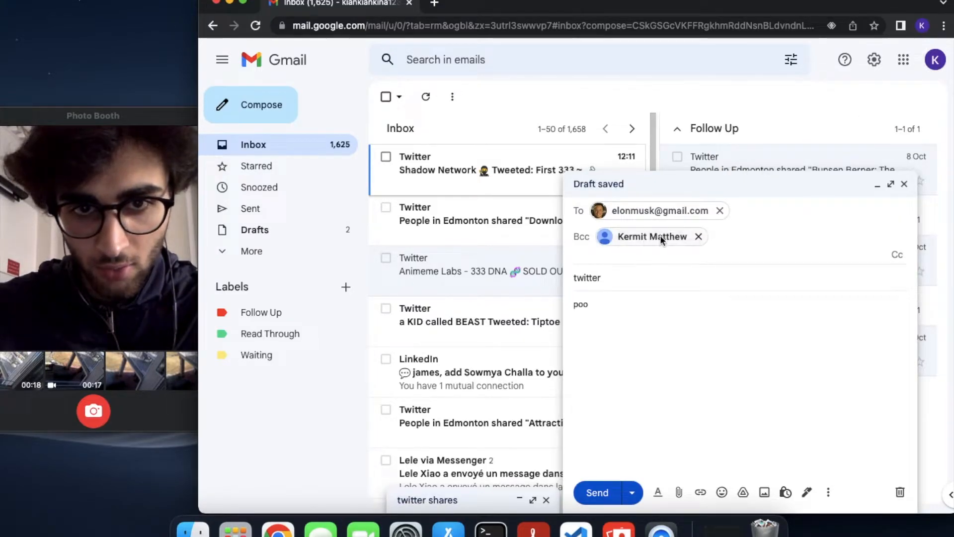
left_click(661, 235)
left_click(636, 342)
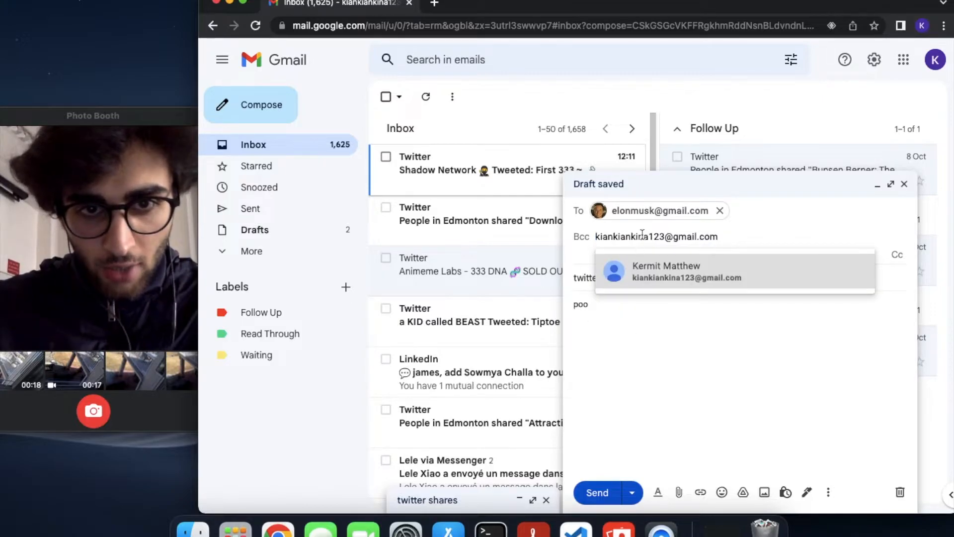
left_click(664, 238)
type("+waiti")
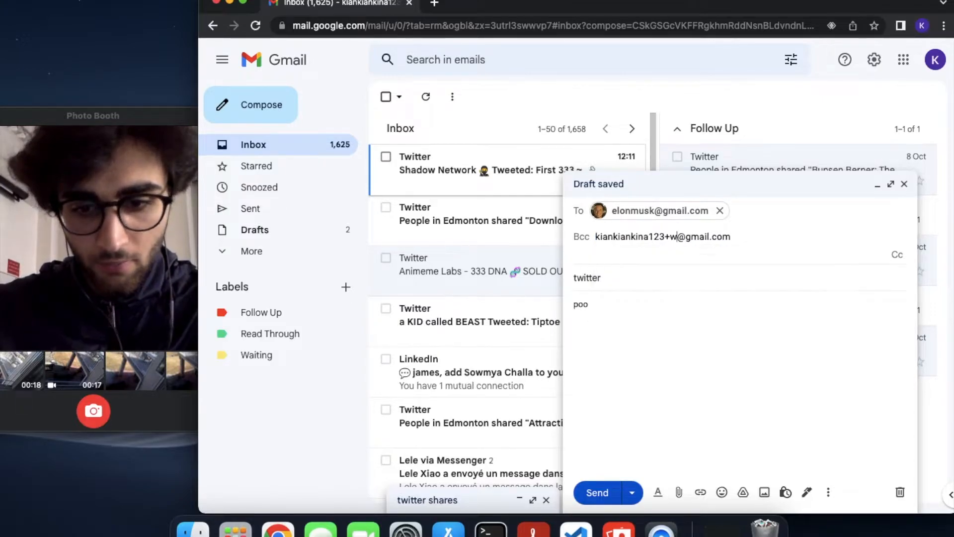
type("ng")
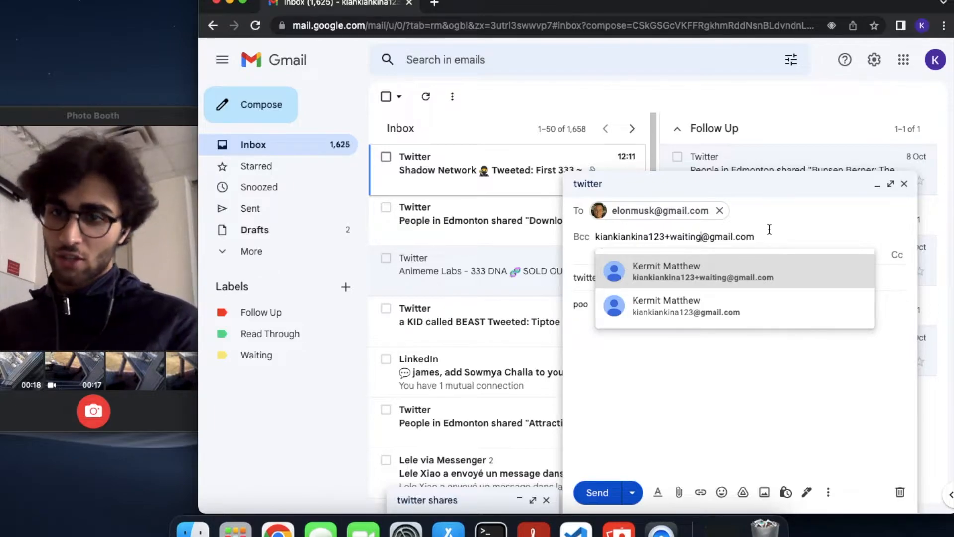
left_click(755, 394)
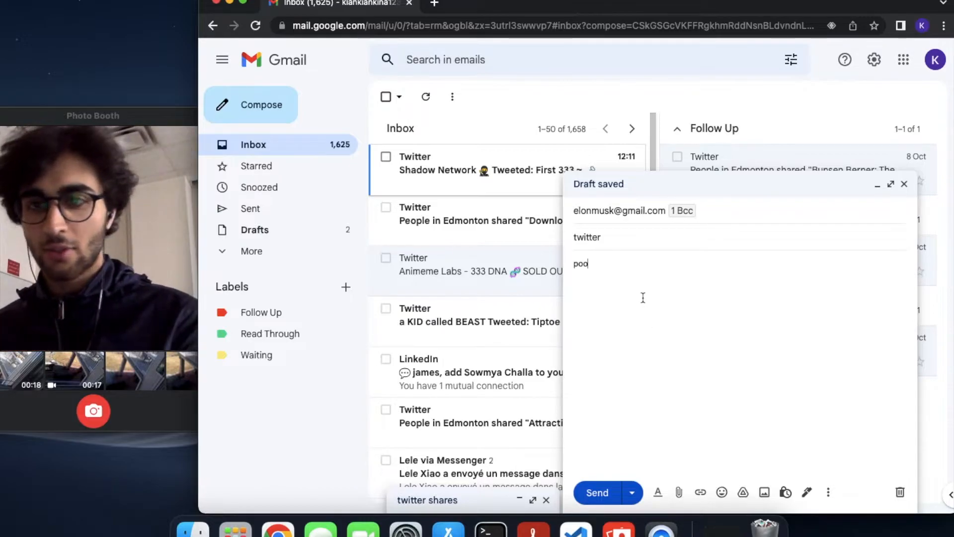
key("super+Return")
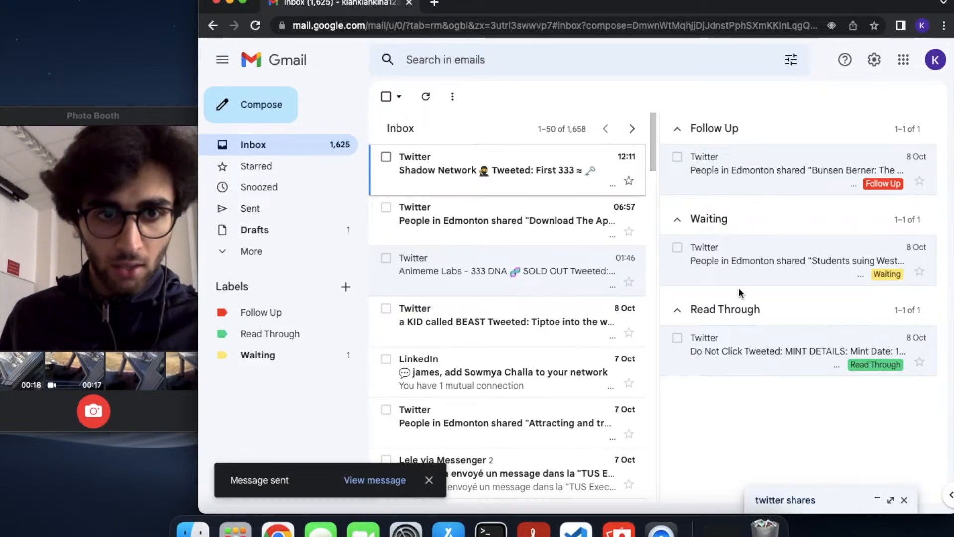
Reload Gmail, then open the 'twitter shares' draft and close it again
key("super+r")
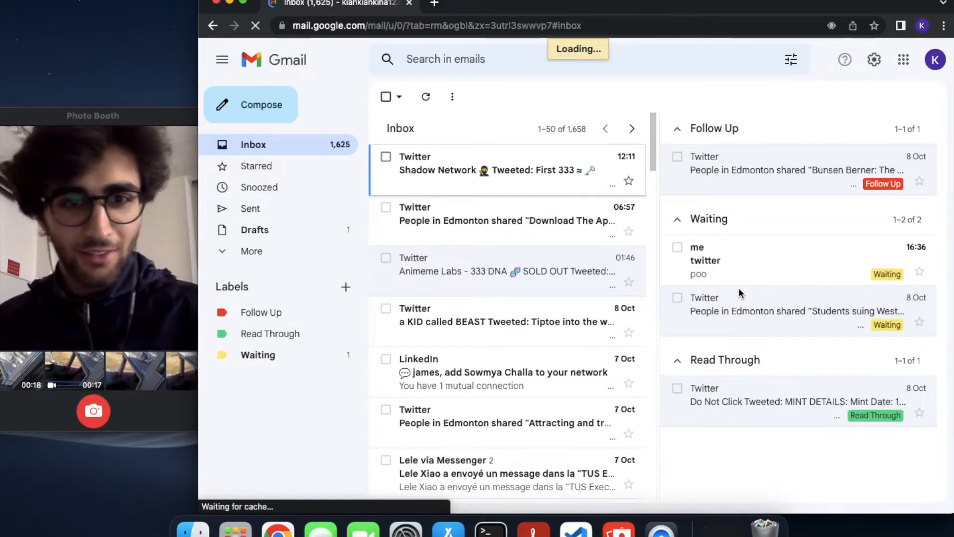
mouse_move(743, 275)
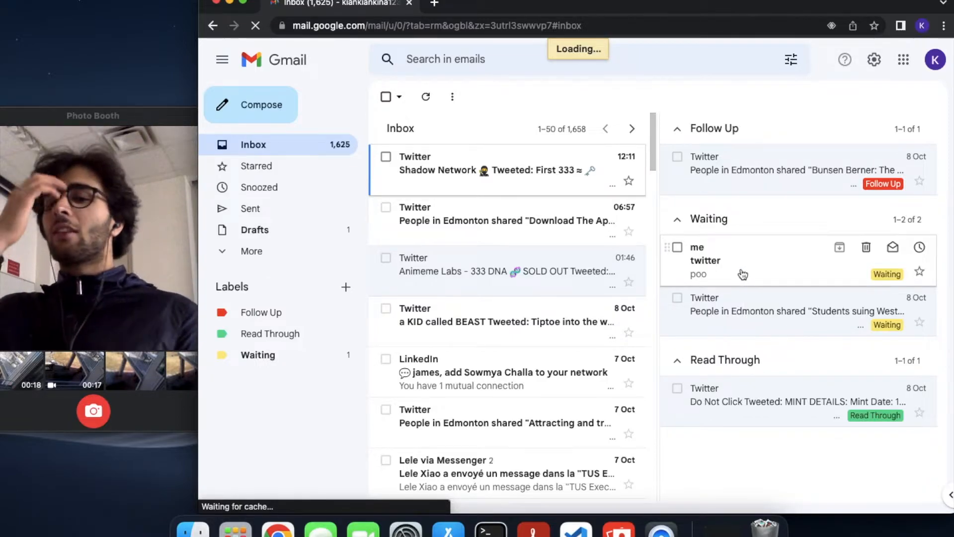
left_click(743, 274)
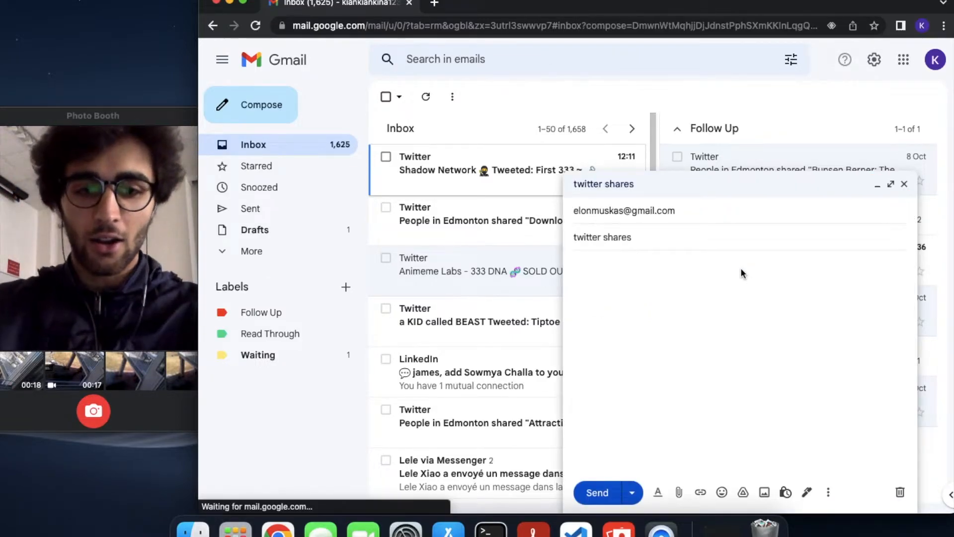
type("hi")
key("Escape")
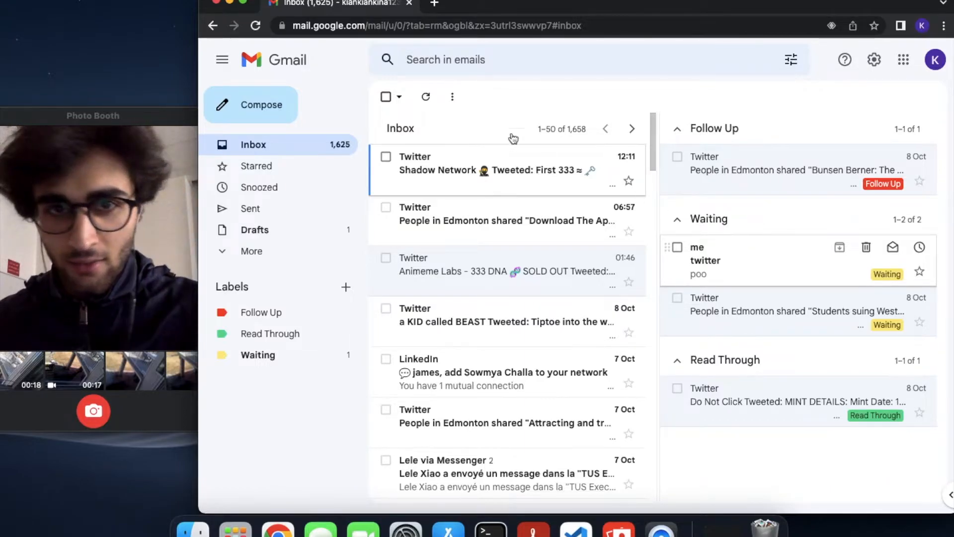
Search for your own +waiting address and open the twitter conversation
left_click(483, 58)
key("super+v")
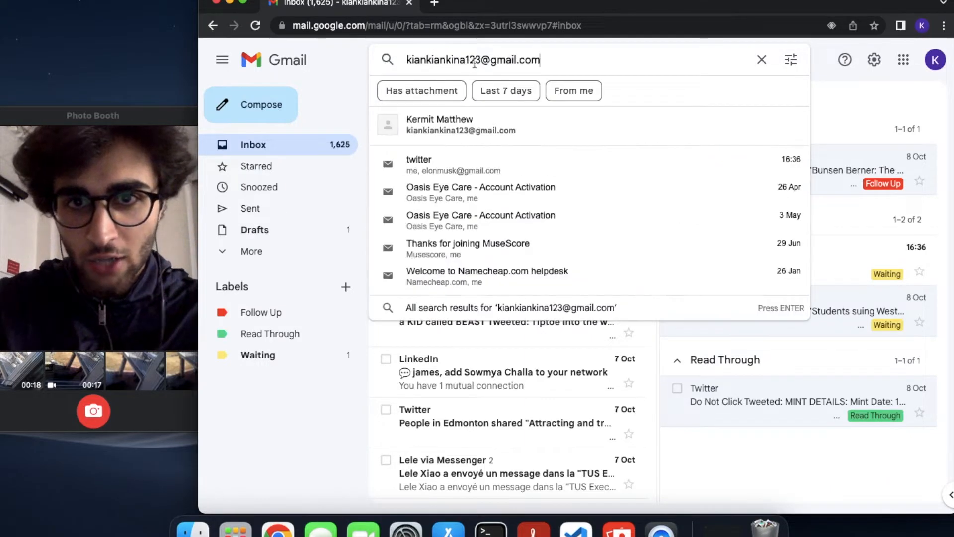
left_click(482, 60)
type("+waiting")
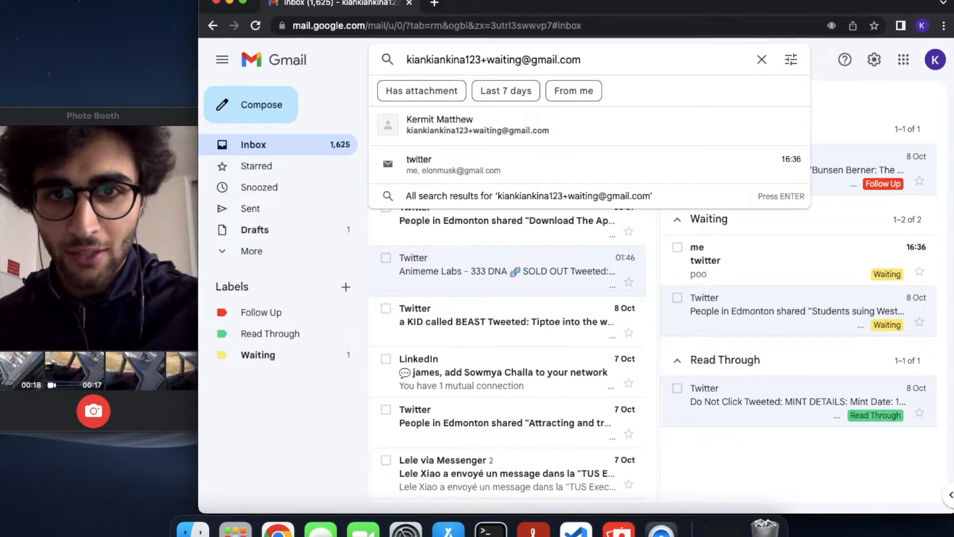
double_click(491, 60)
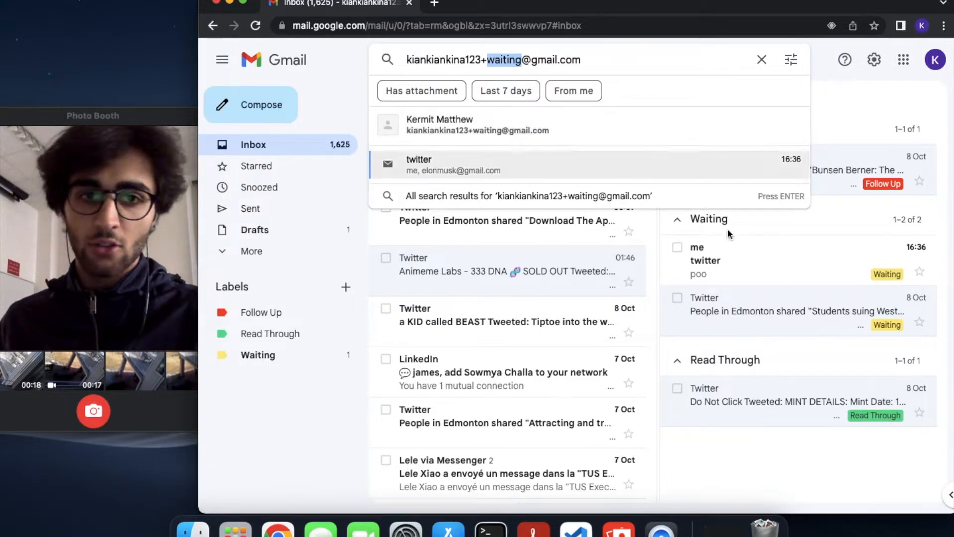
left_click(748, 262)
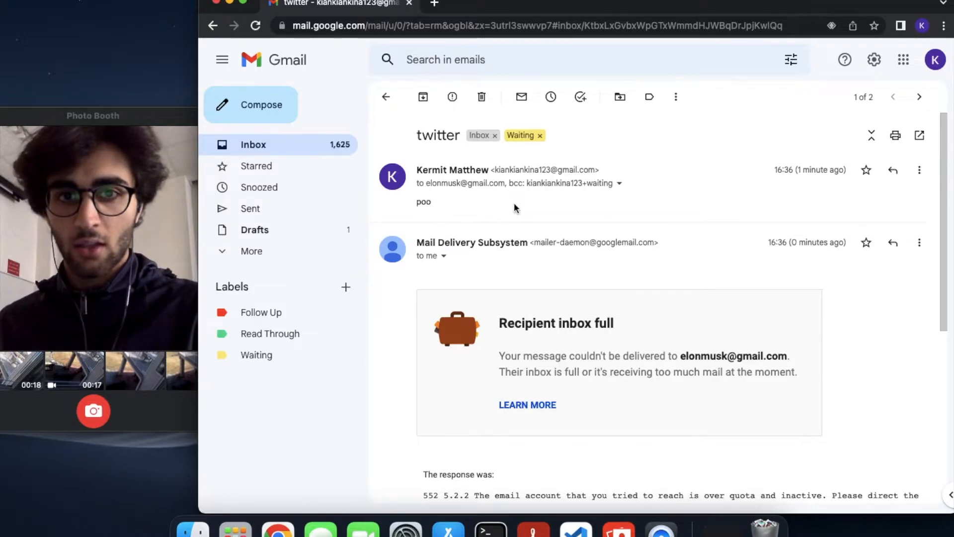
Show the Filters and Blocked Addresses settings page
left_click(866, 61)
left_click(843, 127)
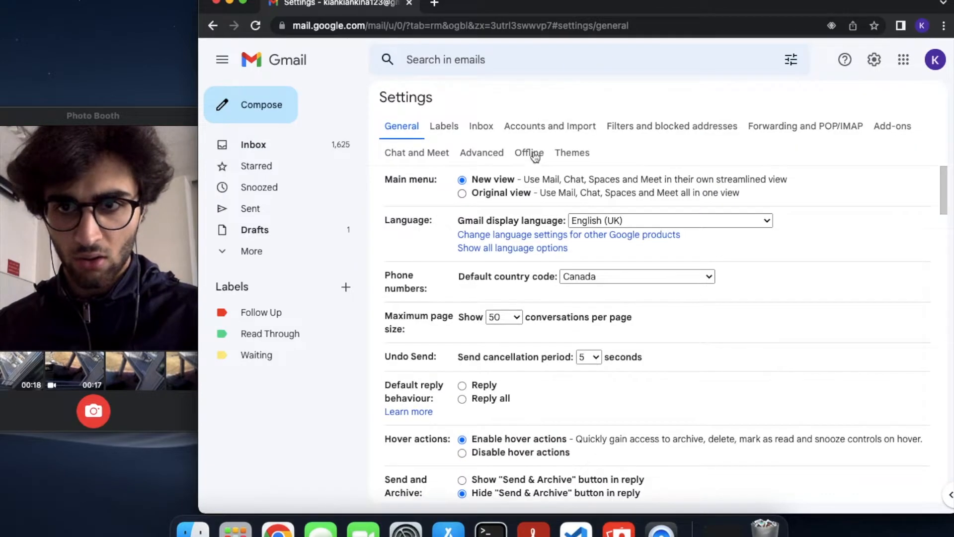
left_click(651, 130)
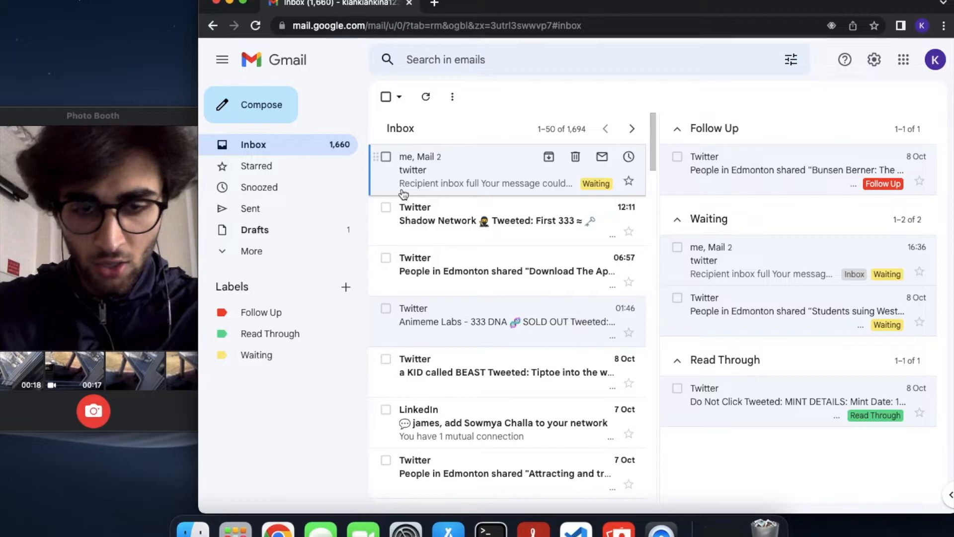
Start a new message to the suggested recipient with the subject 'asdasdas'
key("c")
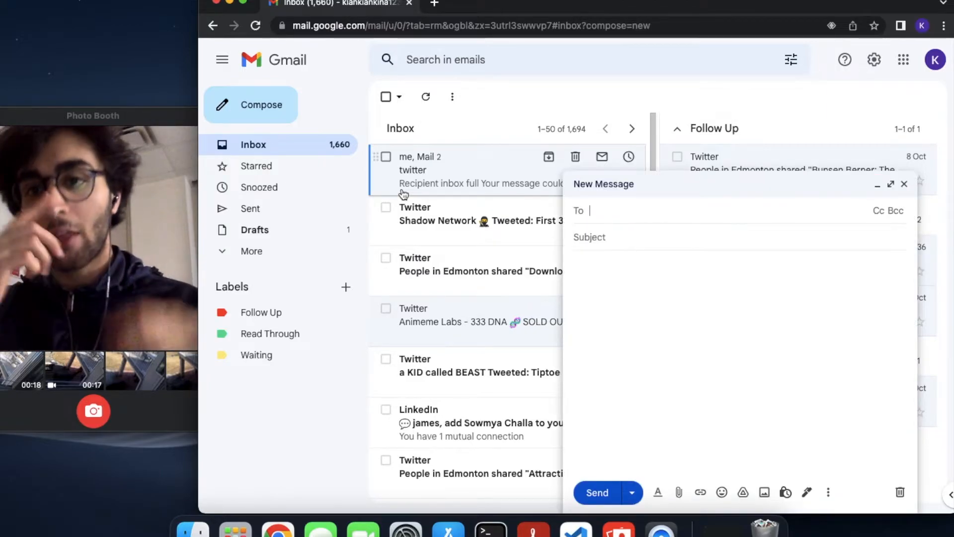
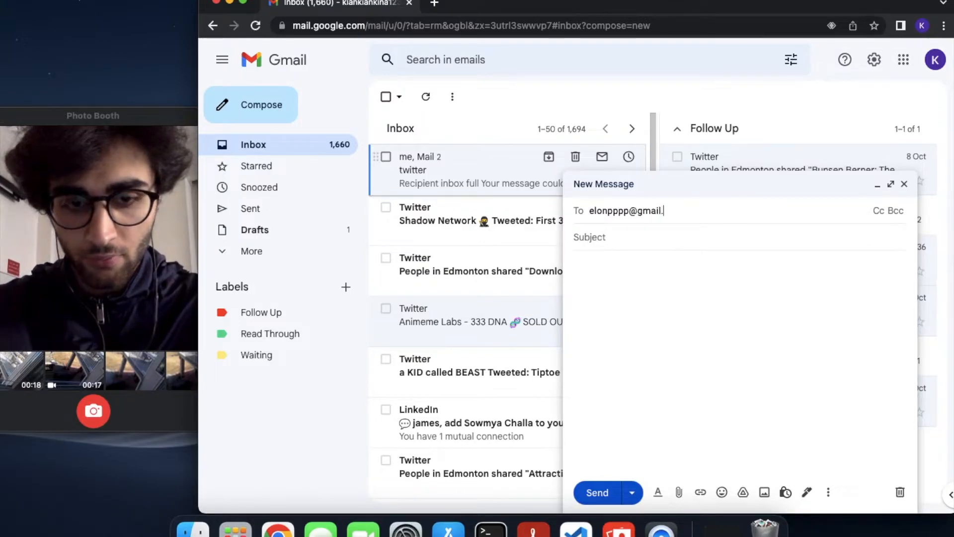
left_click(729, 261)
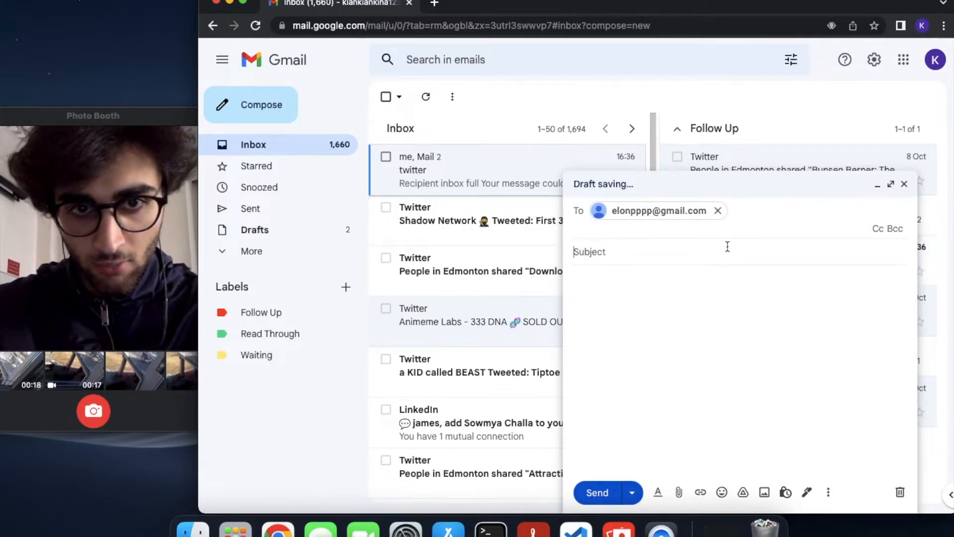
left_click(727, 248)
type("asdasdas")
Add your +waiting address as blind copy and send the message
left_click(851, 219)
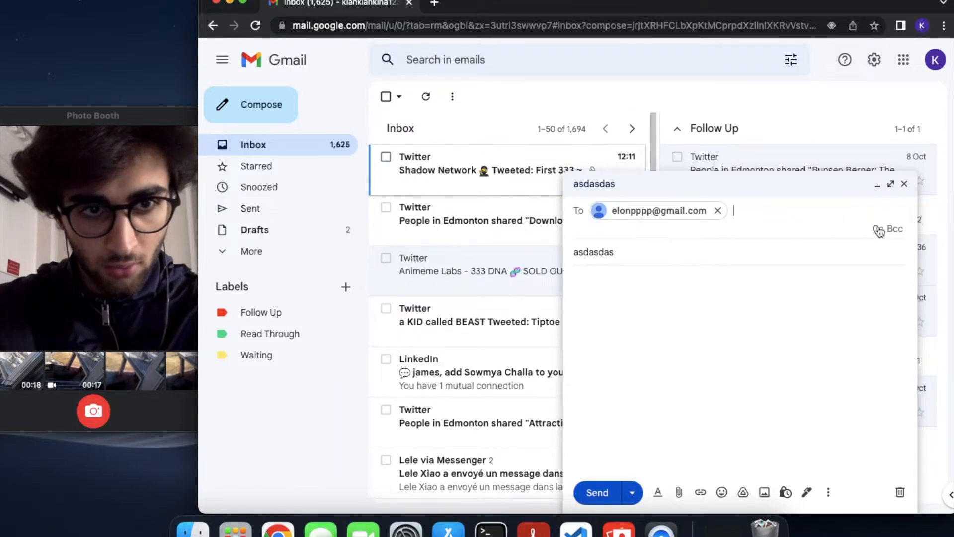
left_click(880, 230)
left_click(893, 253)
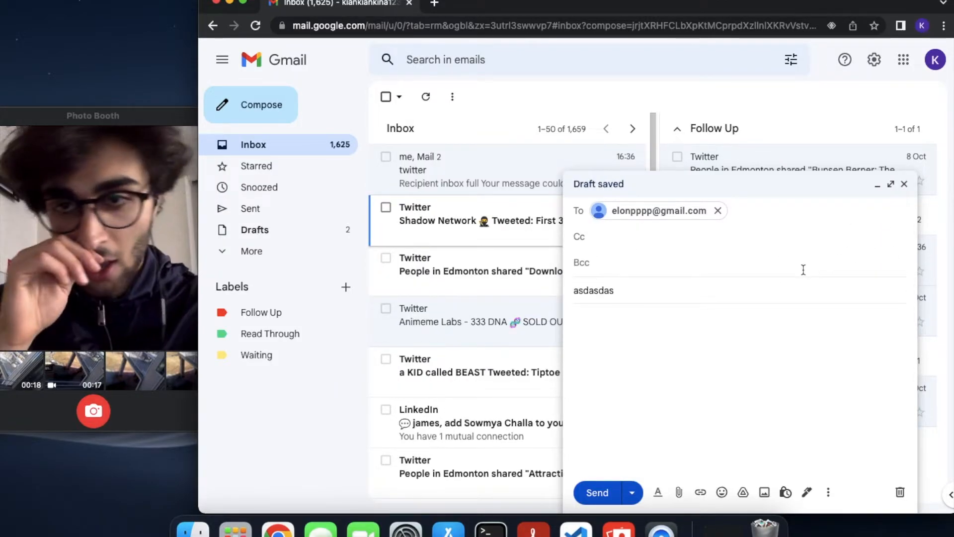
type("k")
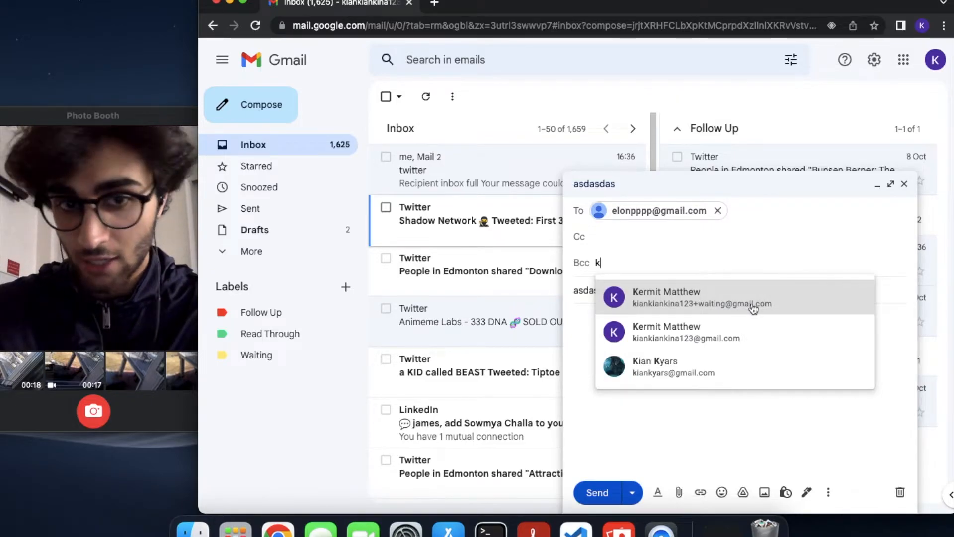
mouse_move(756, 305)
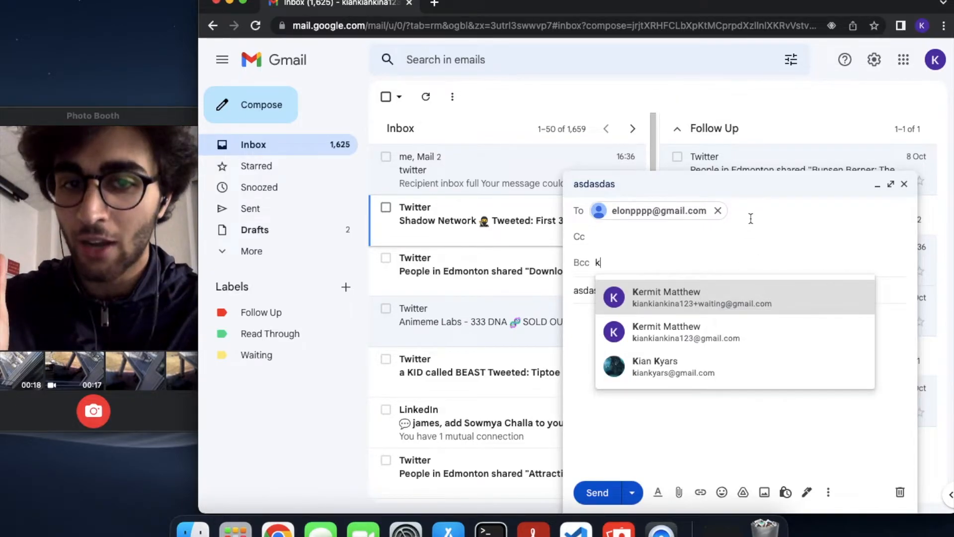
key("Return")
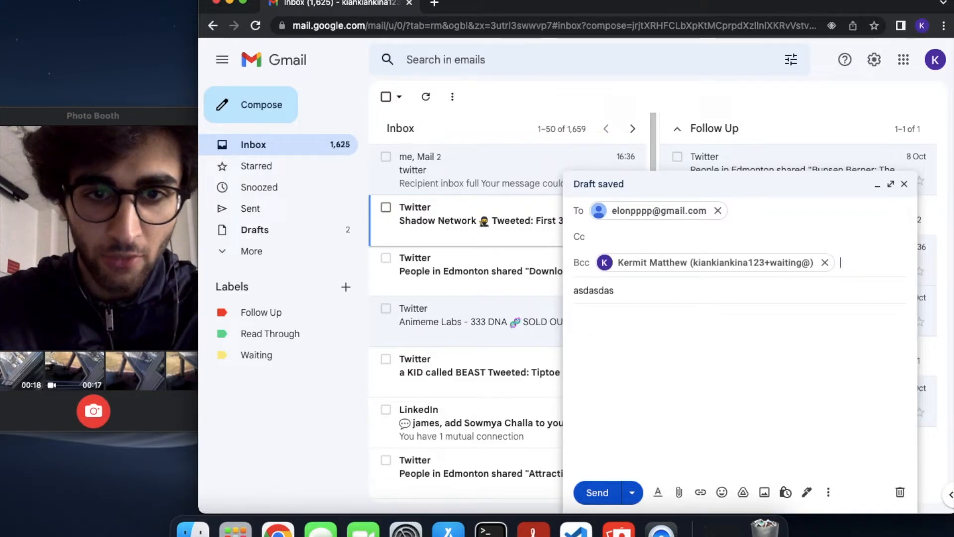
left_click(720, 324)
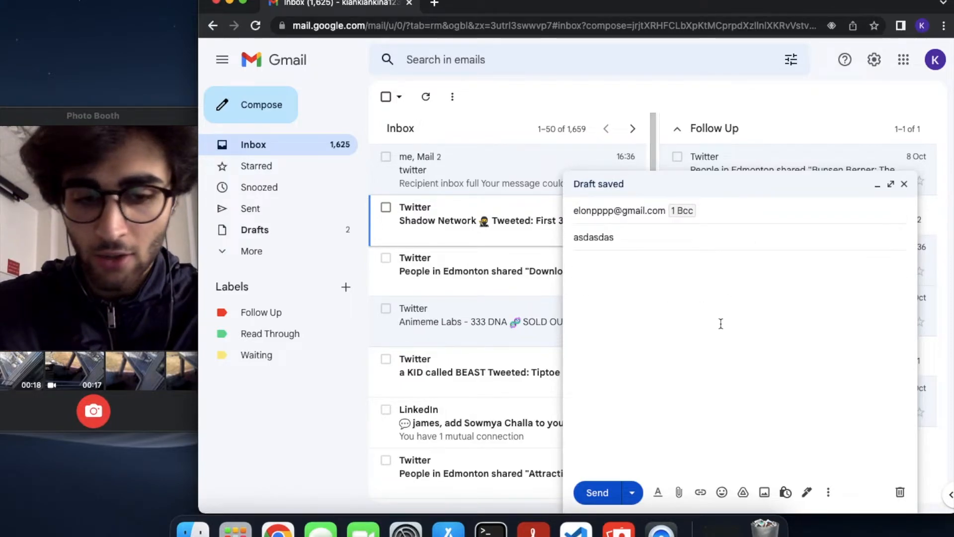
key("super+Return")
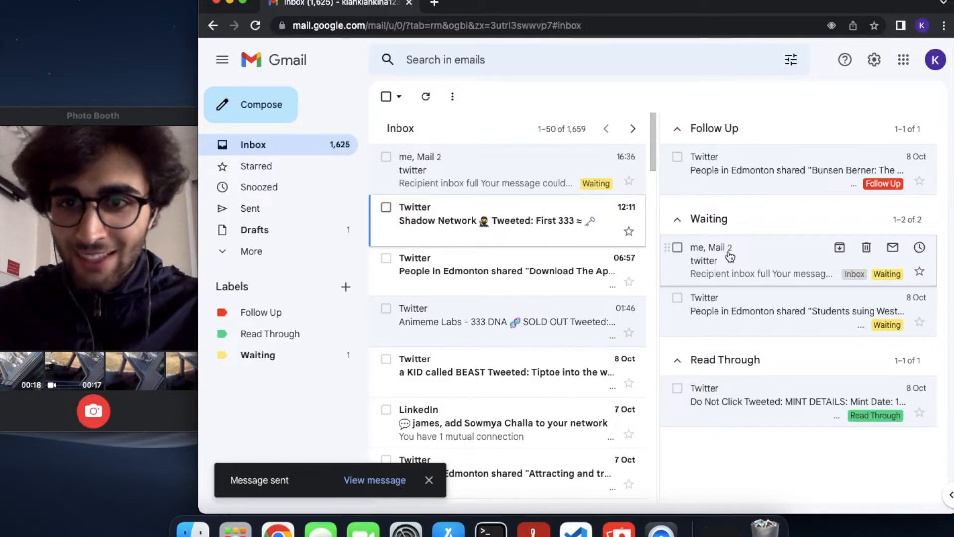
left_click(298, 171)
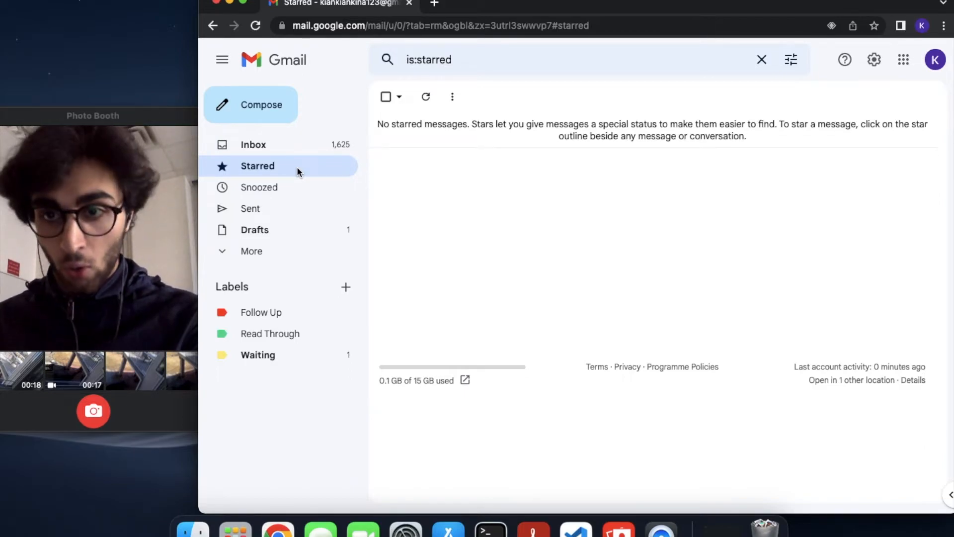
key("g")
key("i")
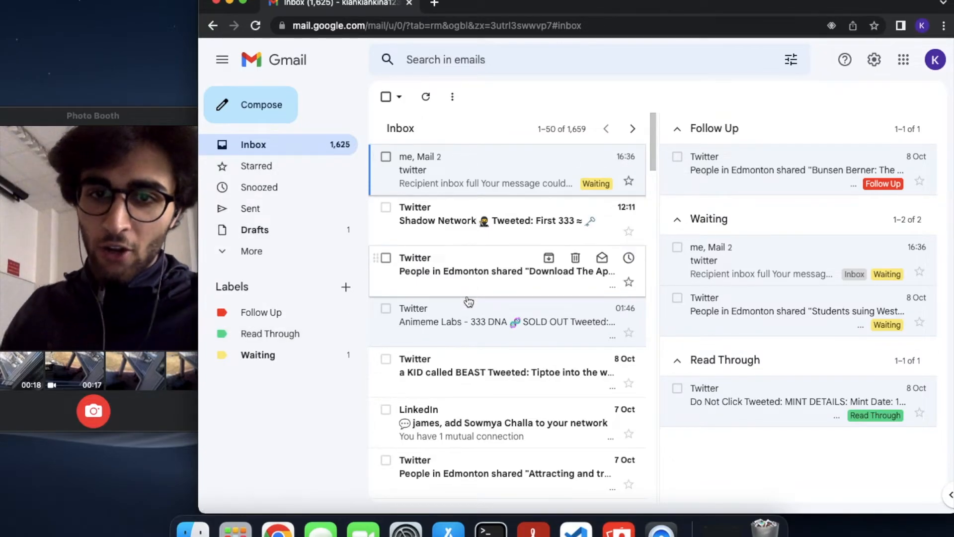
View the Animeme Labs email, then star all 50 conversations on the inbox page
left_click(468, 304)
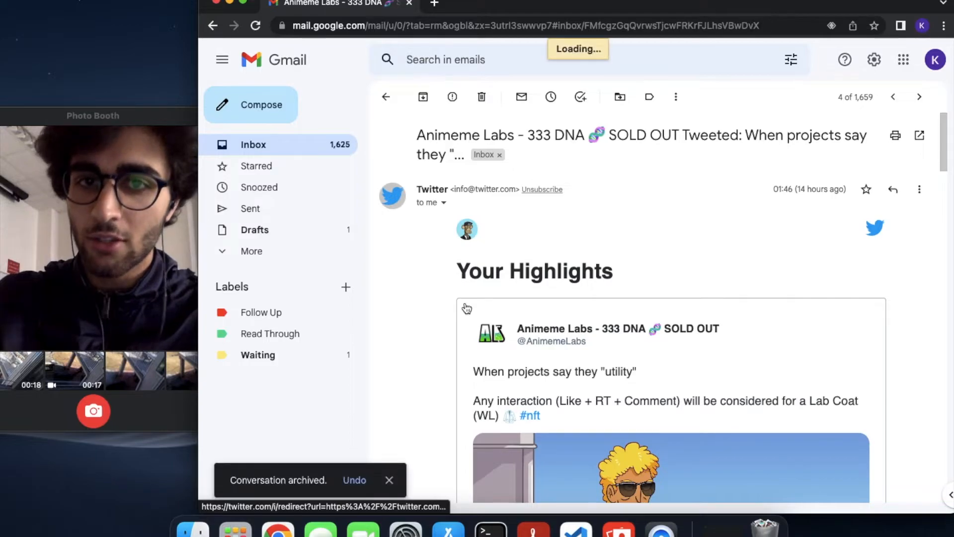
left_click(279, 148)
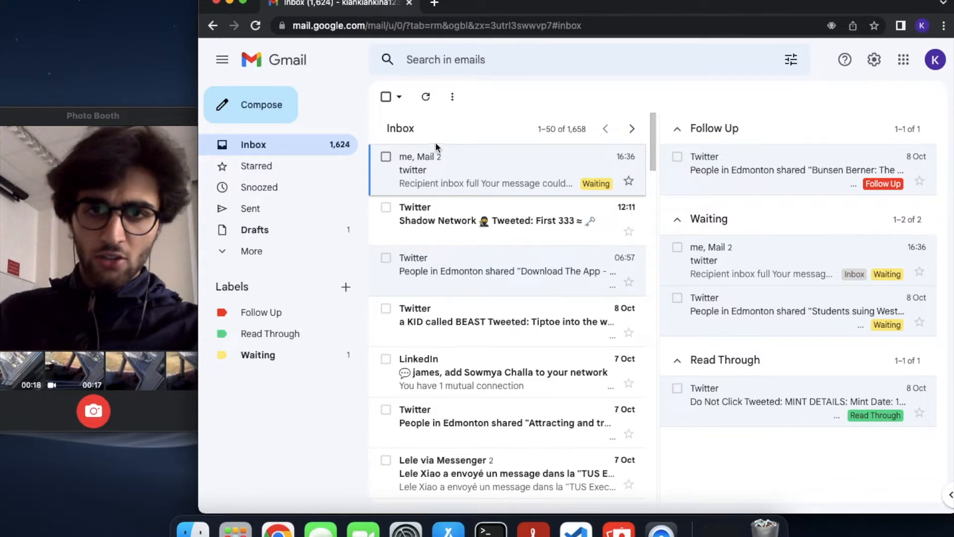
left_click(388, 100)
scroll(493, 333, "down", 15)
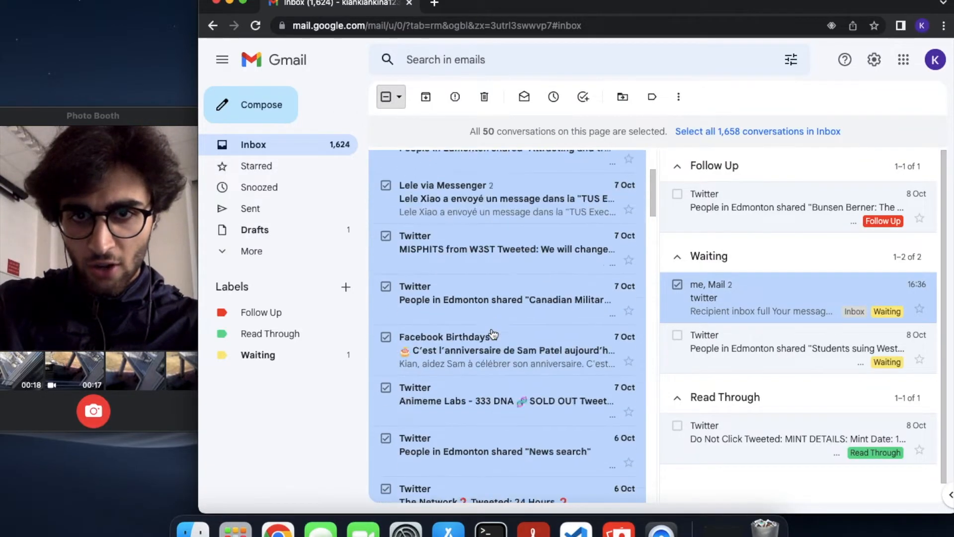
scroll(493, 334, "down", 10)
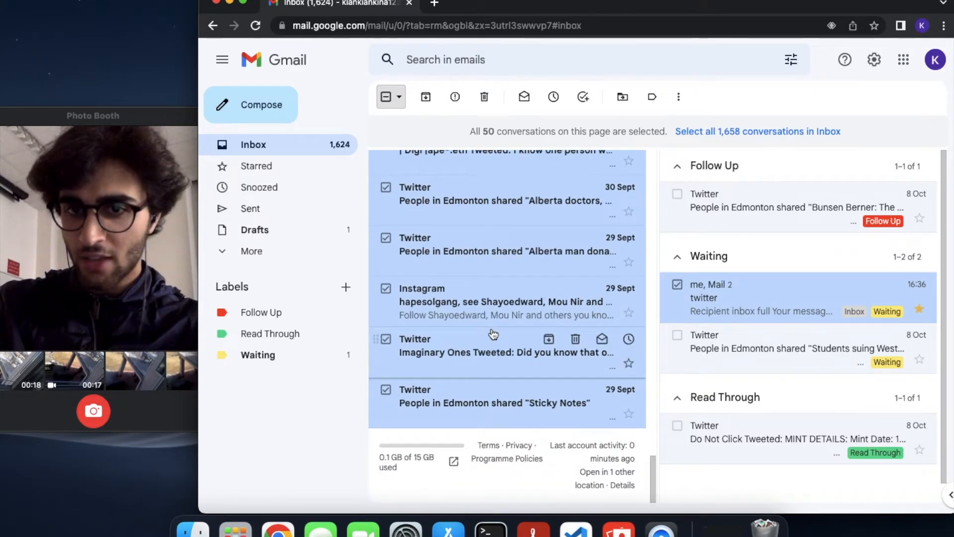
scroll(494, 334, "up", 20)
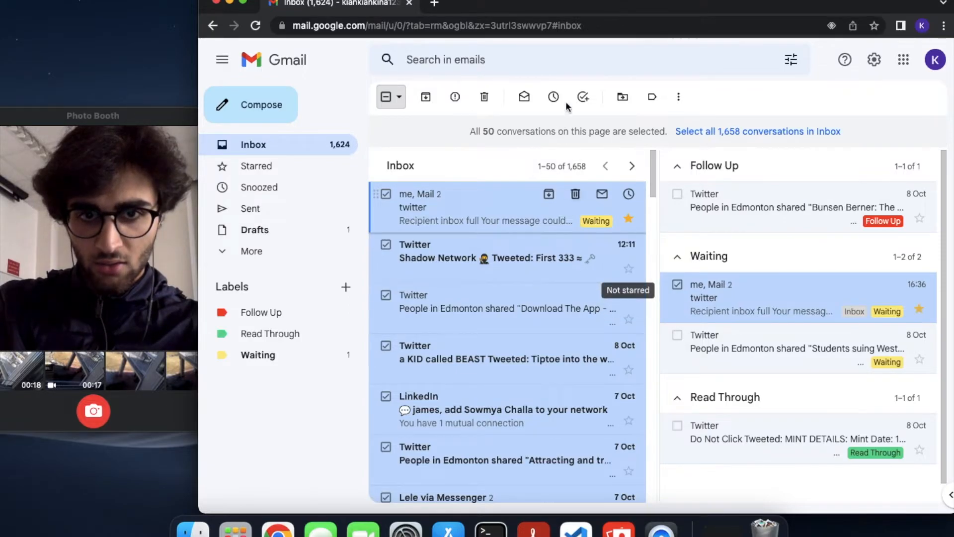
left_click(679, 96)
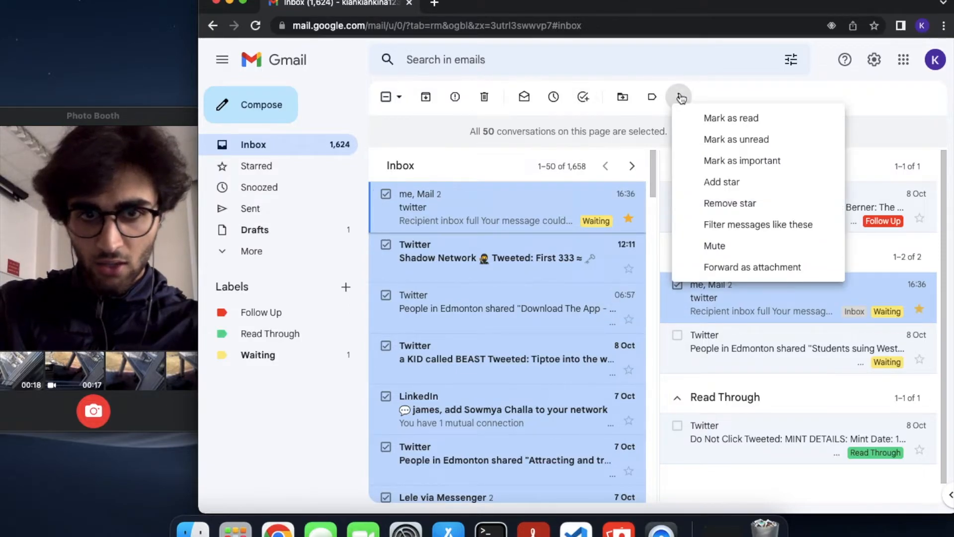
left_click(735, 189)
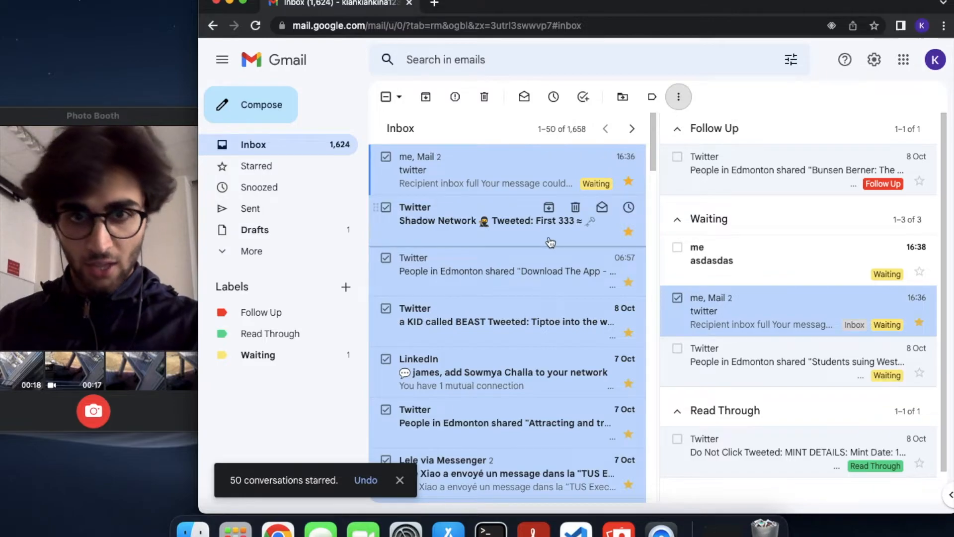
Archive all 1,658 inbox conversations, confirming the bulk action, then jump to Starred
left_click(385, 94)
left_click(384, 94)
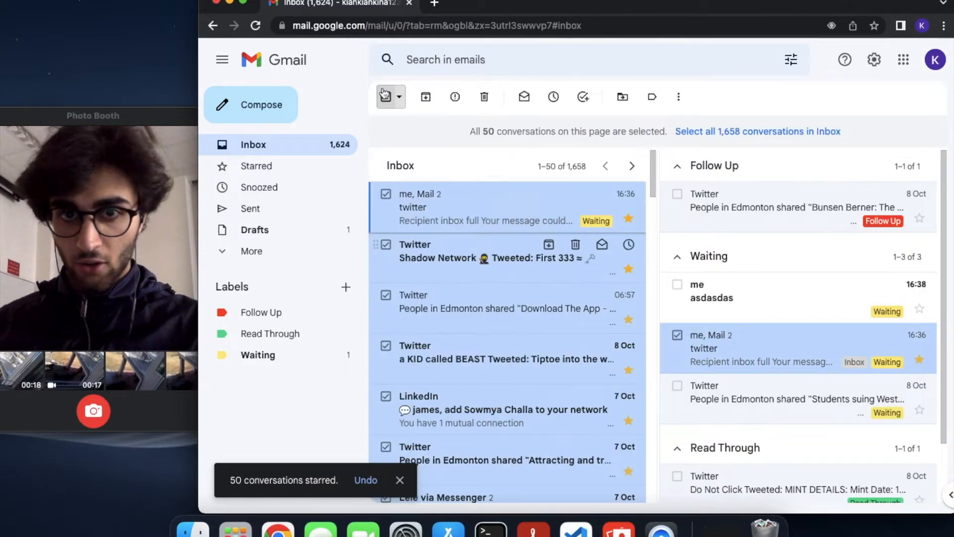
left_click(775, 133)
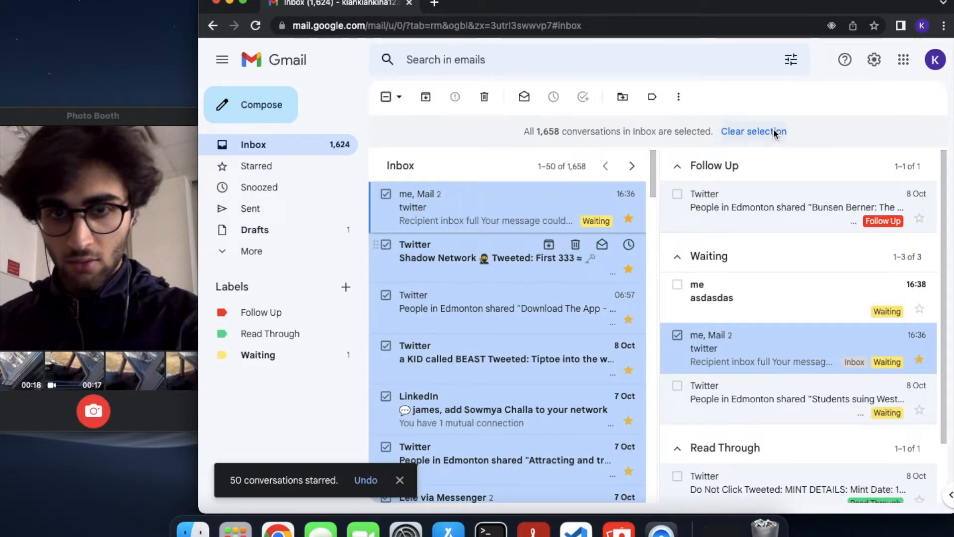
key("s")
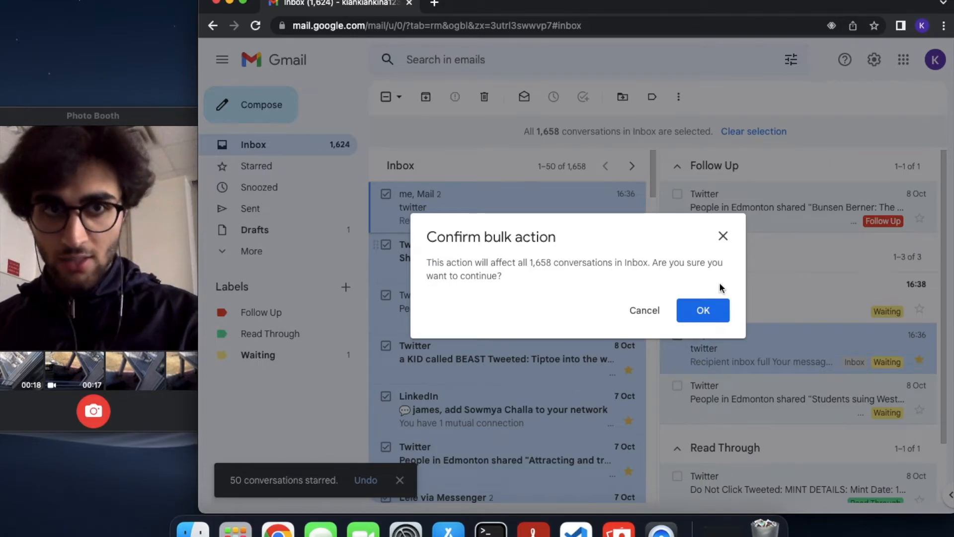
left_click(717, 310)
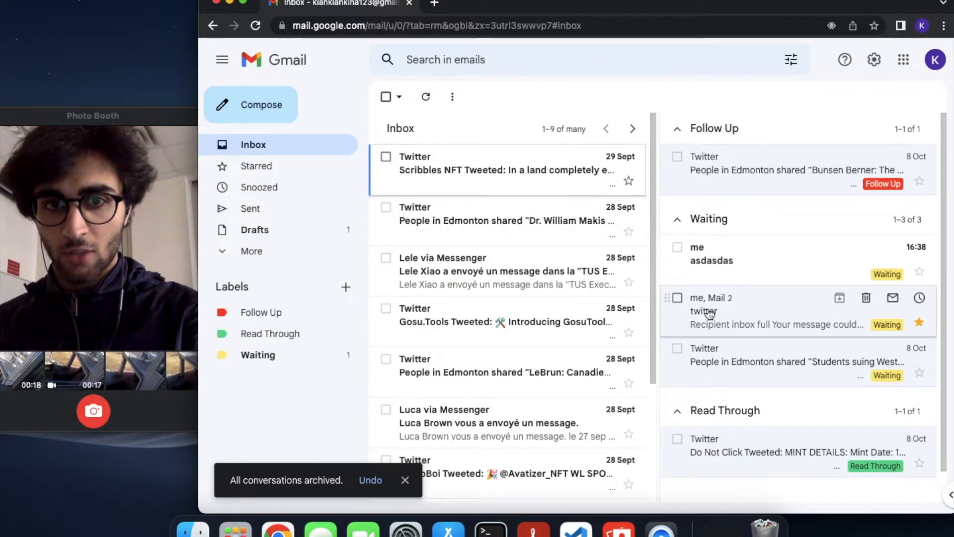
key("g")
key("s")
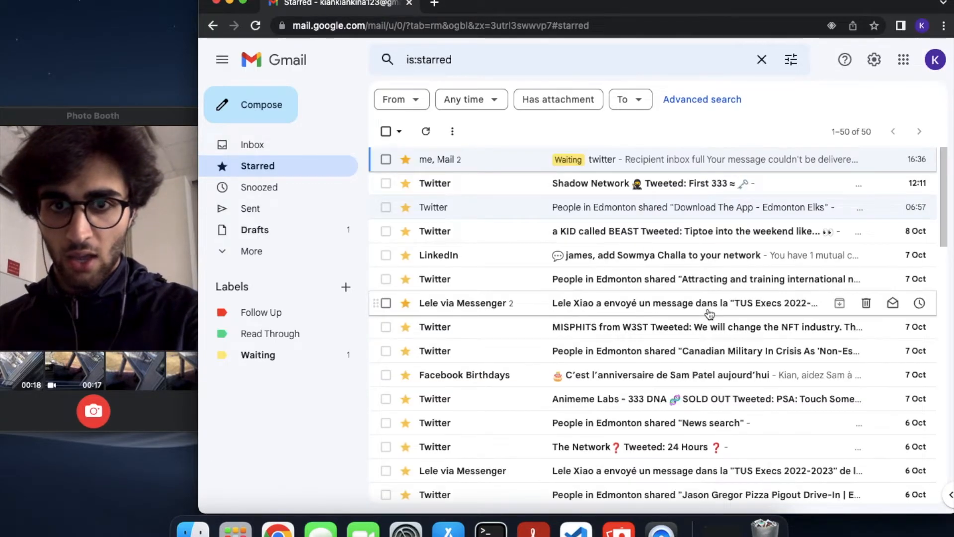
Move all 50 starred conversations back to the inbox
left_click(386, 141)
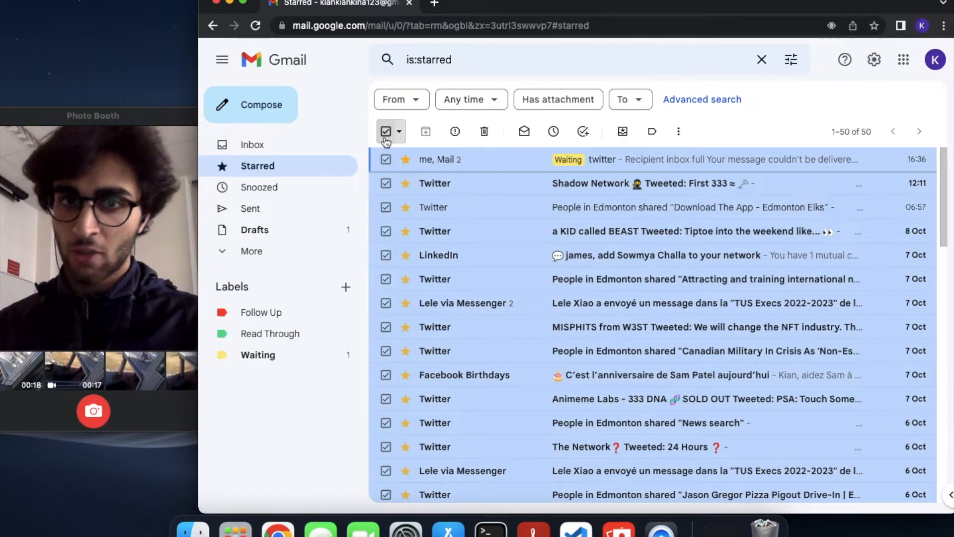
left_click(677, 132)
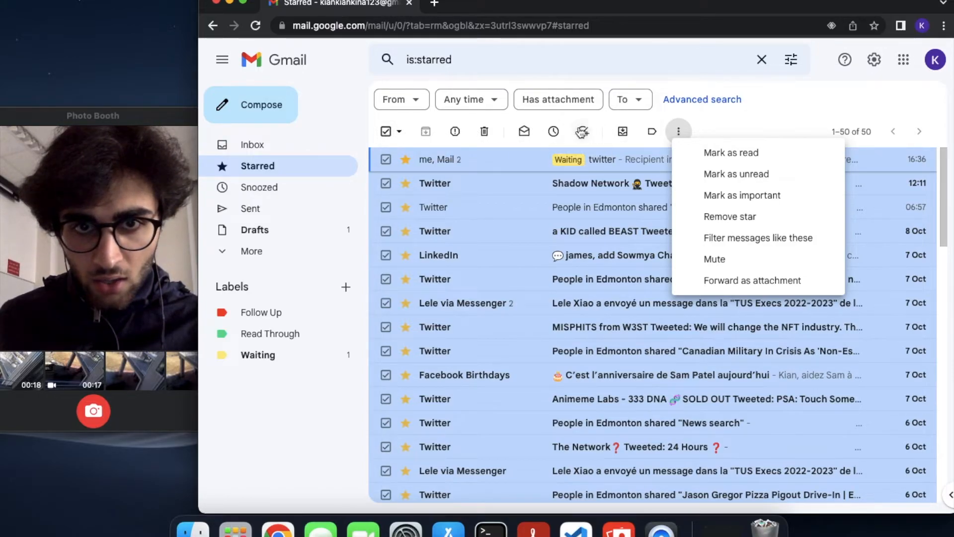
left_click(623, 132)
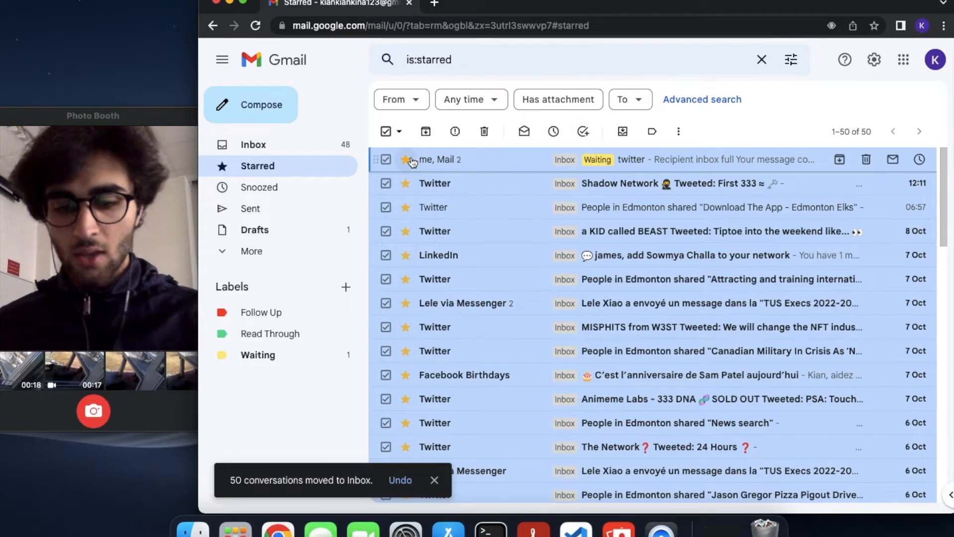
Return to the inbox and remove the stars from all 50 conversations
key("g")
key("i")
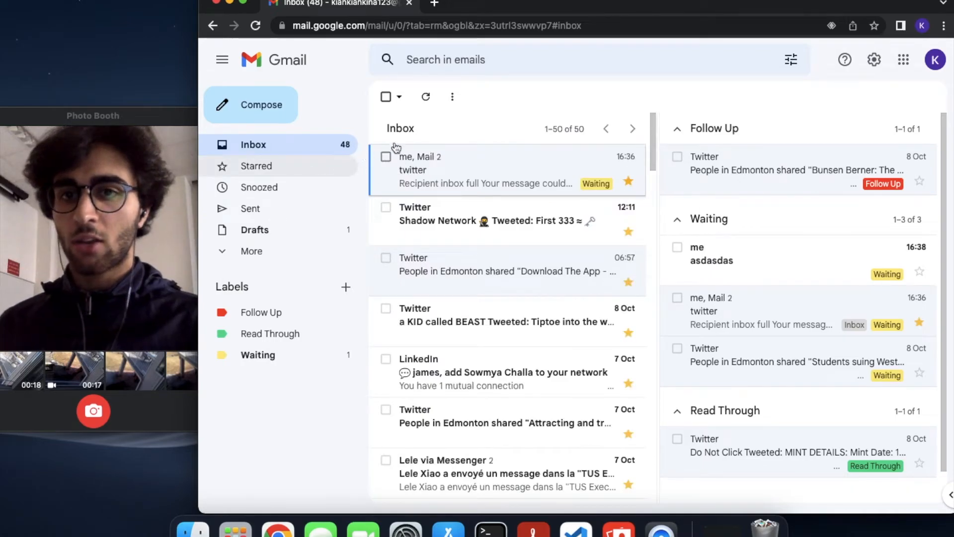
left_click(383, 98)
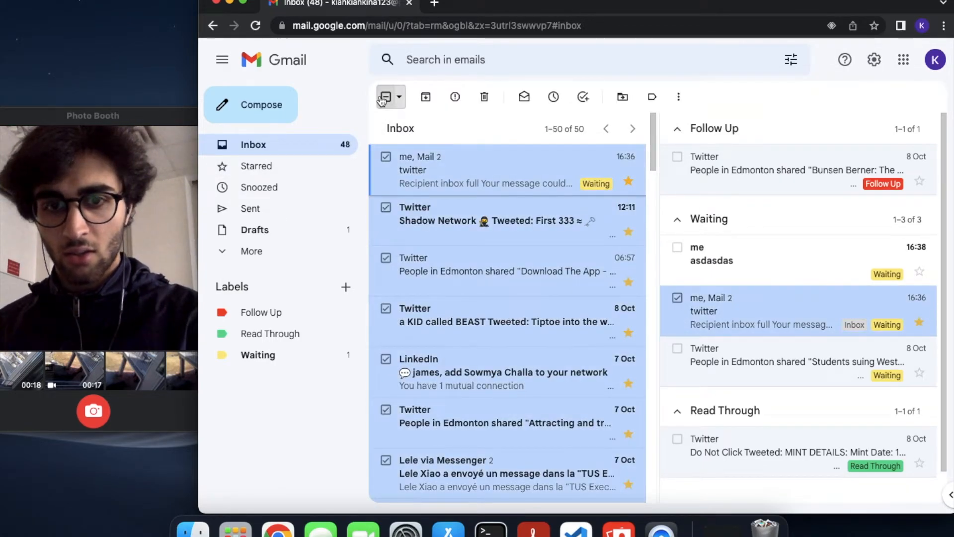
left_click(679, 96)
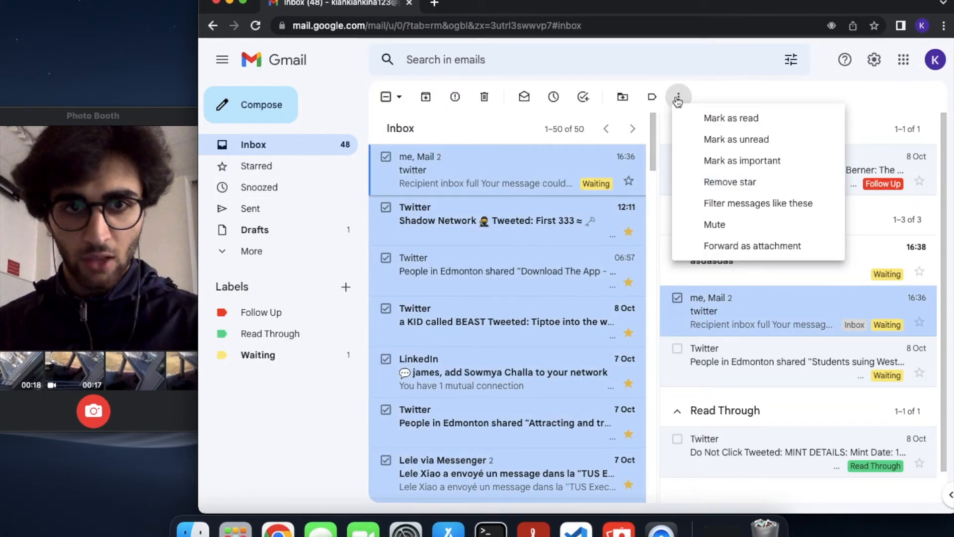
left_click(731, 183)
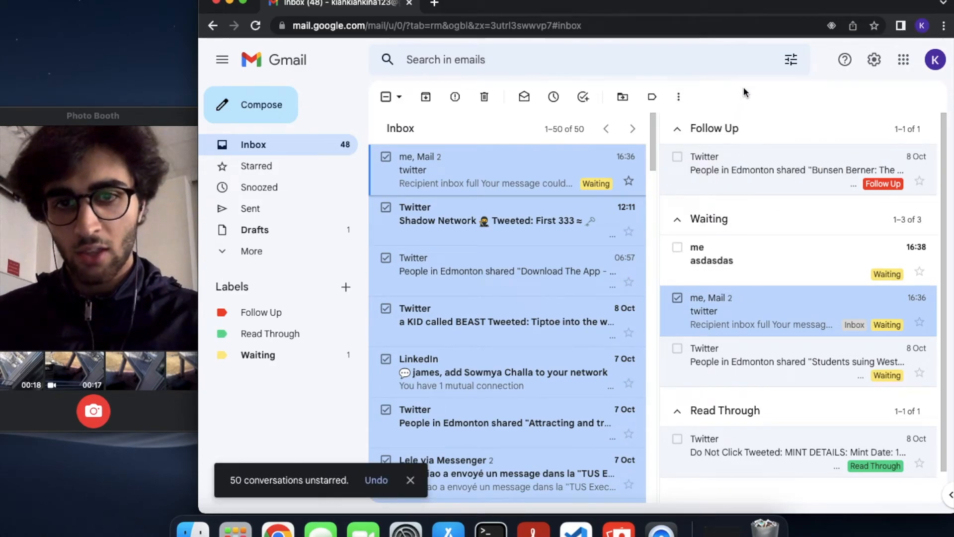
scroll(562, 240, "down", 10)
scroll(562, 240, "down", 10)
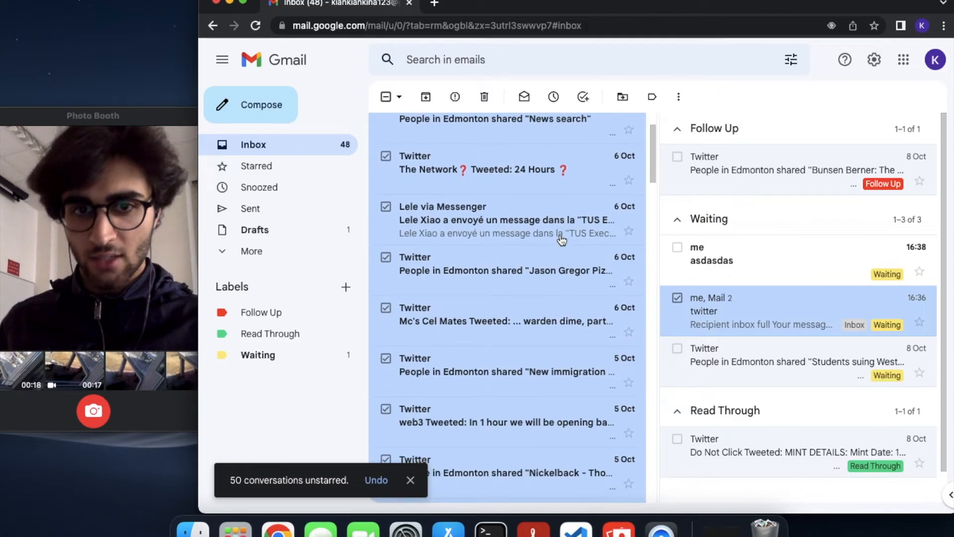
scroll(563, 240, "up", 15)
scroll(562, 241, "down", 10)
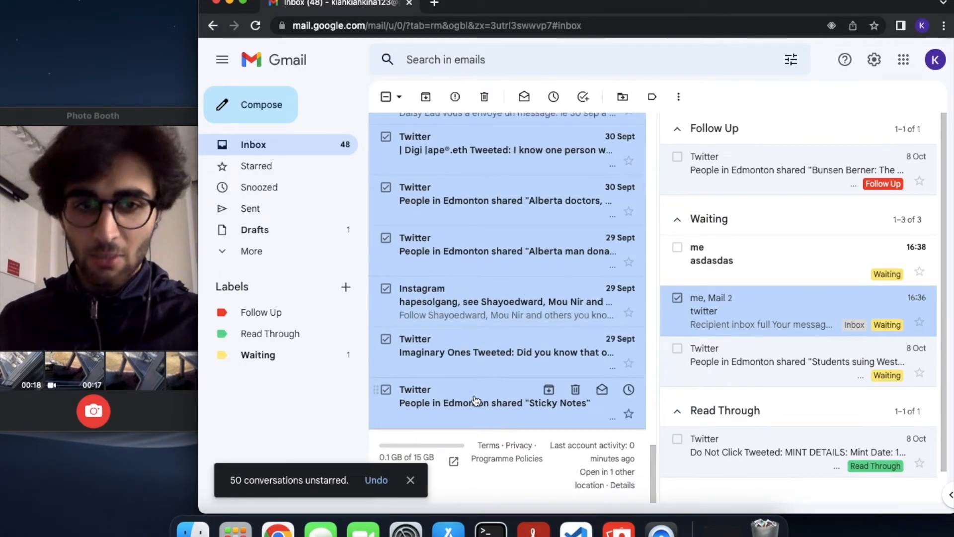
From the oldest Sticky Notes email, archive five emails in turn and mute the Messenger conversation
left_click(476, 400)
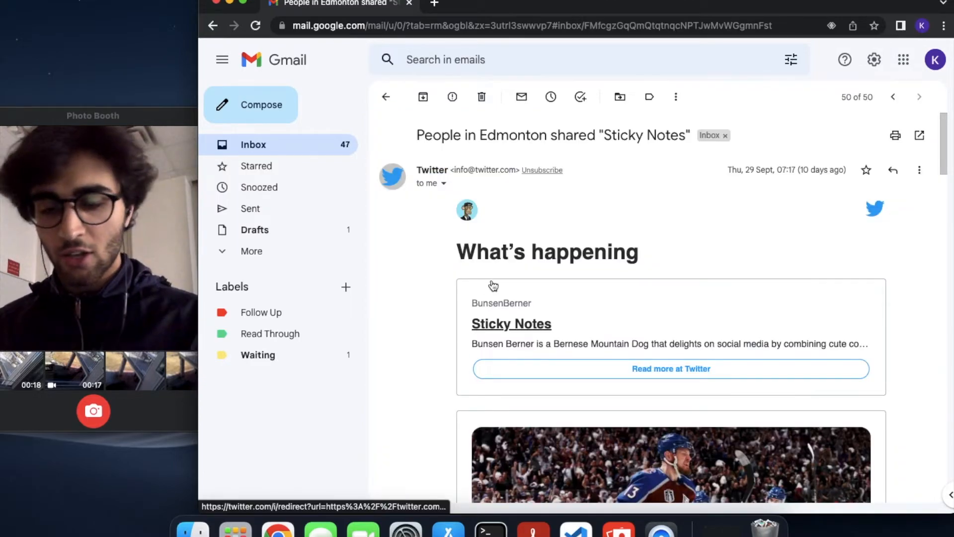
key("e")
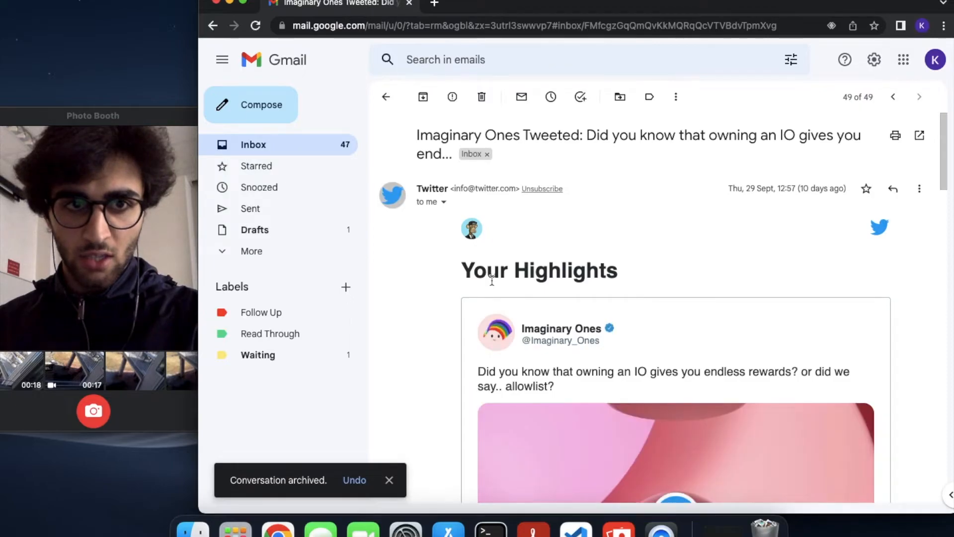
key("e")
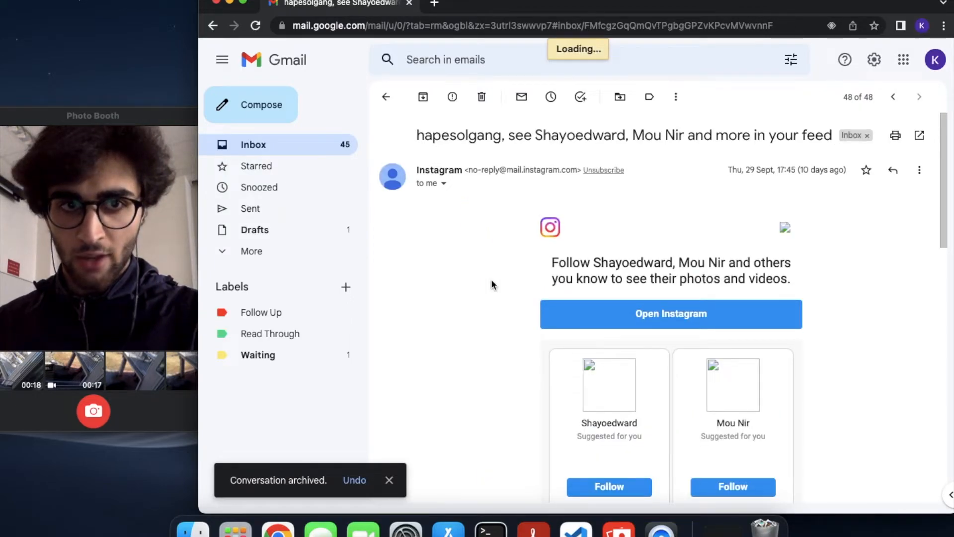
key("e")
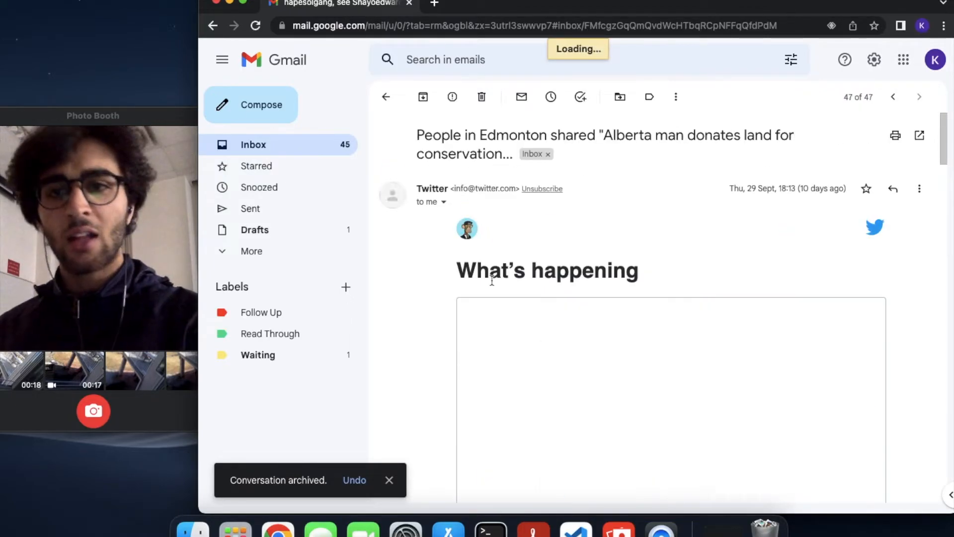
key("e")
key("e")
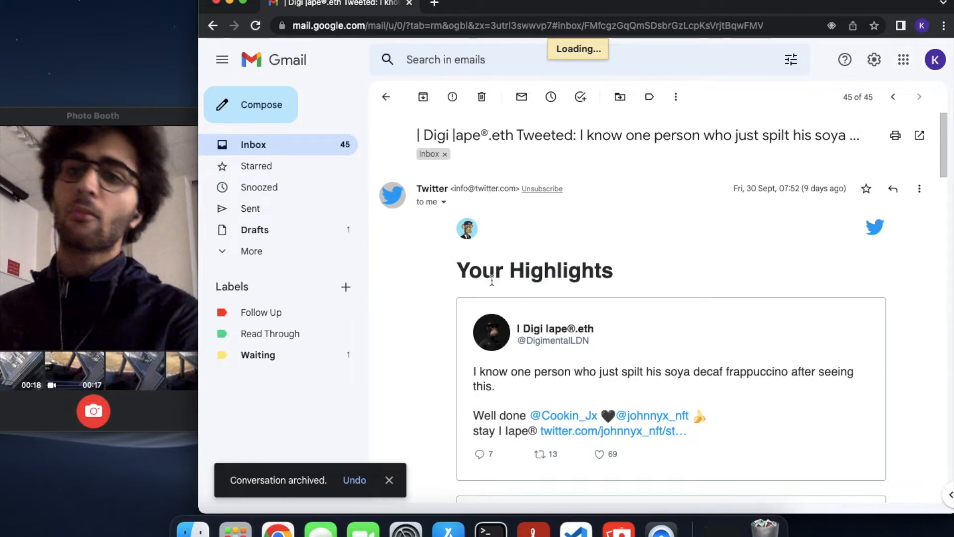
key("e")
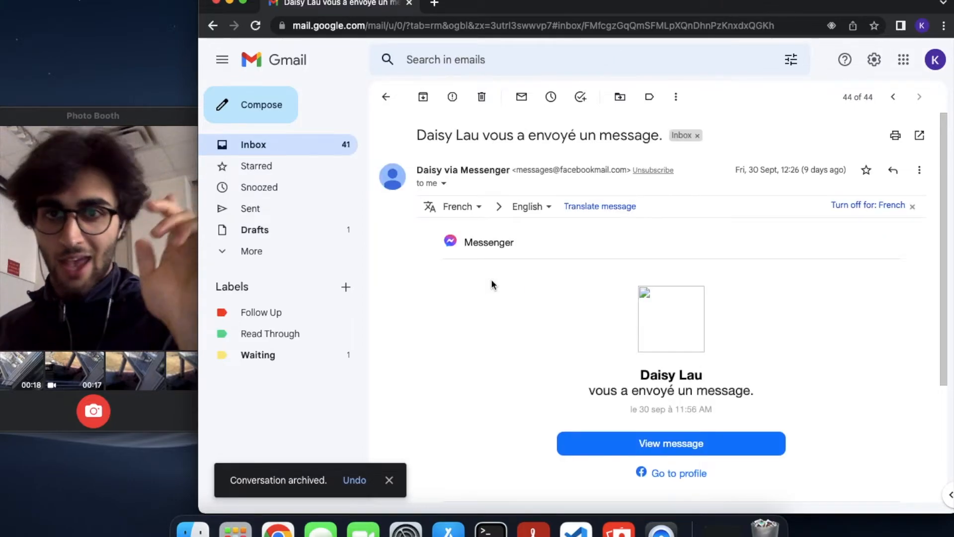
key("m")
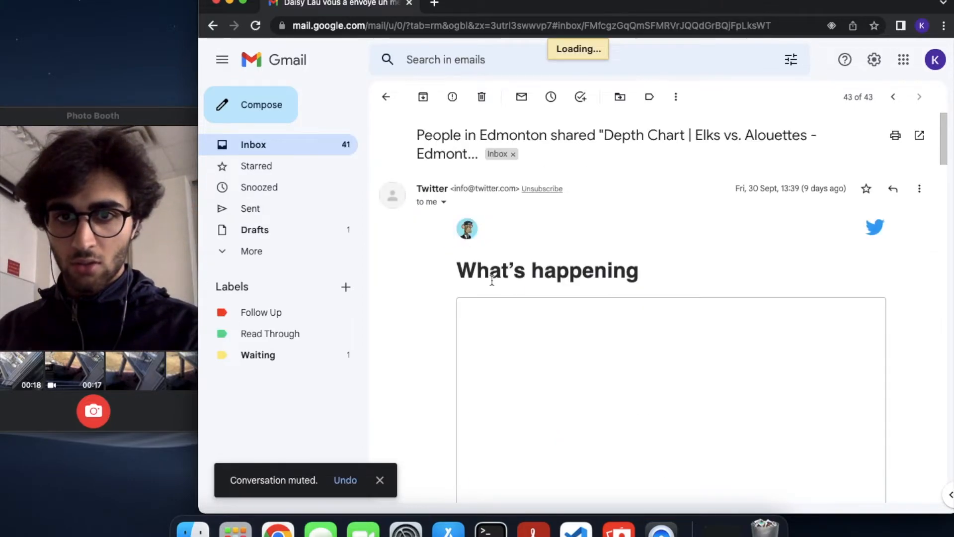
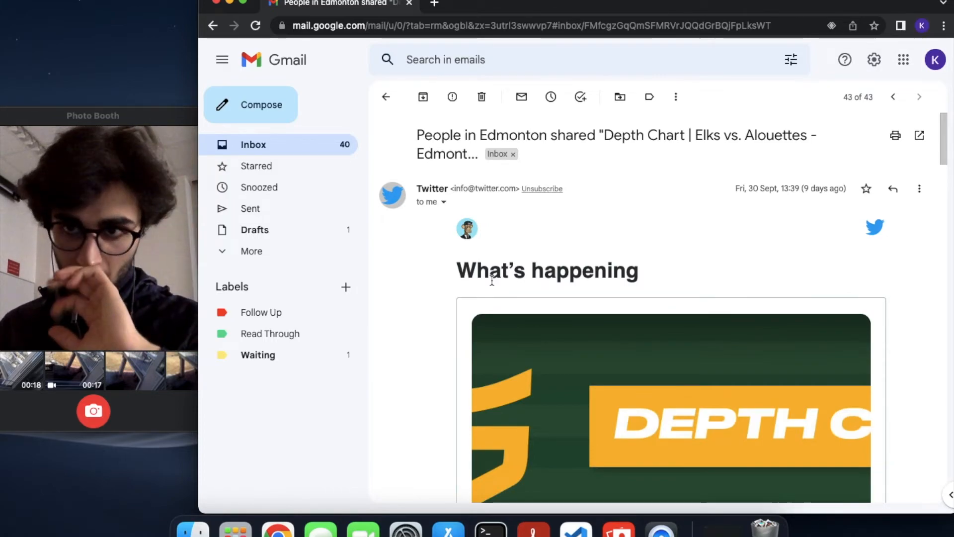
Archive seven Twitter and Messenger notification emails in a row, dropping the inbox from 40 to 29
key("e")
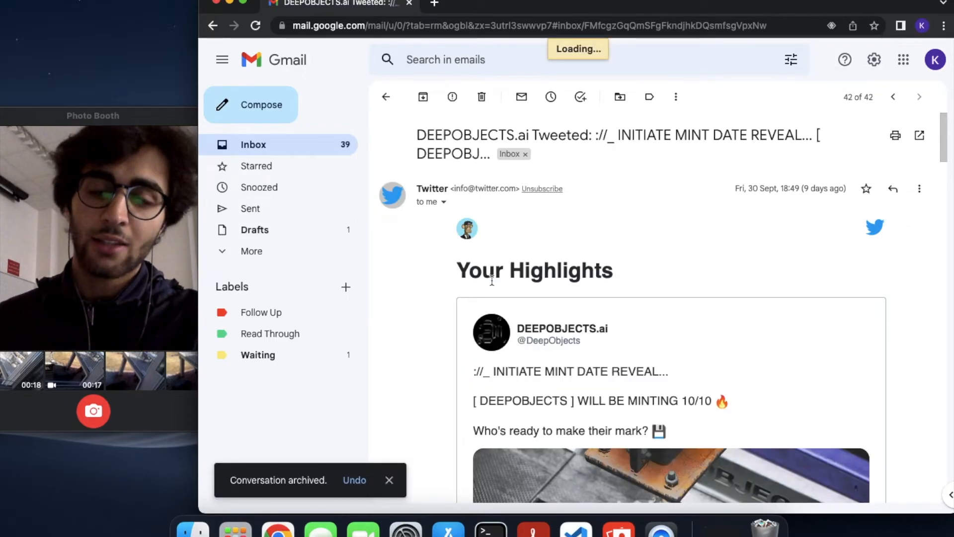
key("e")
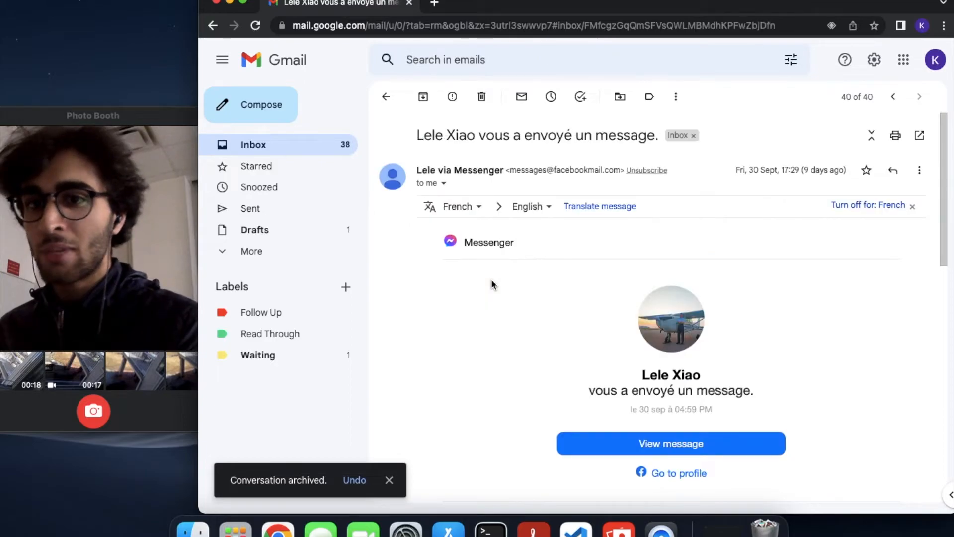
key("e")
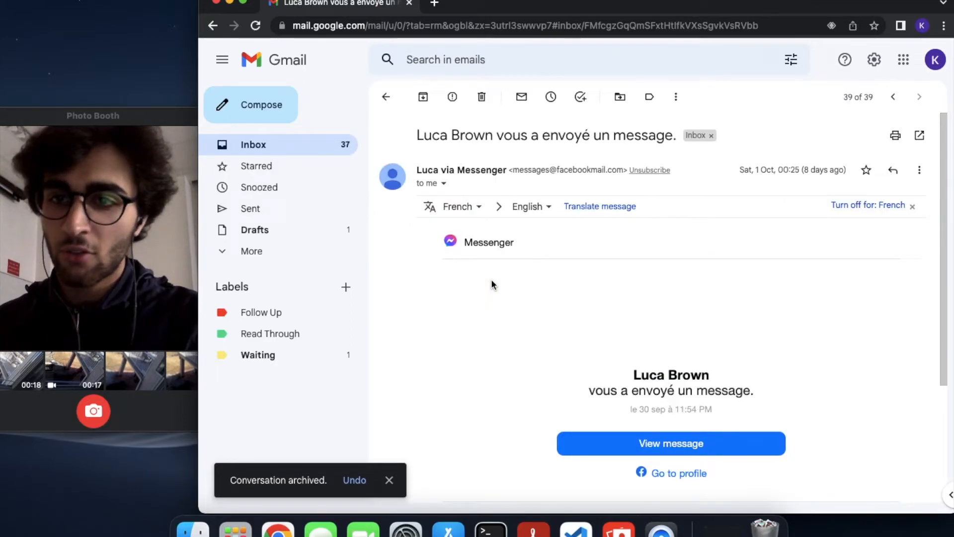
key("e")
key("e")
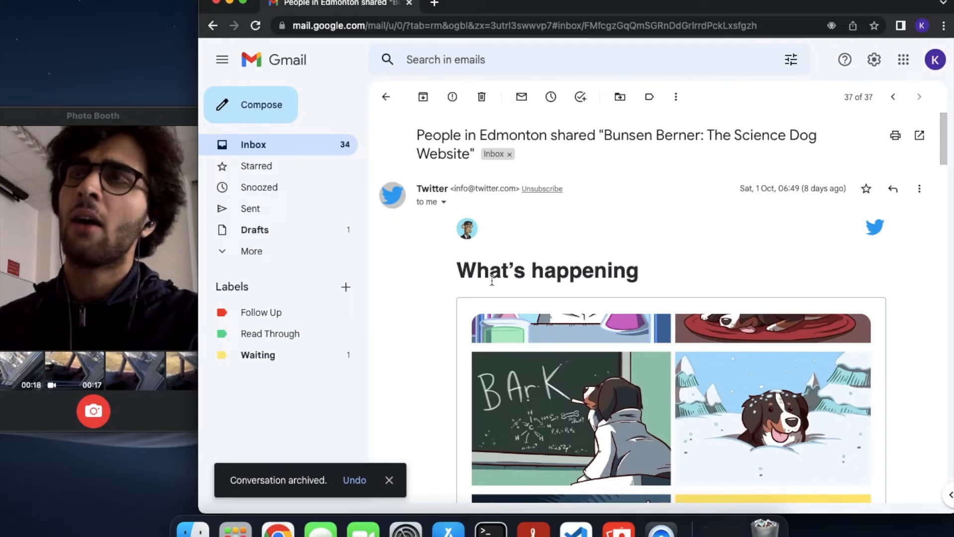
key("e")
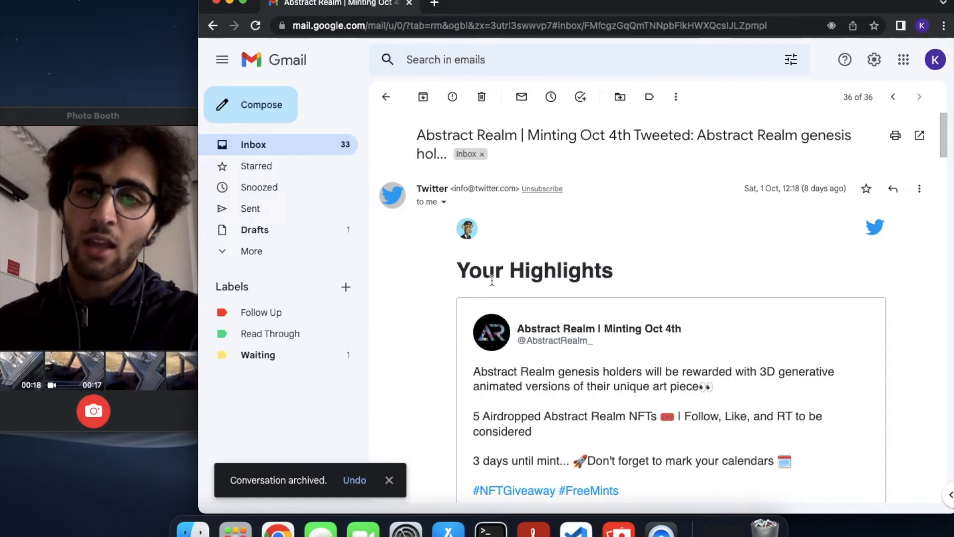
key("e")
key("e")
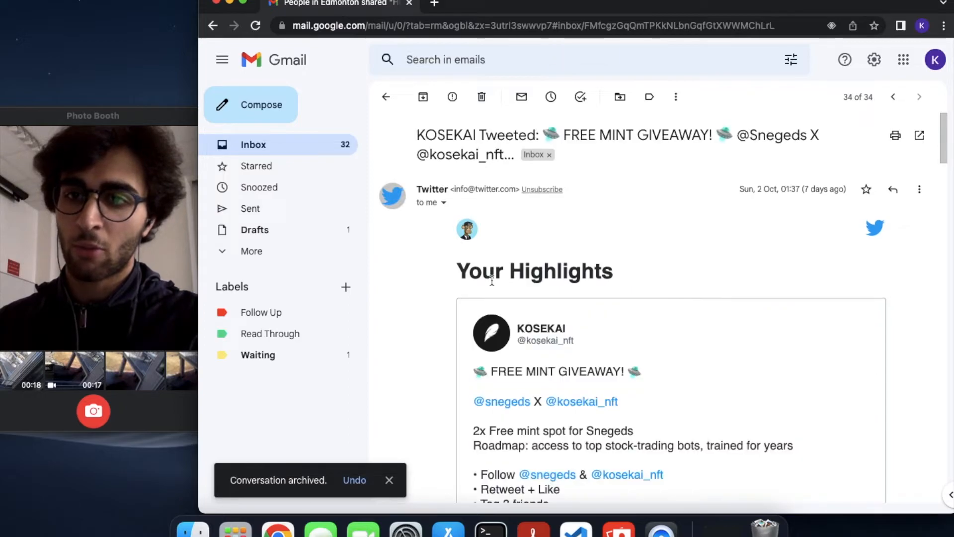
key("e")
key("e")
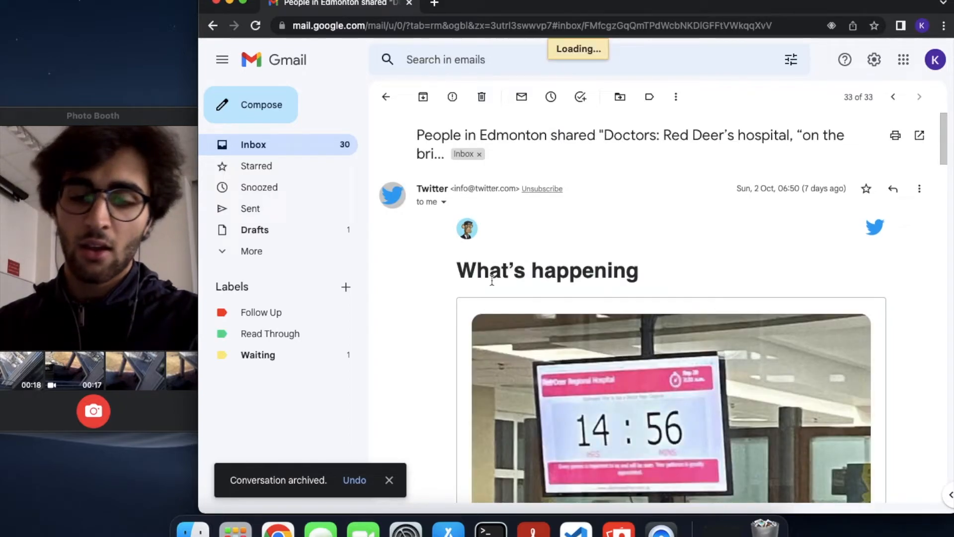
key("b")
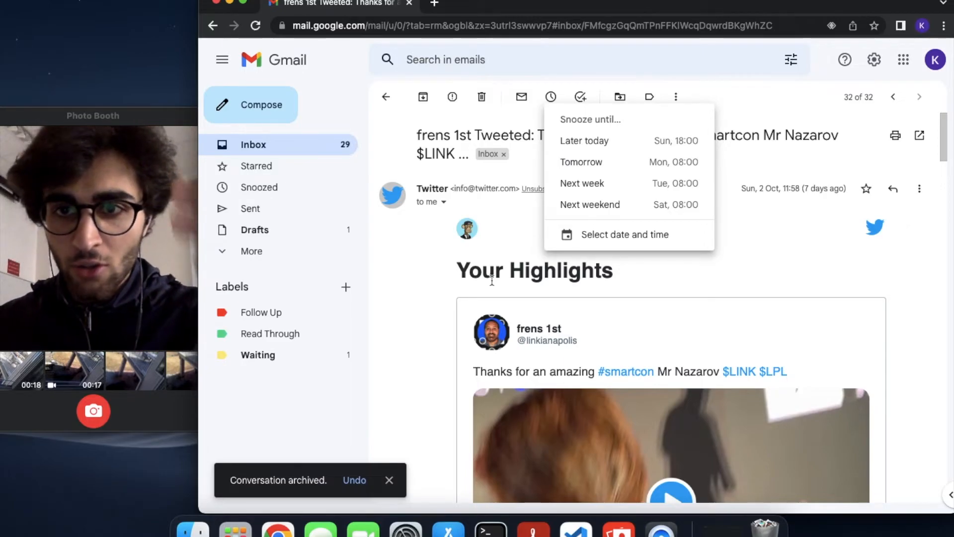
Snooze the frens 1st tweet email until Next week, leaving 28 emails in the inbox
key("Down")
key("Down")
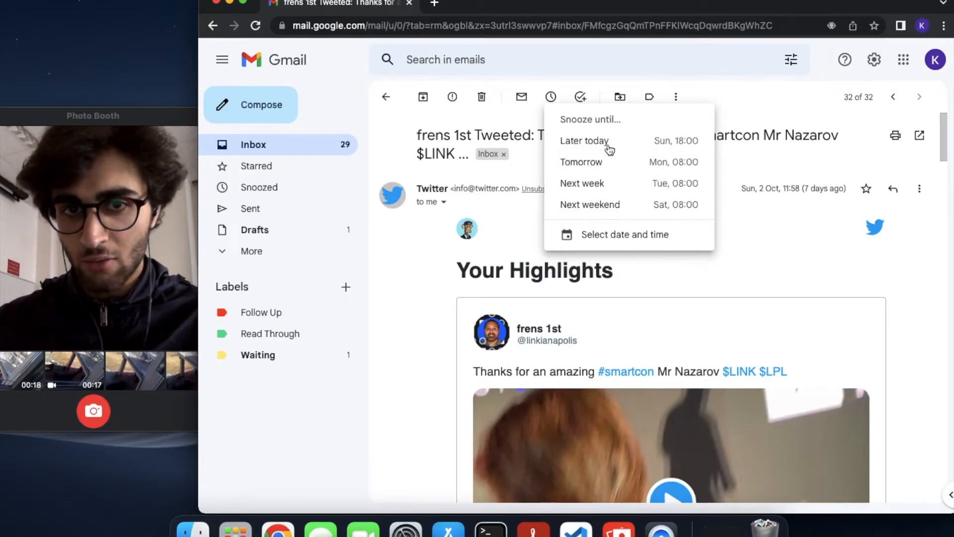
key("Down")
key("Down")
key("Down")
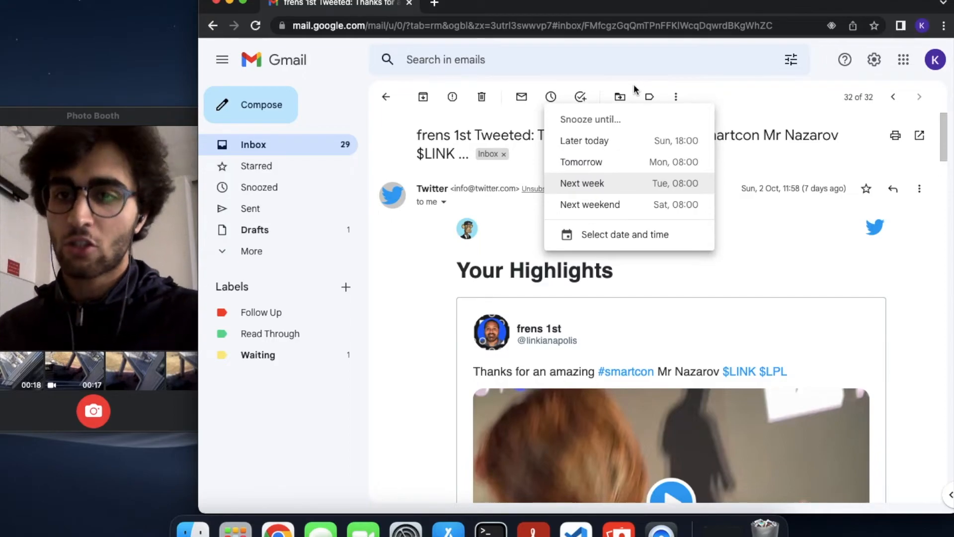
key("Return")
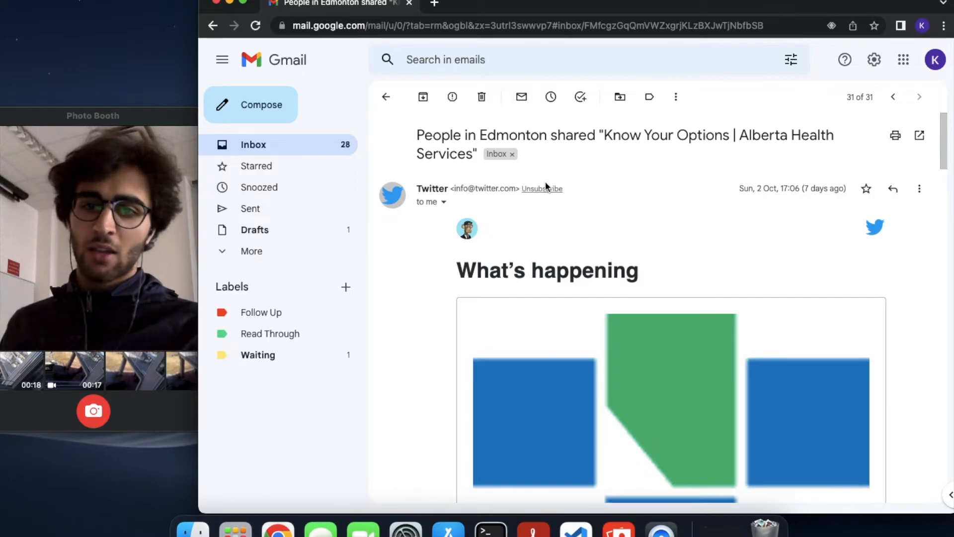
Check the Snoozed list to confirm the frens 1st email is snoozed until Tue, 11 Oct
left_click(281, 190)
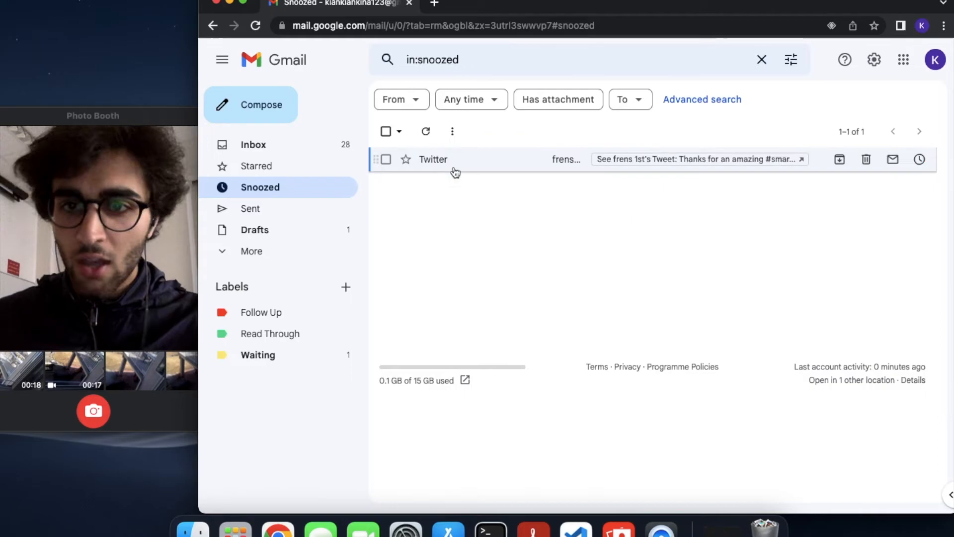
left_click(684, 169)
key("super+w")
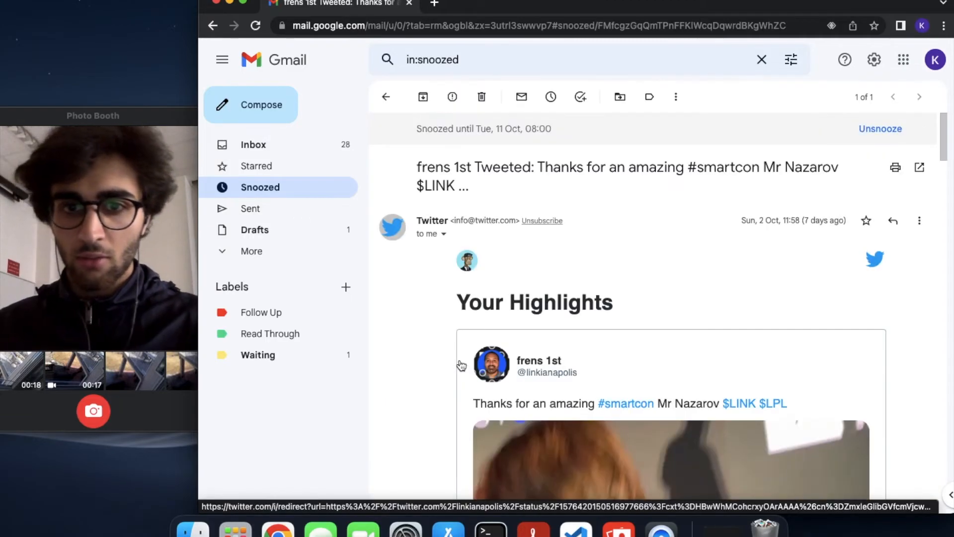
scroll(628, 416, "down", 10)
scroll(629, 417, "up", 5)
scroll(629, 417, "down", 15)
scroll(629, 417, "up", 20)
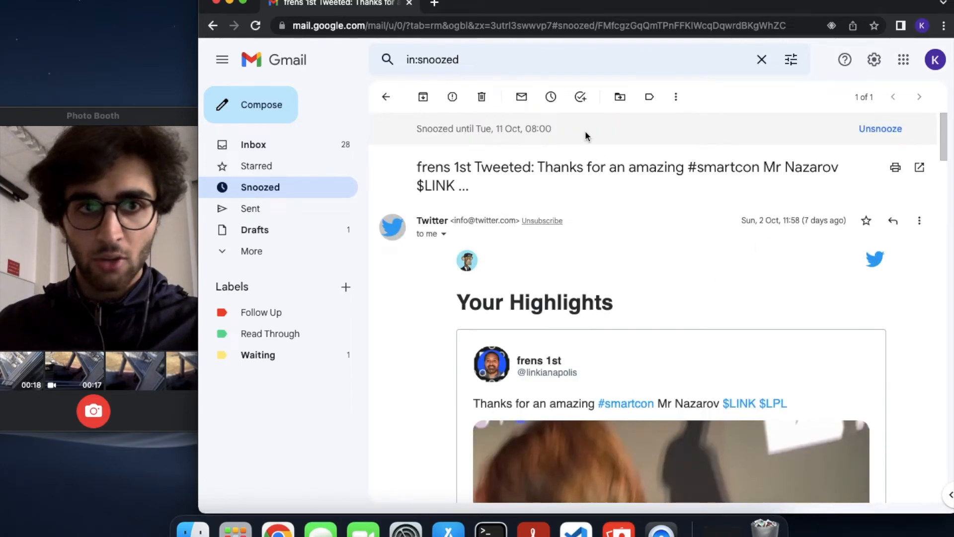
Back in the inbox, open the oldest email at the bottom and archive the Know Your Options email
key("g")
key("i")
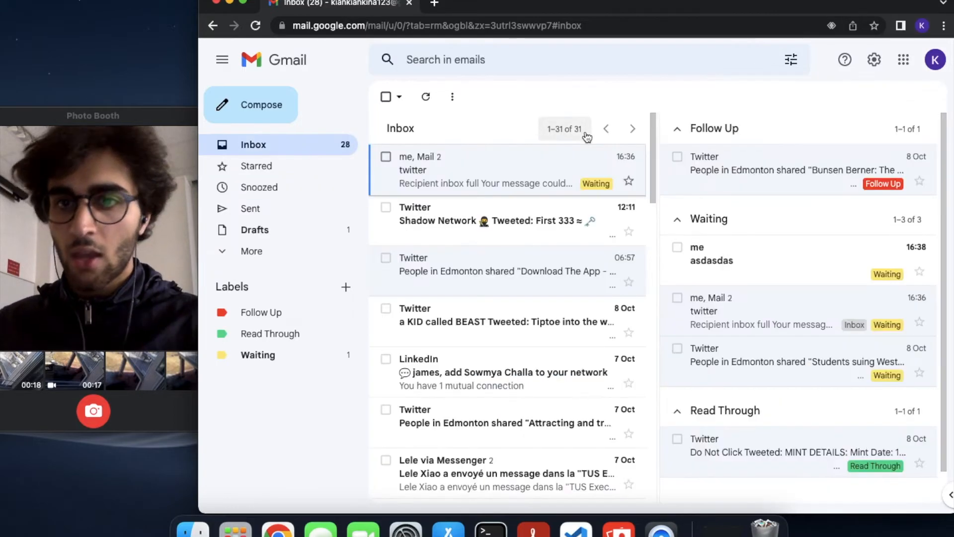
scroll(526, 343, "down", 7)
scroll(526, 343, "down", 10)
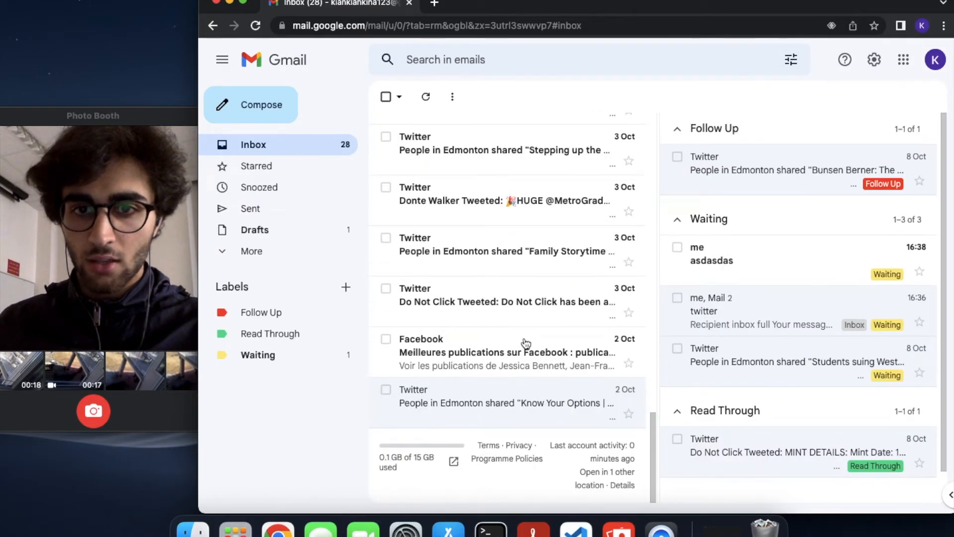
left_click(481, 398)
key("e")
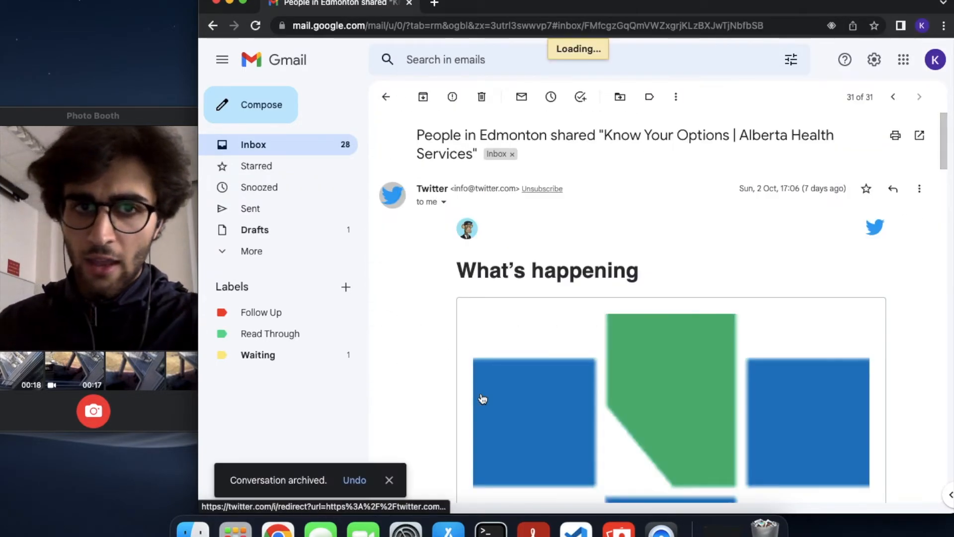
File the Do Not Click email under Read Through and the Family Storytime email under Waiting
key("v")
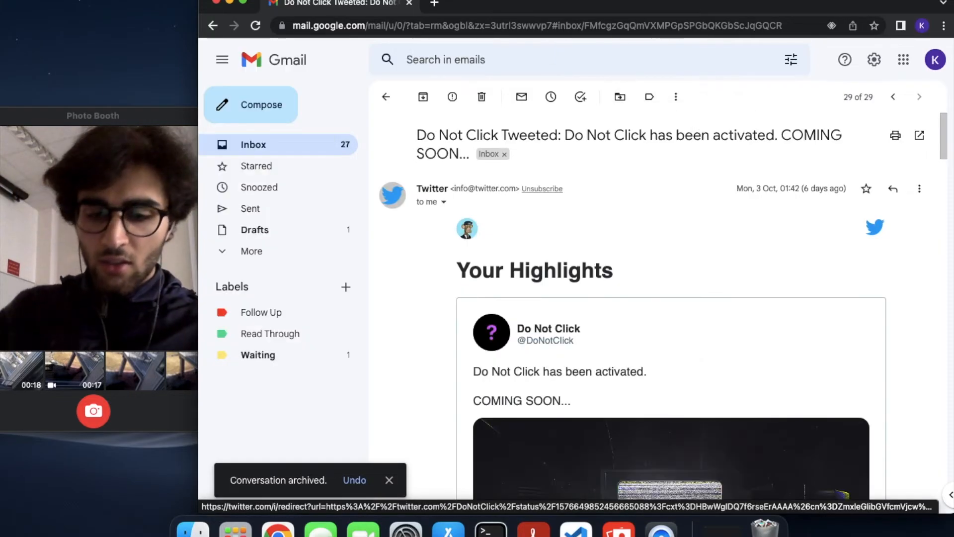
key("v")
key("Down")
key("Down")
key("Return")
key("v")
key("v")
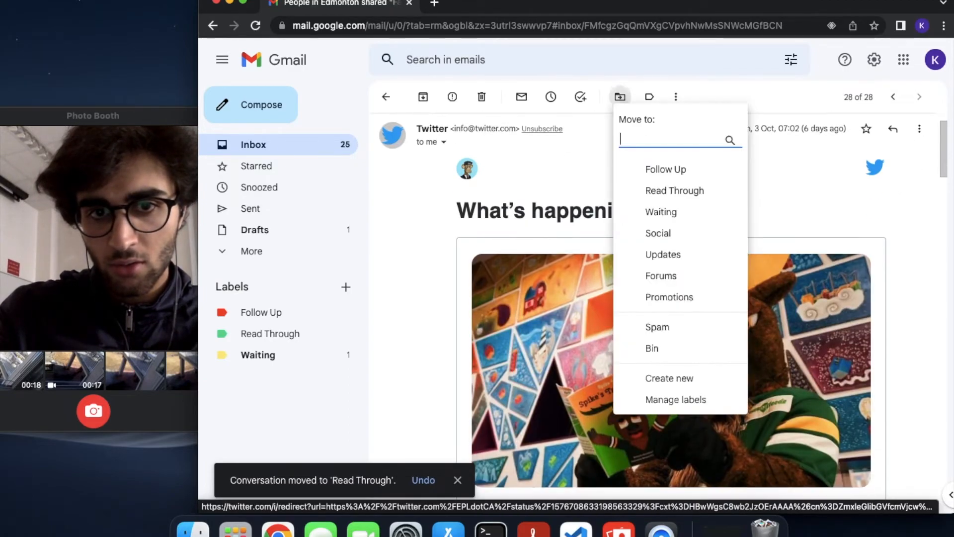
key("Down")
key("Down")
key("Down")
key("Return")
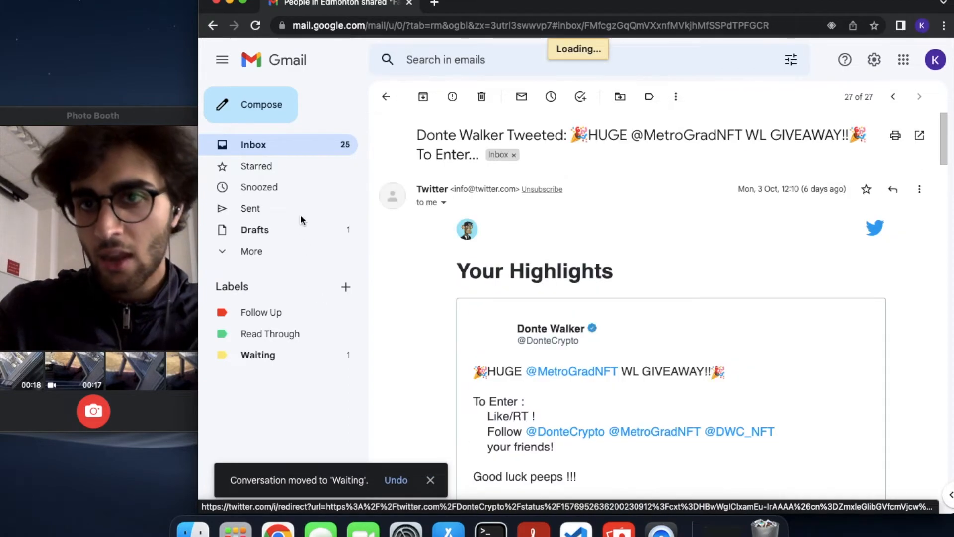
Select all 27 remaining inbox conversations and archive them, leaving the inbox empty
left_click(328, 146)
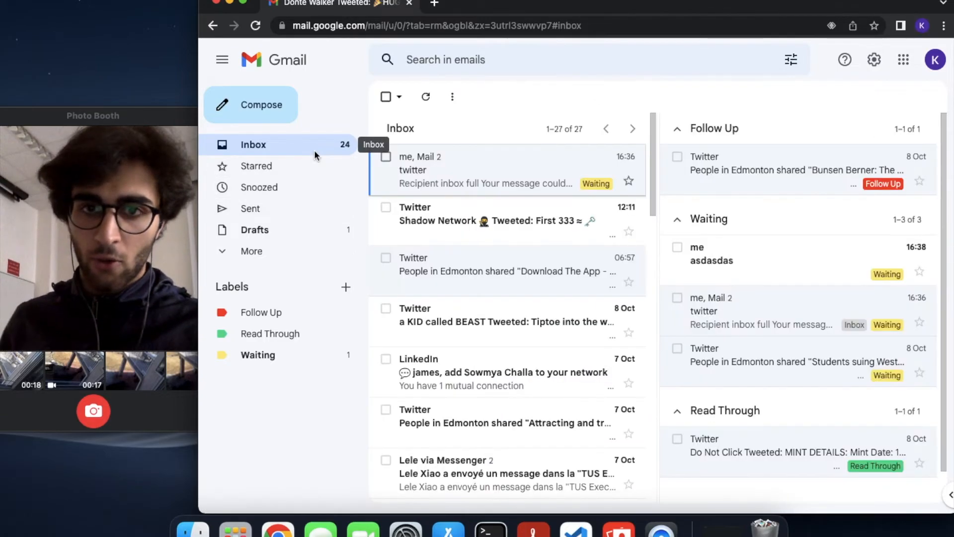
left_click(385, 97)
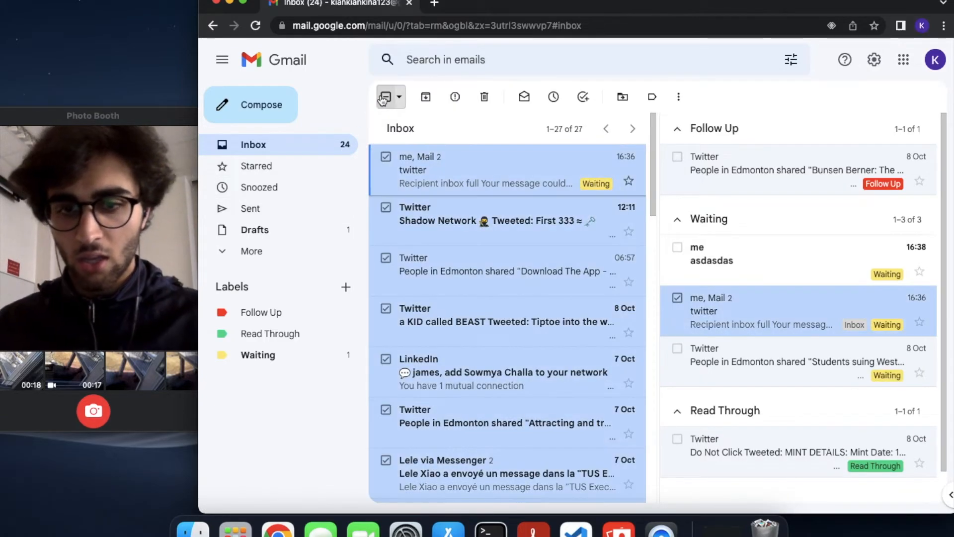
left_click(426, 96)
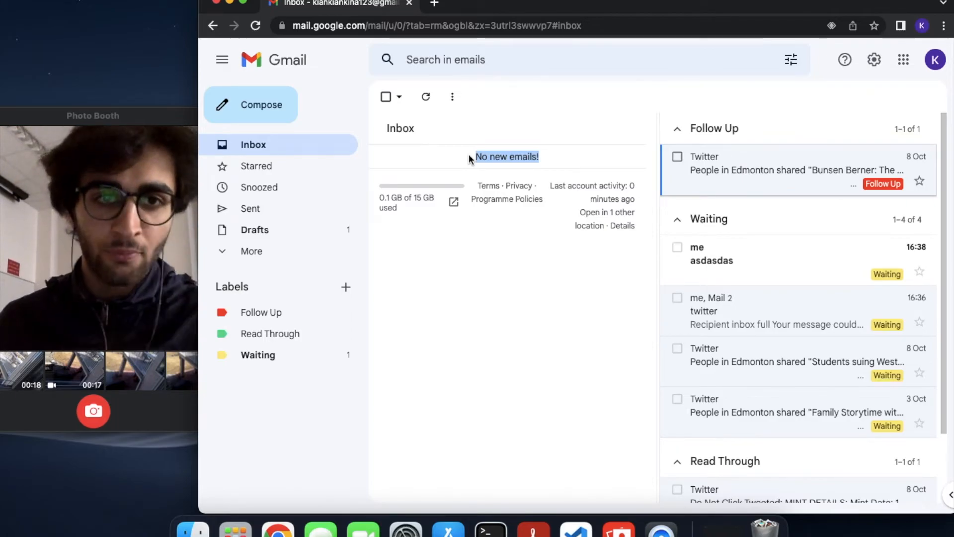
Widen the Follow Up, Waiting and Read Through panel beside the empty inbox and scroll through it
scroll(730, 348, "down", 2)
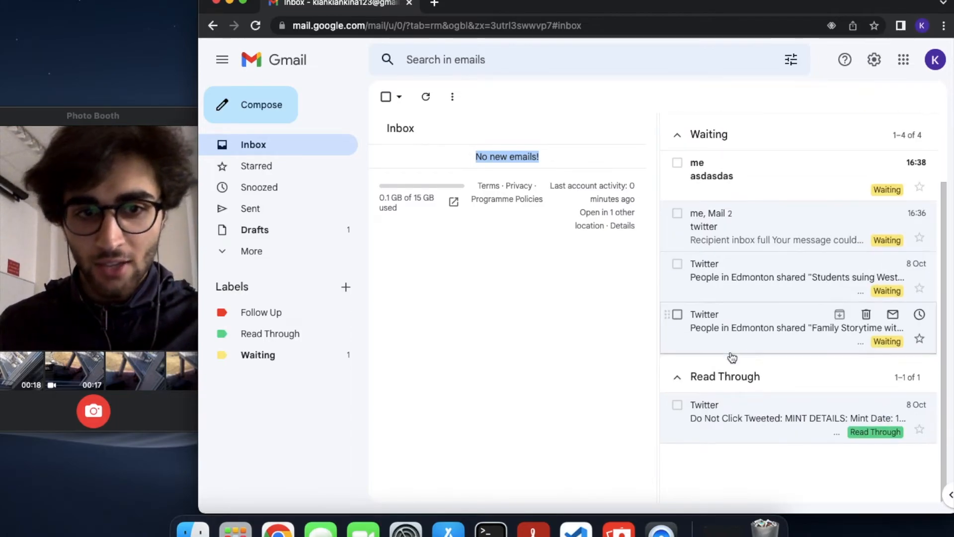
scroll(716, 229, "up", 2)
left_click(512, 381)
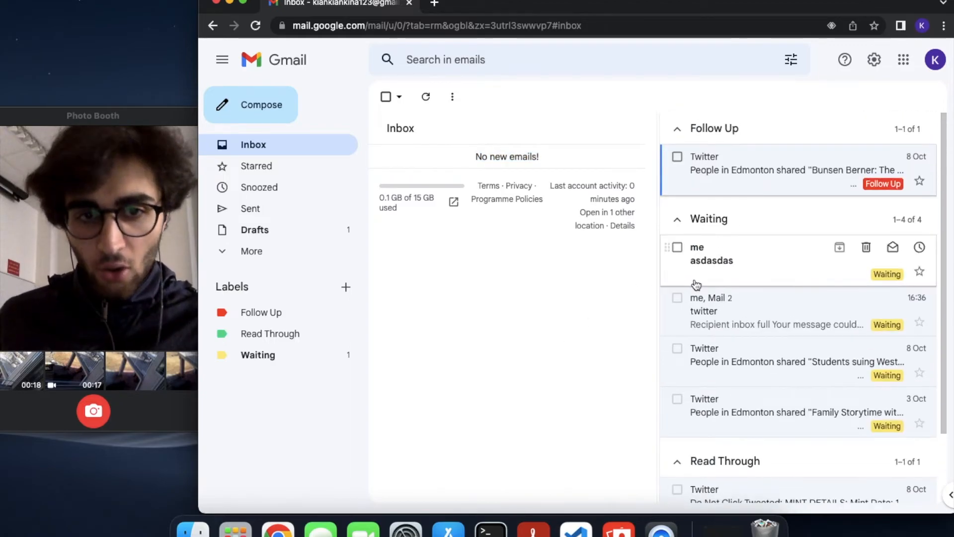
left_click_drag(658, 271, 621, 284)
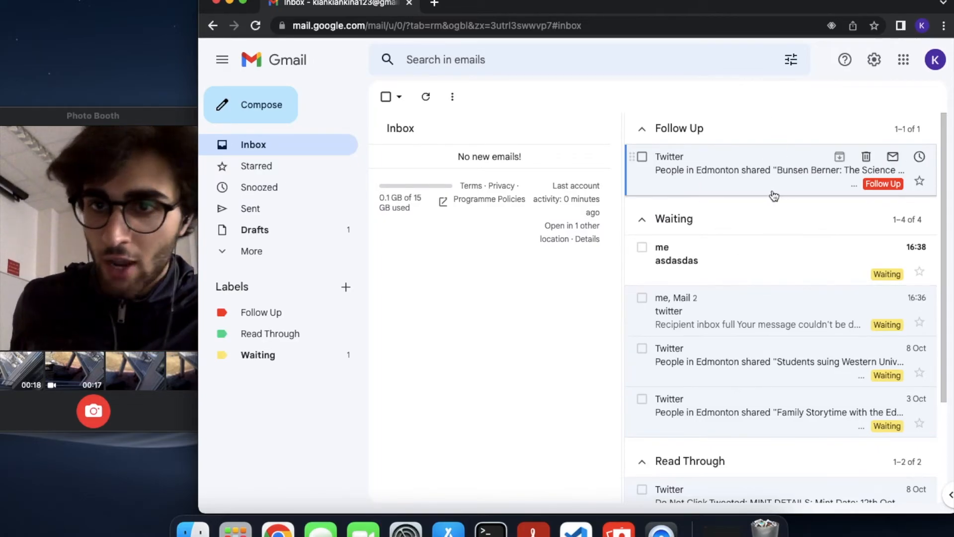
scroll(765, 299, "down", 3)
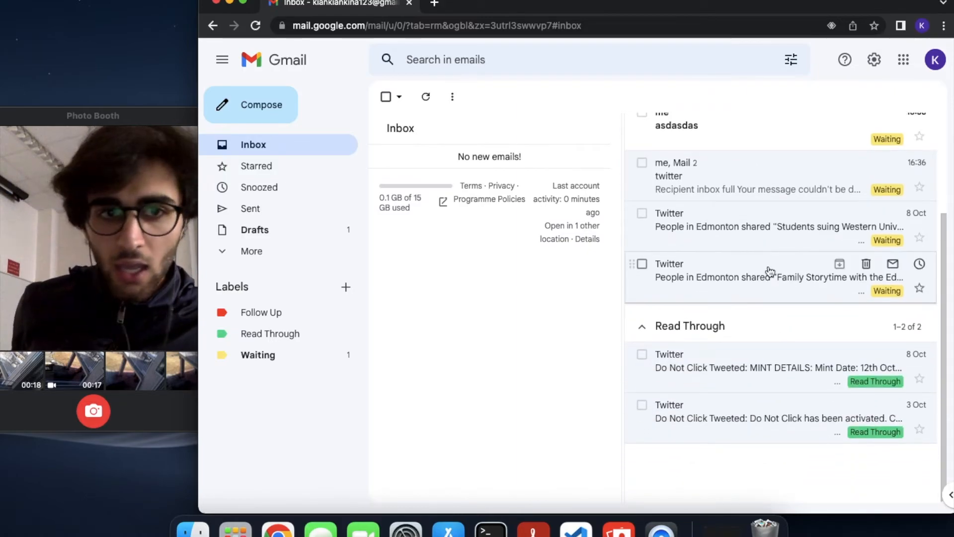
scroll(770, 271, "up", 2)
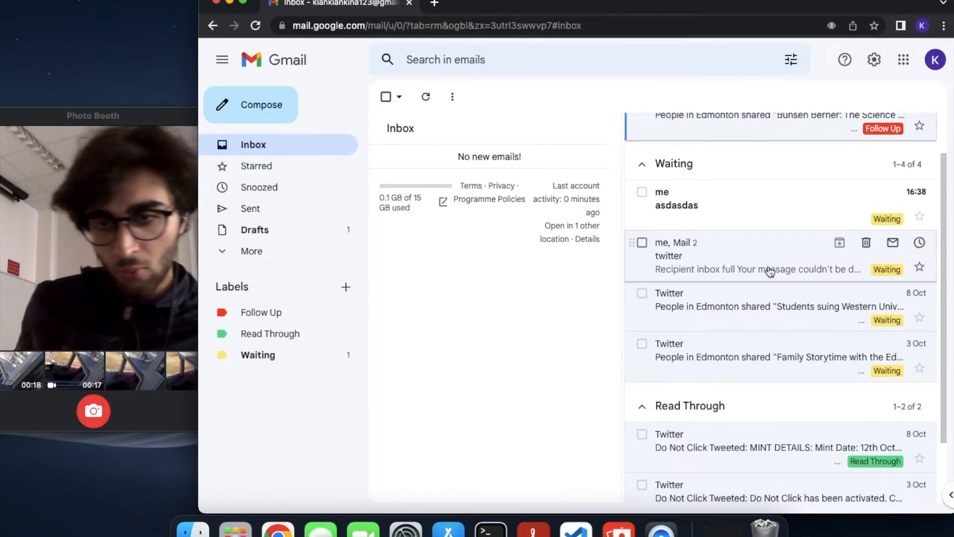
Open the Family Storytime email from the Waiting section, browsing the neighbouring conversations
left_click(731, 365)
scroll(731, 366, "down", 5)
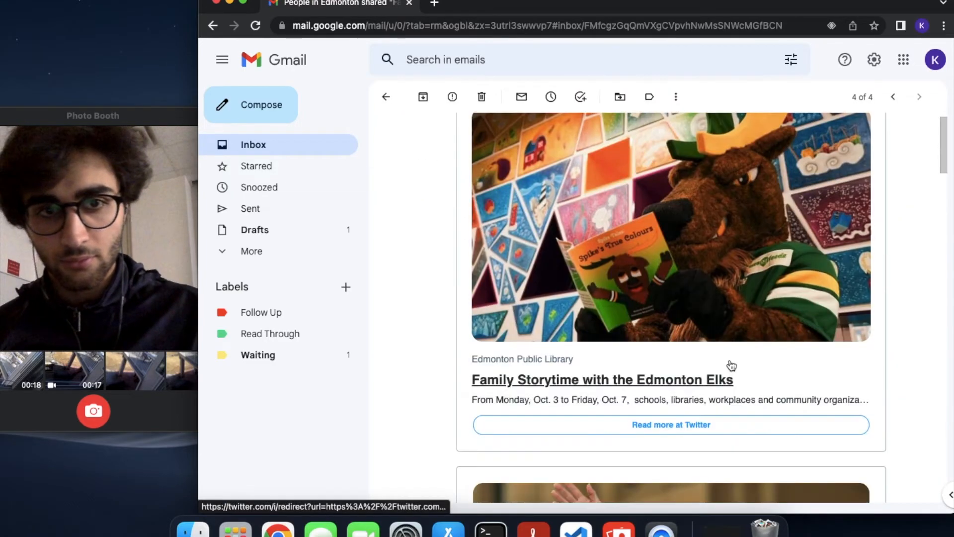
scroll(731, 365, "down", 10)
scroll(754, 278, "up", 20)
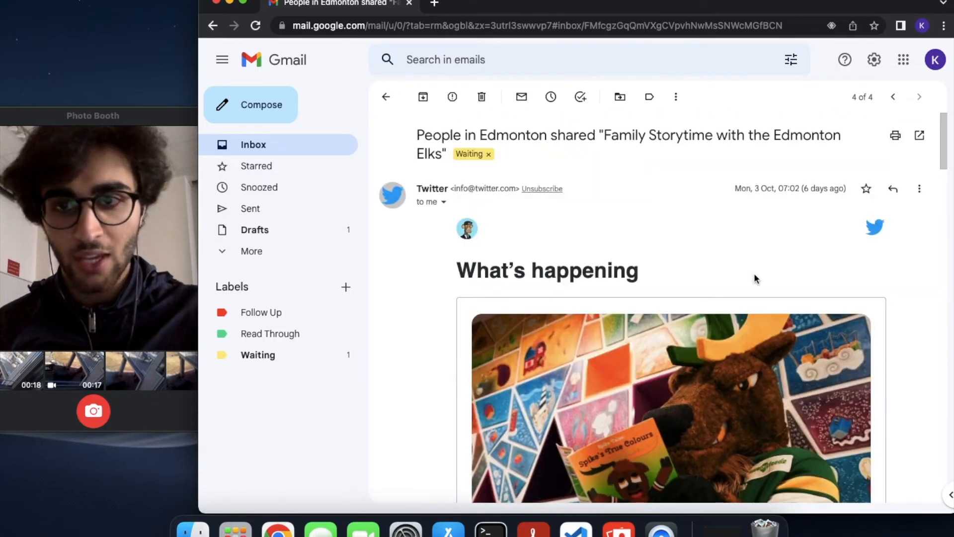
key("k")
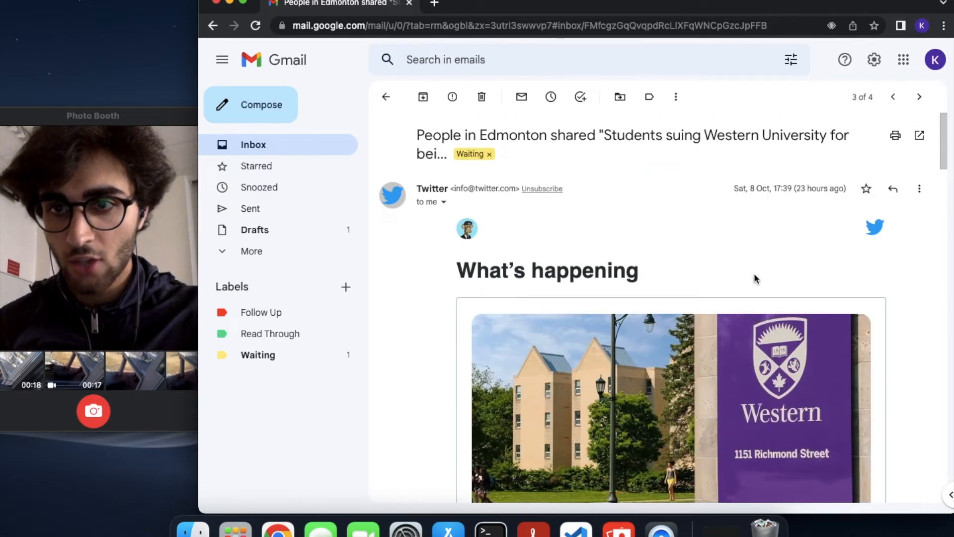
key("k")
key("j")
key("j")
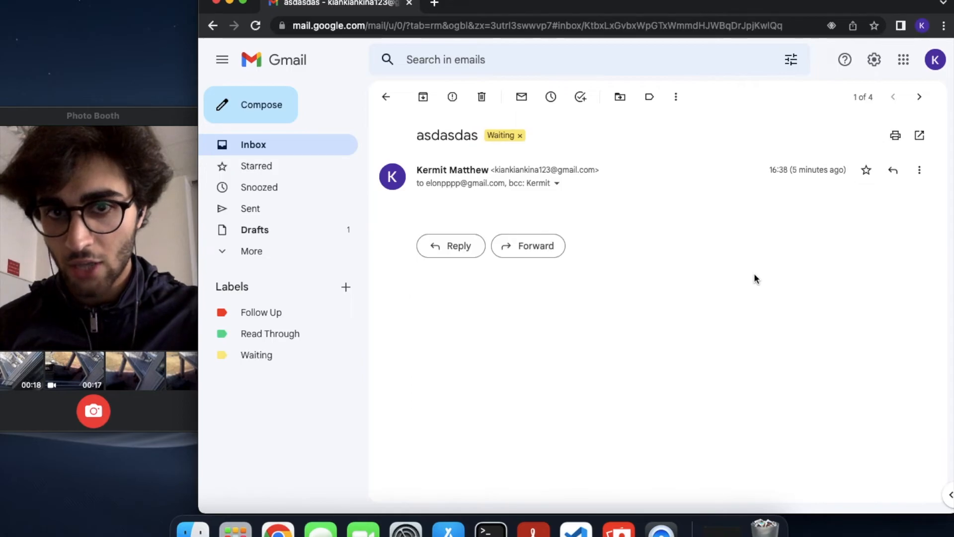
key("k")
key("j")
key("j")
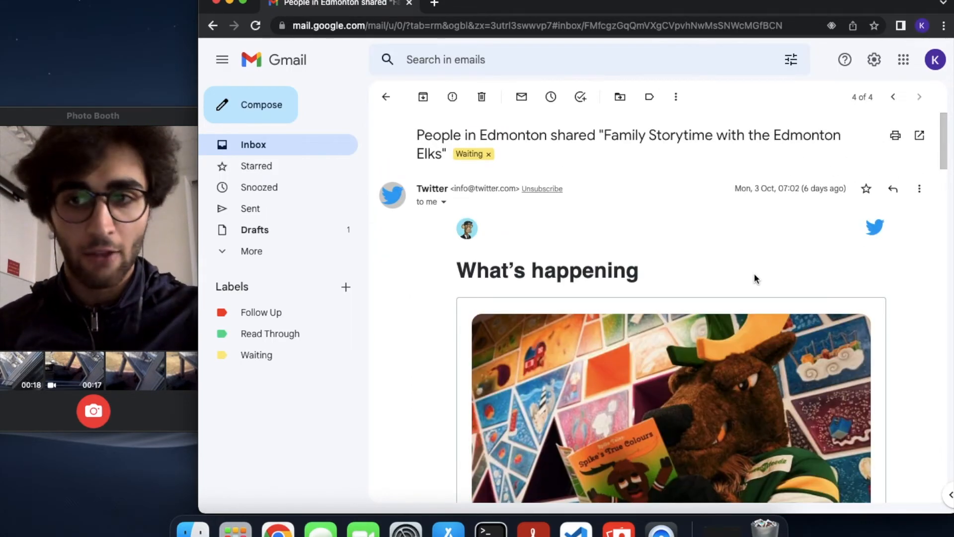
Remove the Waiting label from the Family Storytime email
key("l")
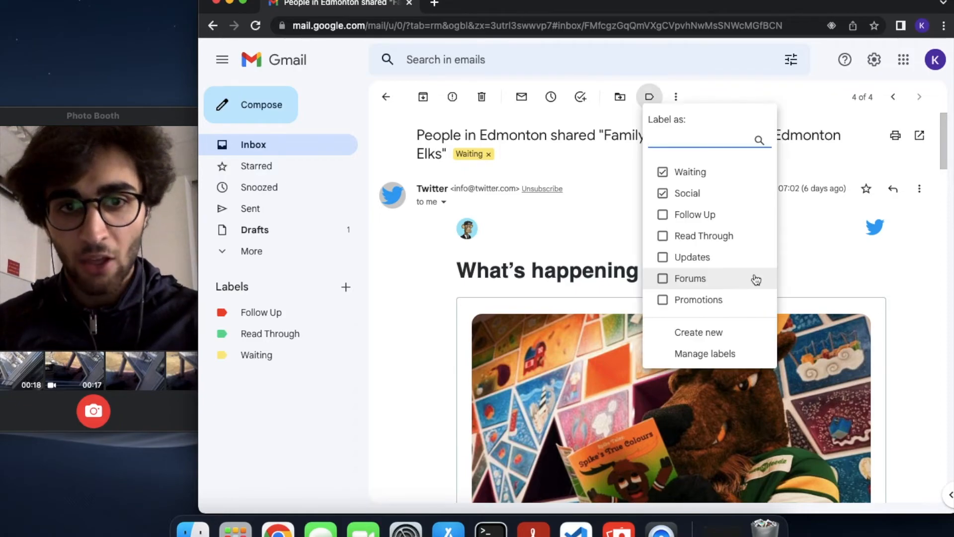
key("Up")
key("Up")
key("Up")
key("Up")
key("Up")
key("Up")
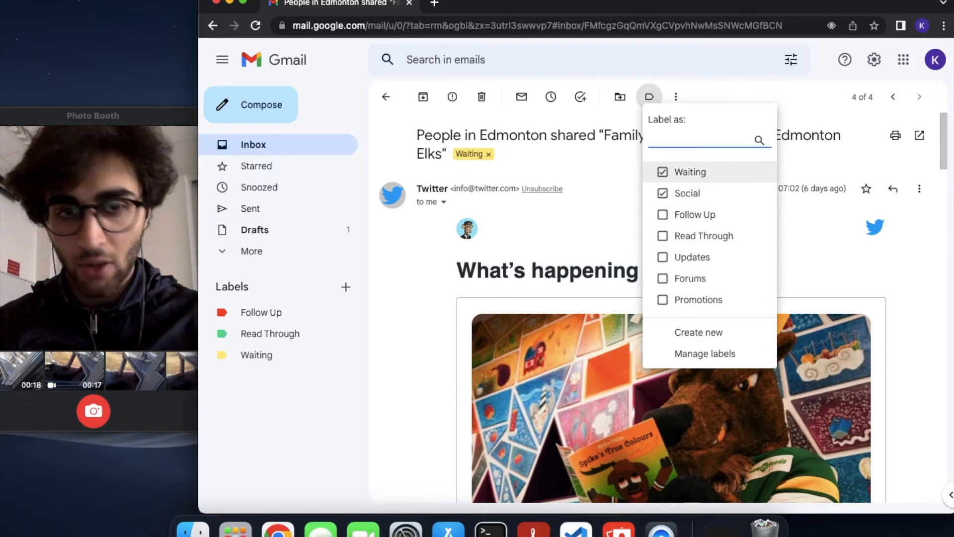
key("Return")
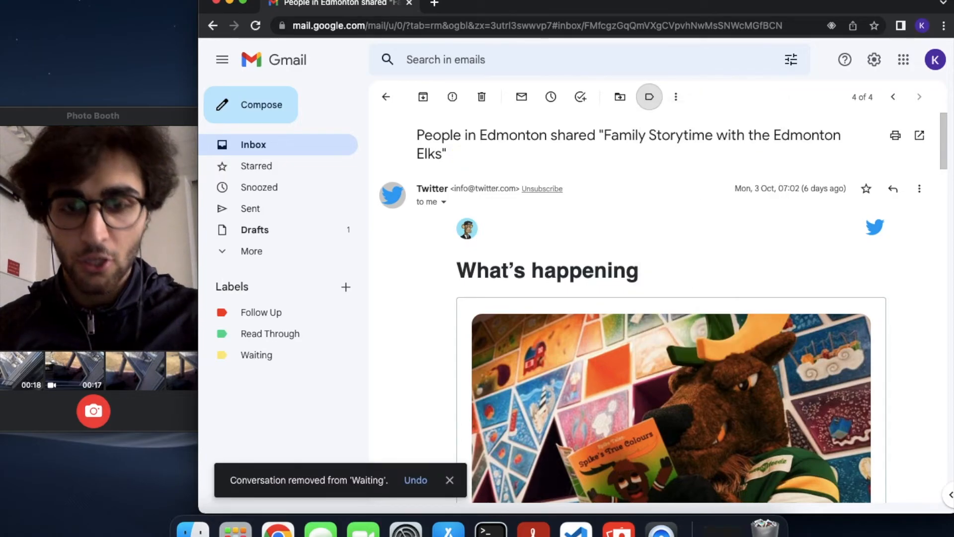
key("k")
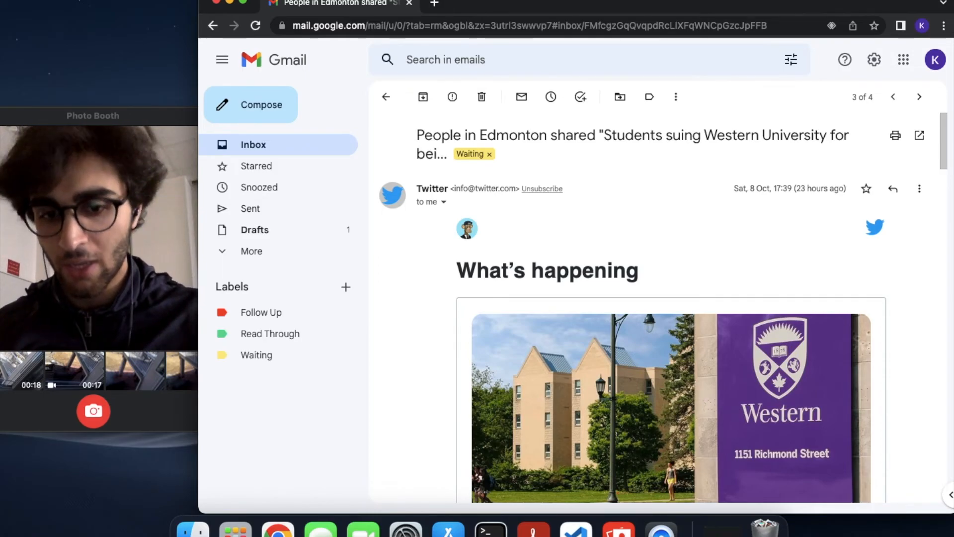
Remove the Waiting label from the Western University and twitter conversations
key("l")
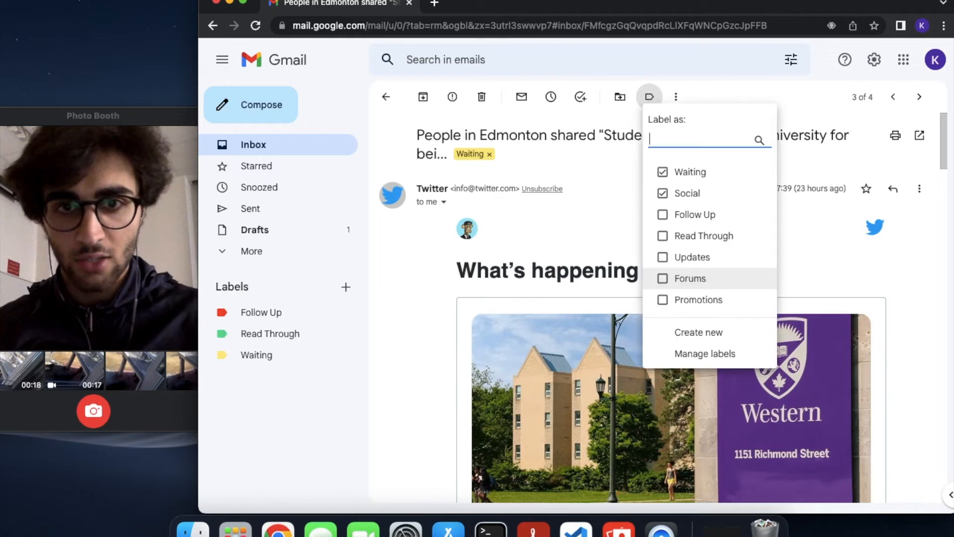
key("Up")
key("Up")
key("Up")
key("Up")
key("Up")
key("Up")
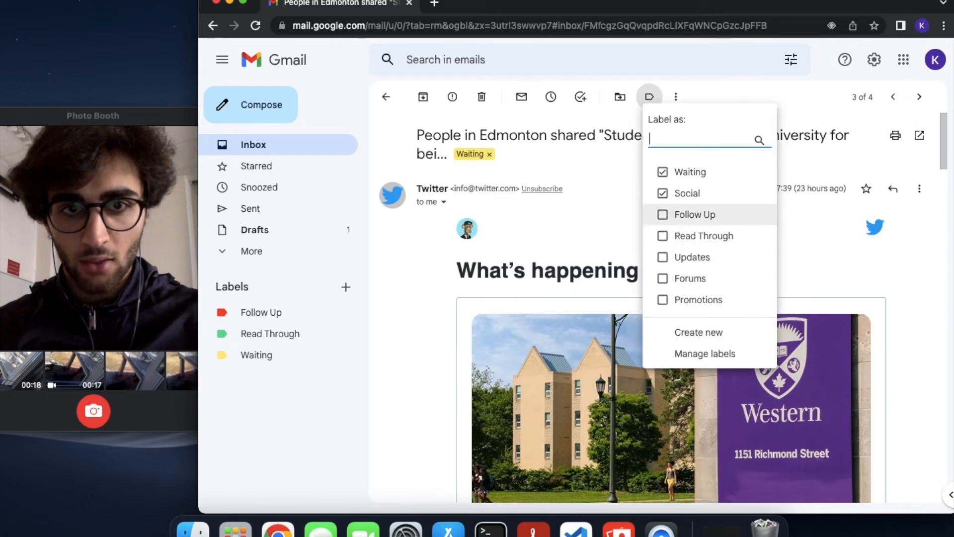
key("Return")
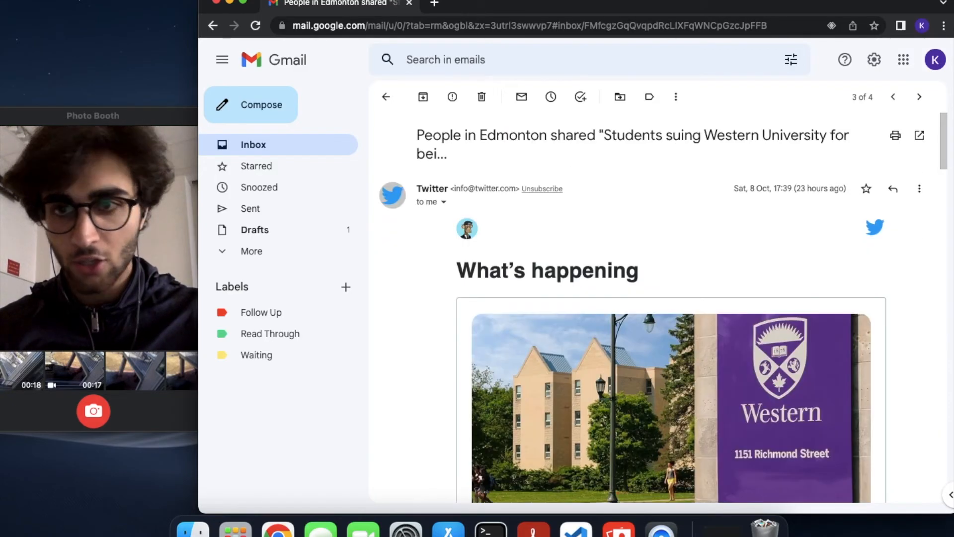
key("k")
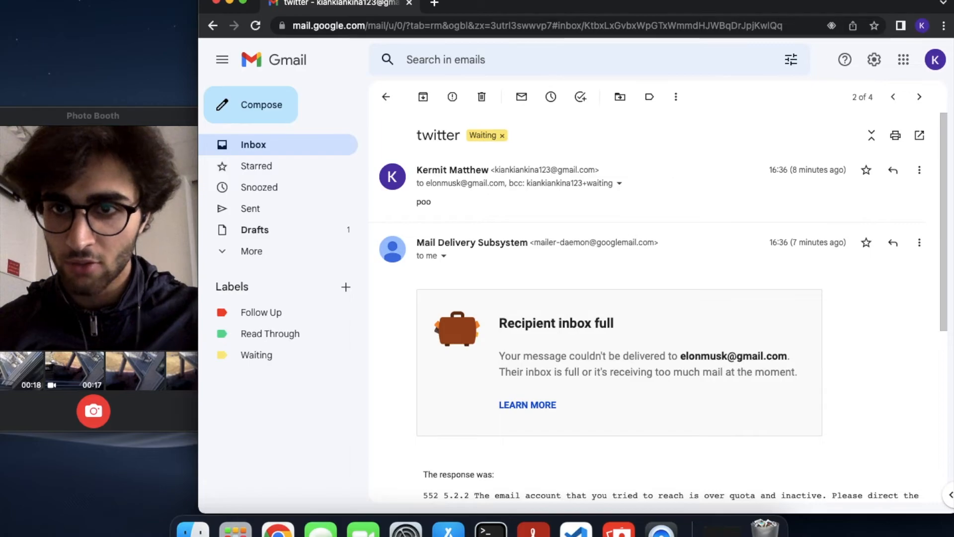
key("l")
key("Down")
key("Down")
key("Up")
key("Return")
Remove the Waiting label from the asdasdas conversation and return to the inbox
key("k")
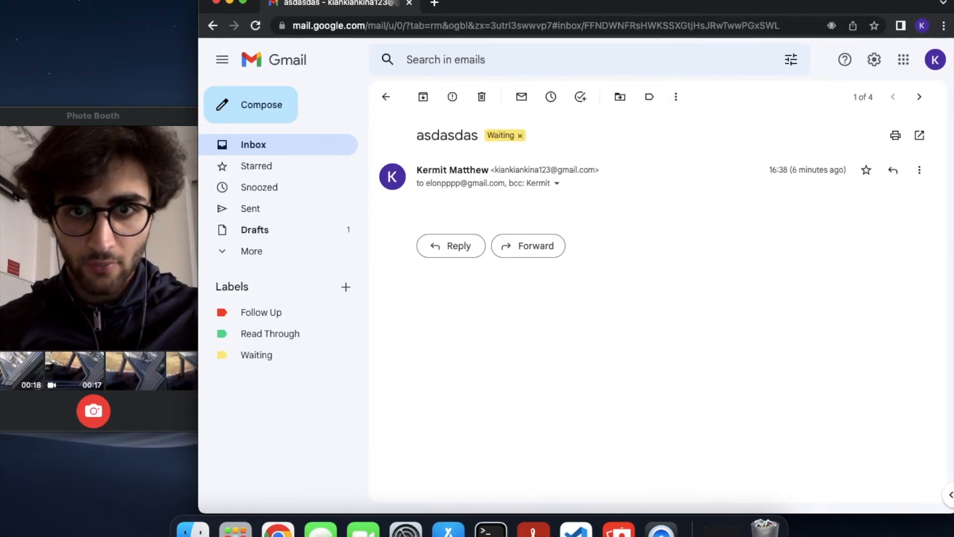
key("l")
key("Down")
key("Down")
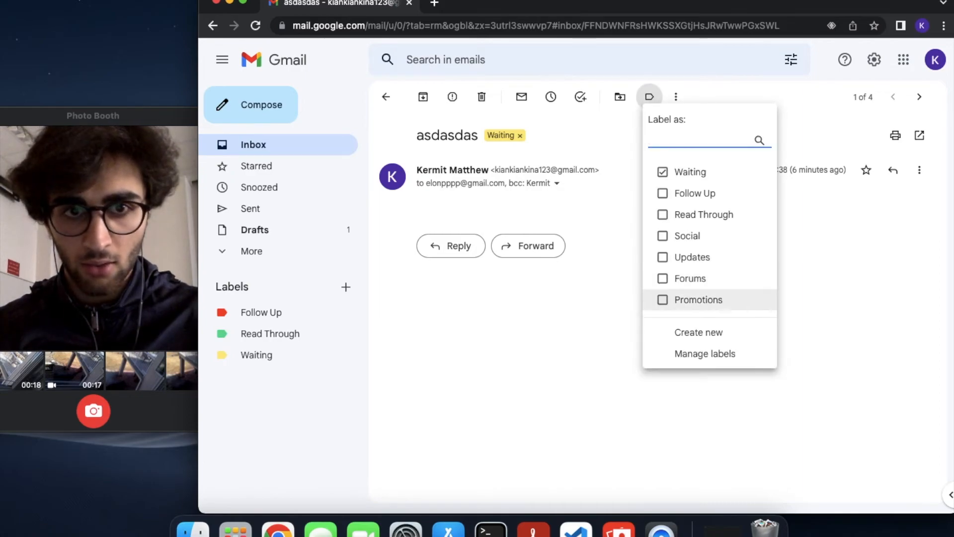
key("Down")
key("Down")
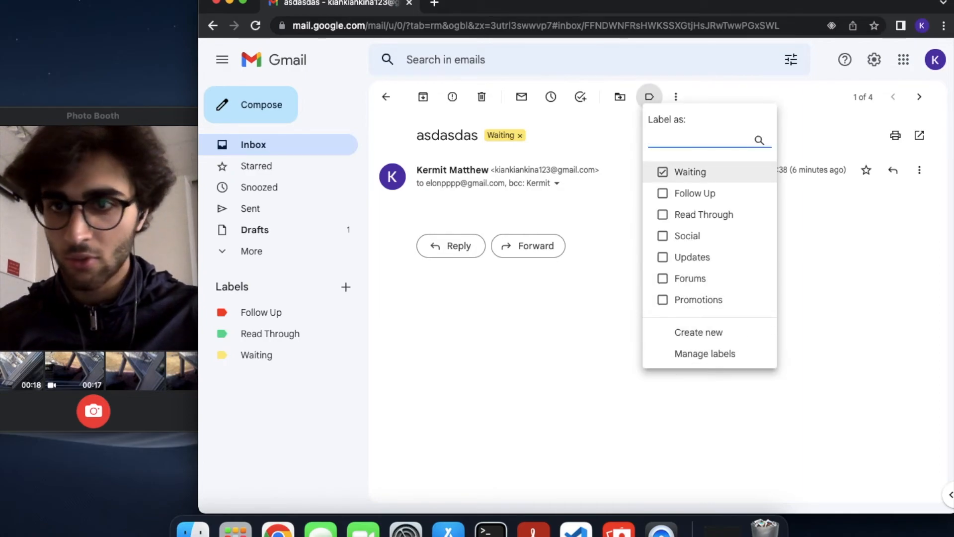
key("Return")
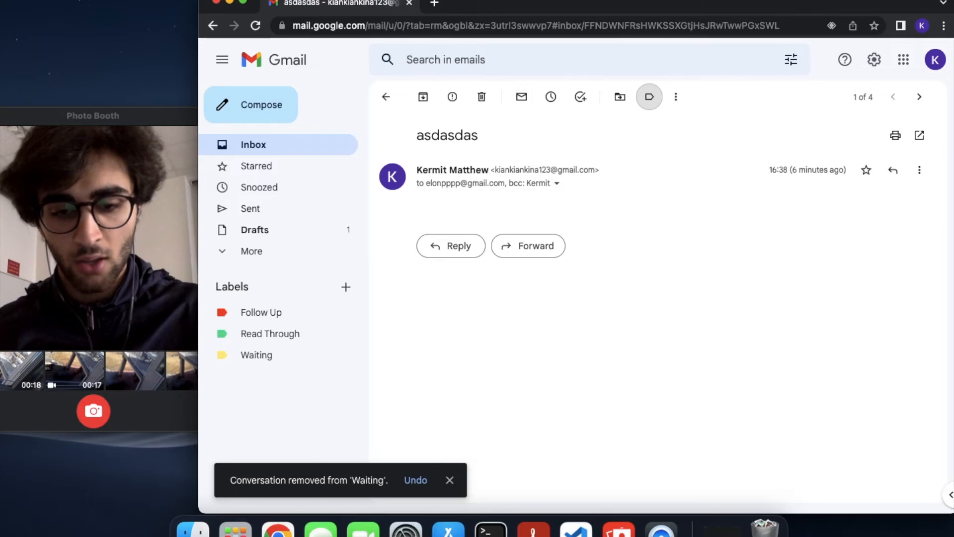
key("u")
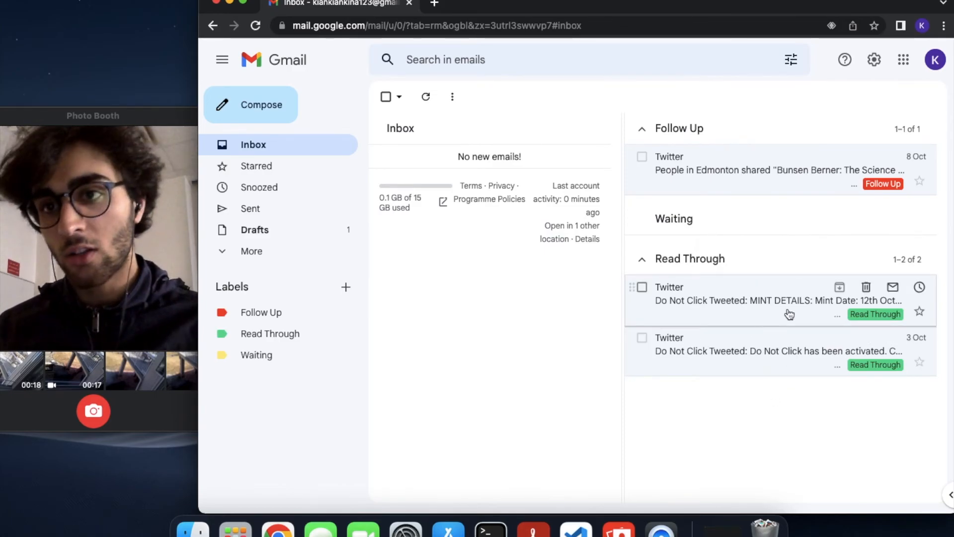
Remove the Read Through label from the 'Do Not Click has been activated' email
left_click(727, 373)
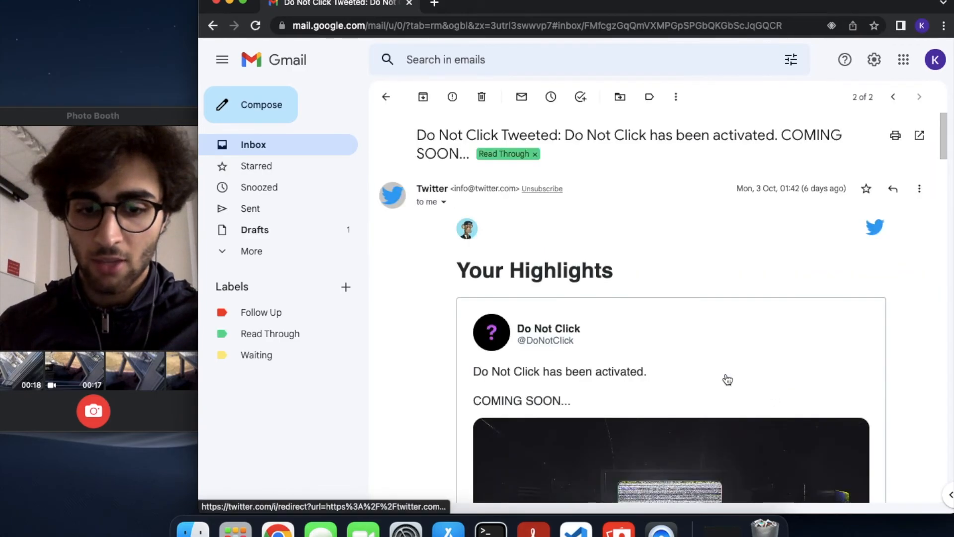
key("l")
key("Down")
key("Return")
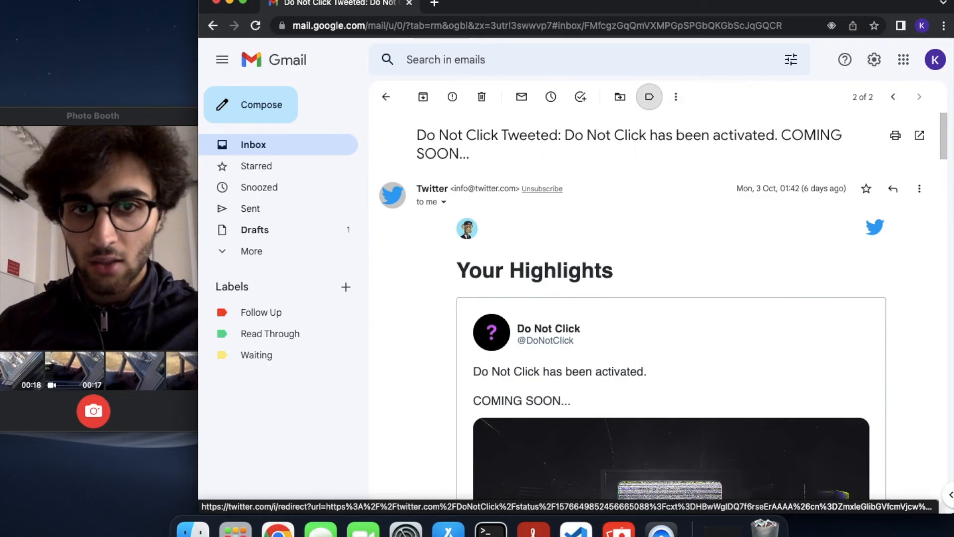
key("k")
key("u")
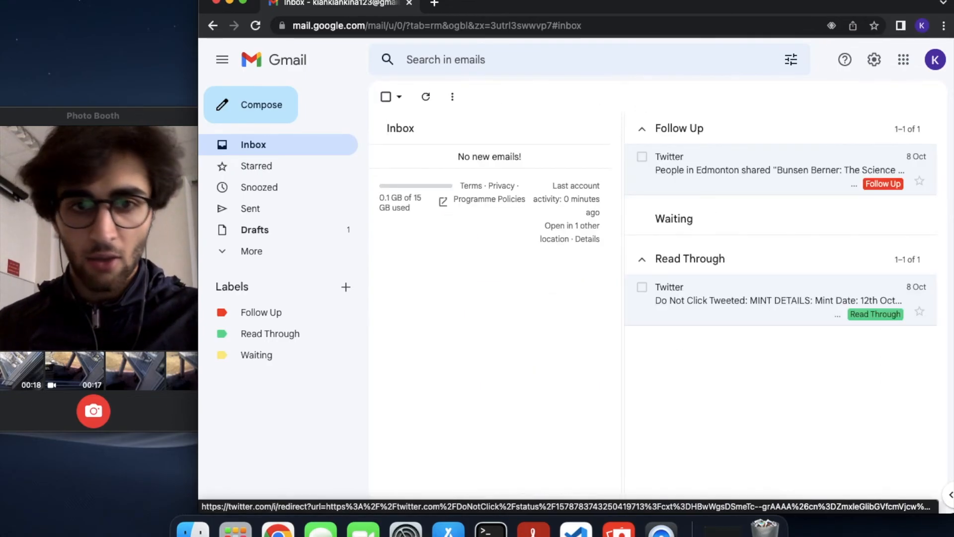
Expand the sidebar's folder list and look through All Mail
left_click(304, 259)
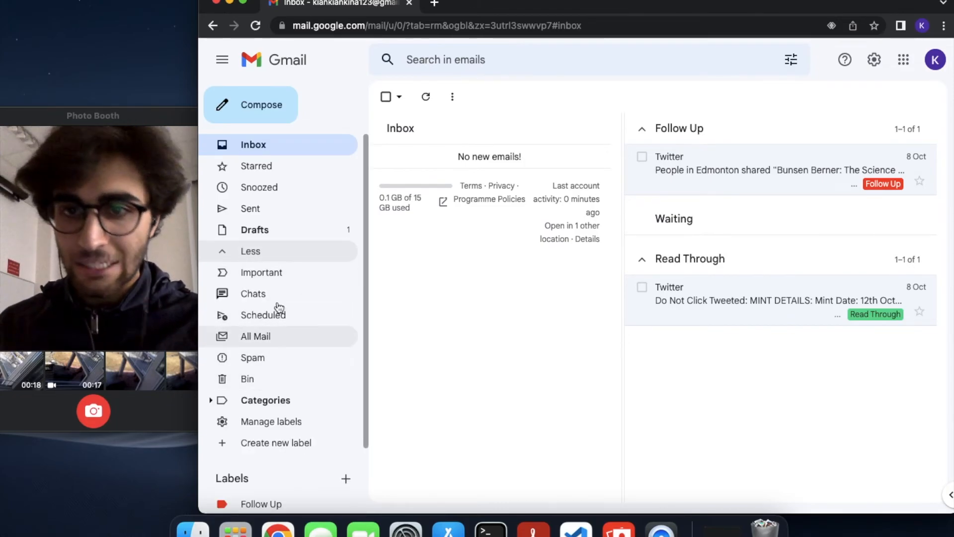
left_click(269, 337)
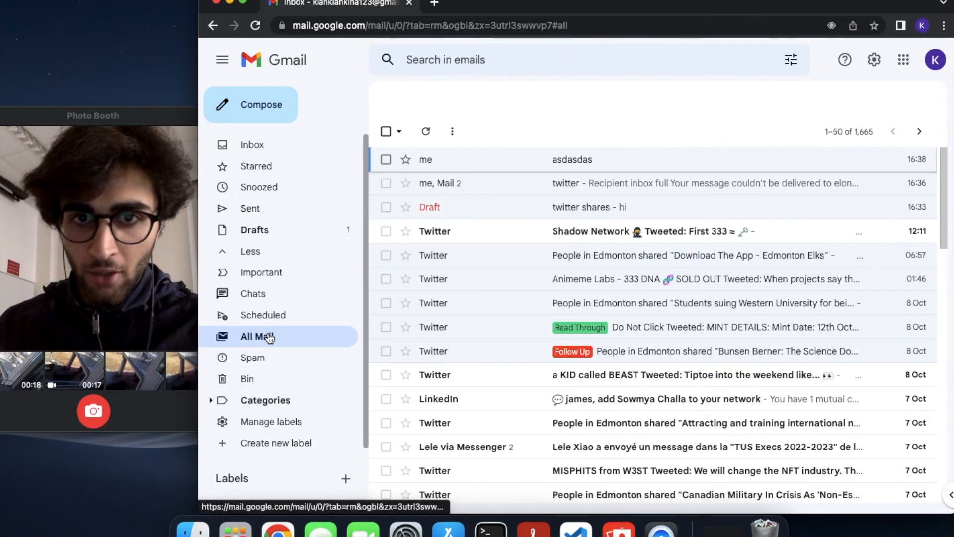
scroll(602, 231, "down", 10)
scroll(604, 232, "up", 10)
scroll(604, 232, "down", 10)
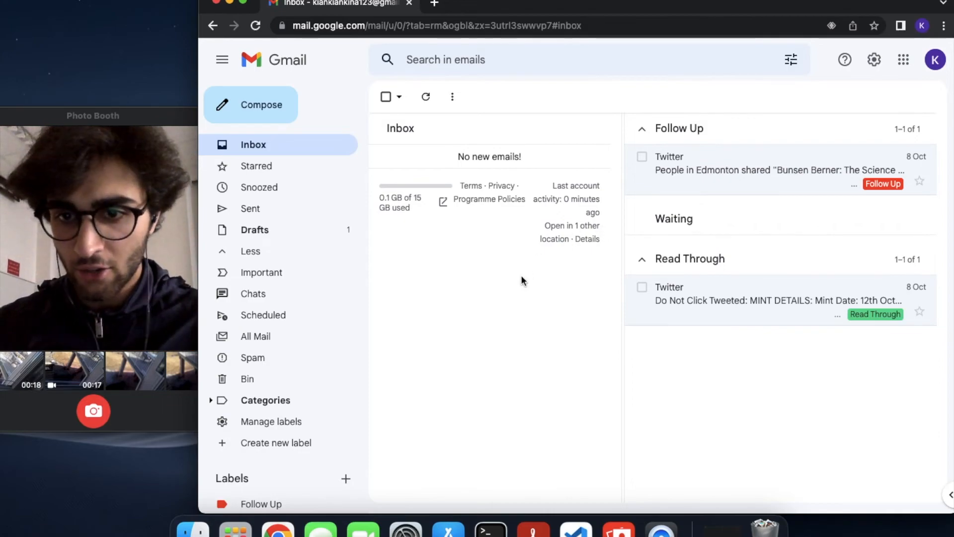
Collapse the sidebar's extra folders back to the short list using Less
left_click(226, 252)
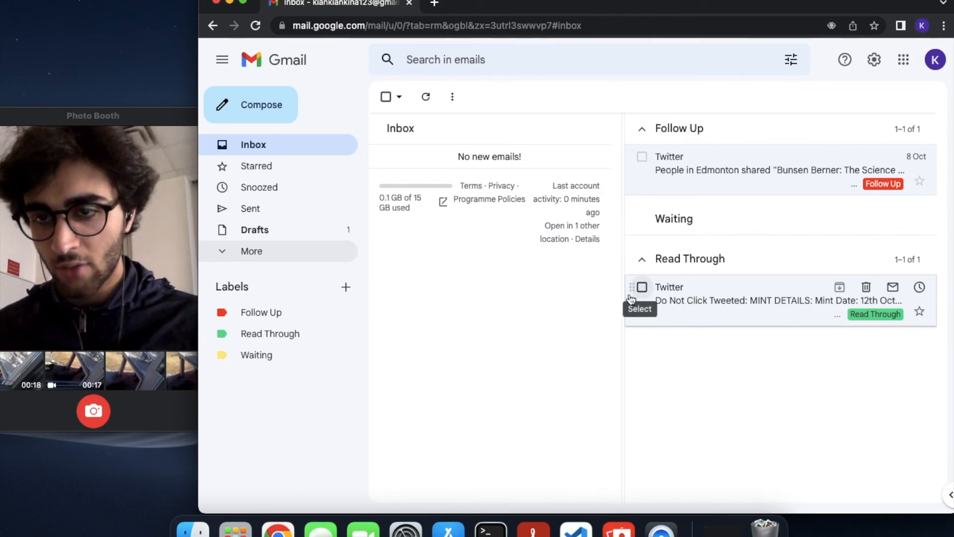
left_click(291, 175)
left_click(294, 187)
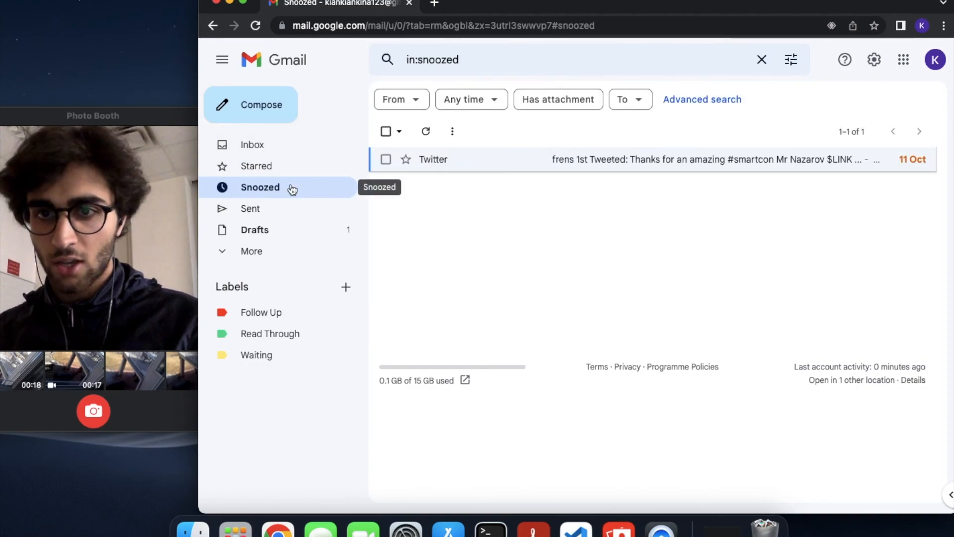
key("g")
key("s")
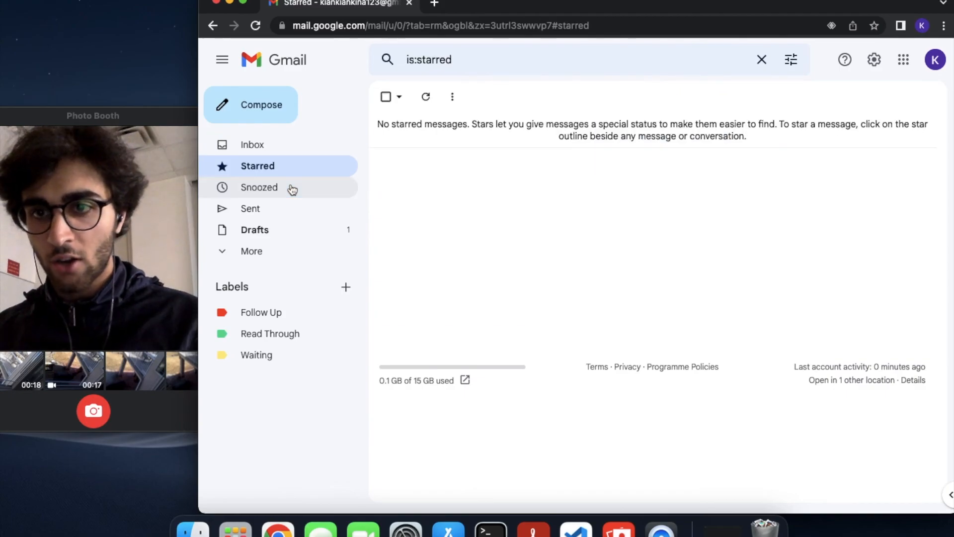
key("g")
key("i")
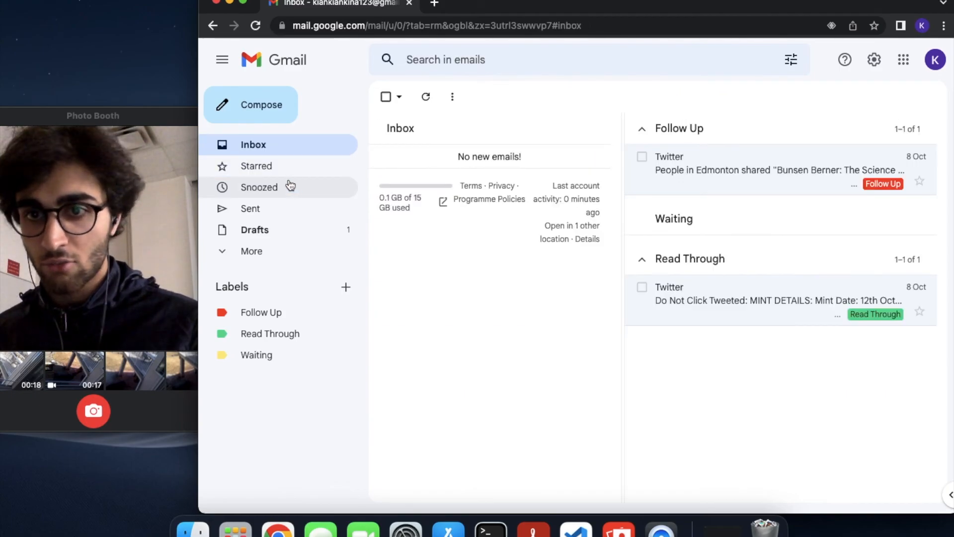